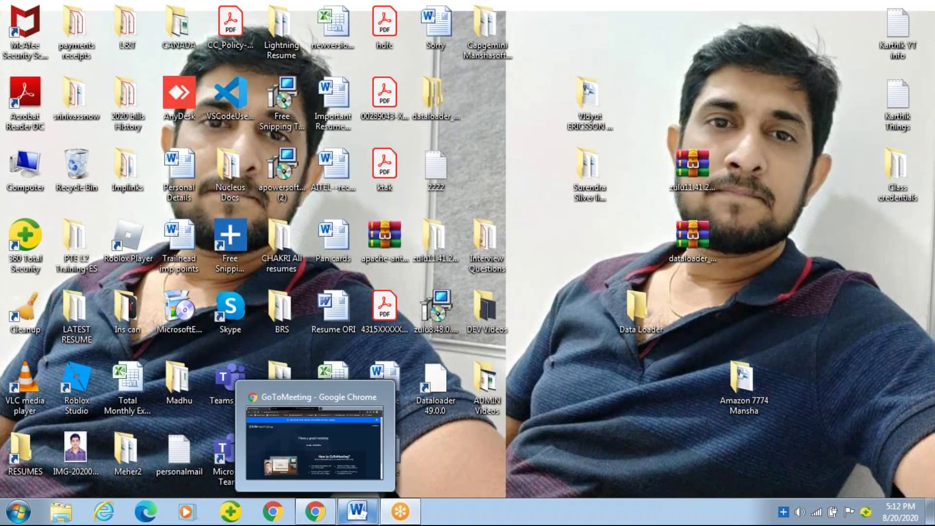
Bring back the letter document, close it, and quit Microsoft Word
left_click(358, 511)
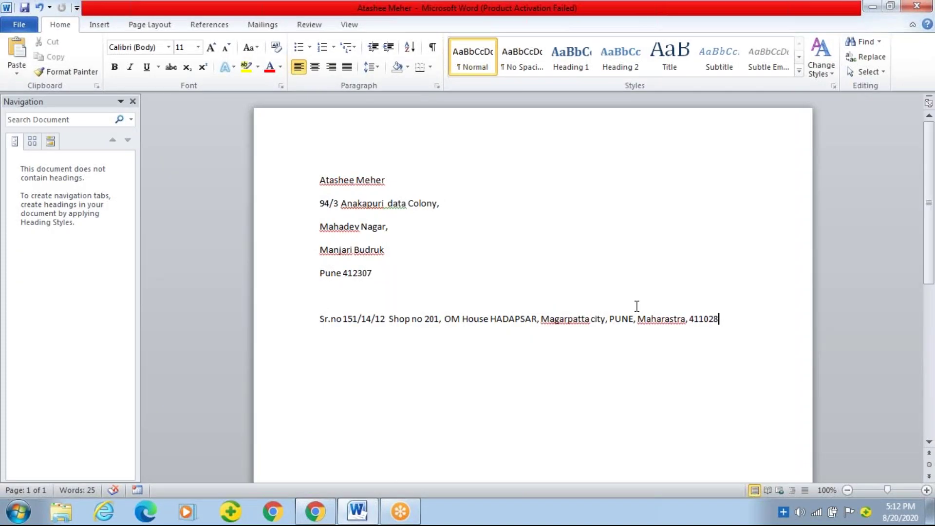
key("ctrl+w")
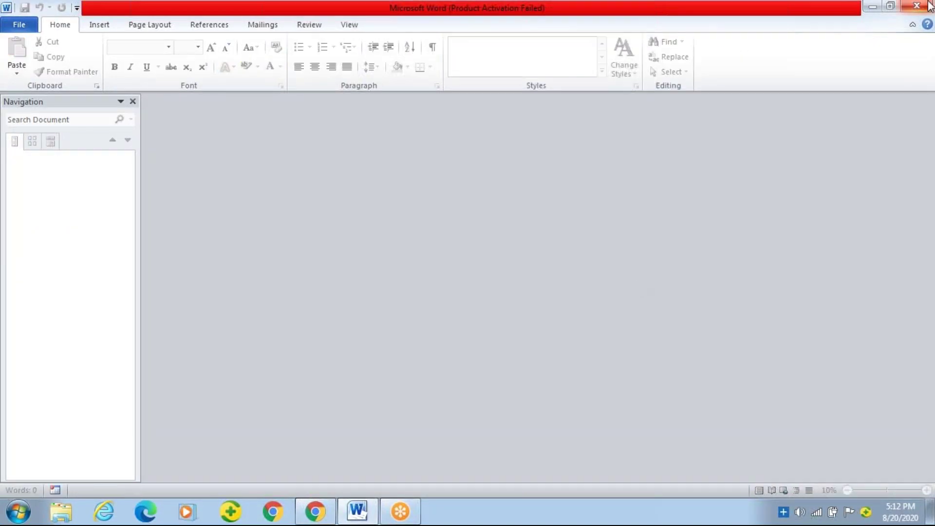
left_click(924, 6)
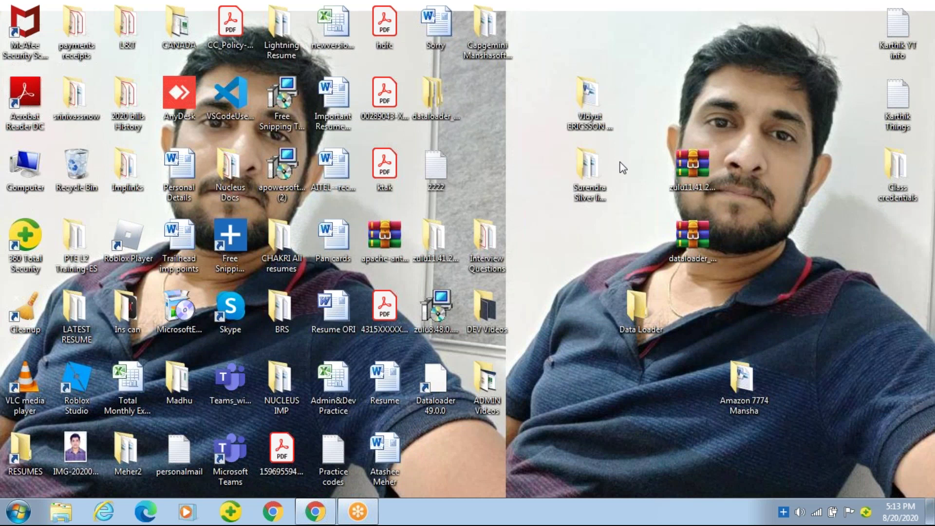
left_click(16, 515)
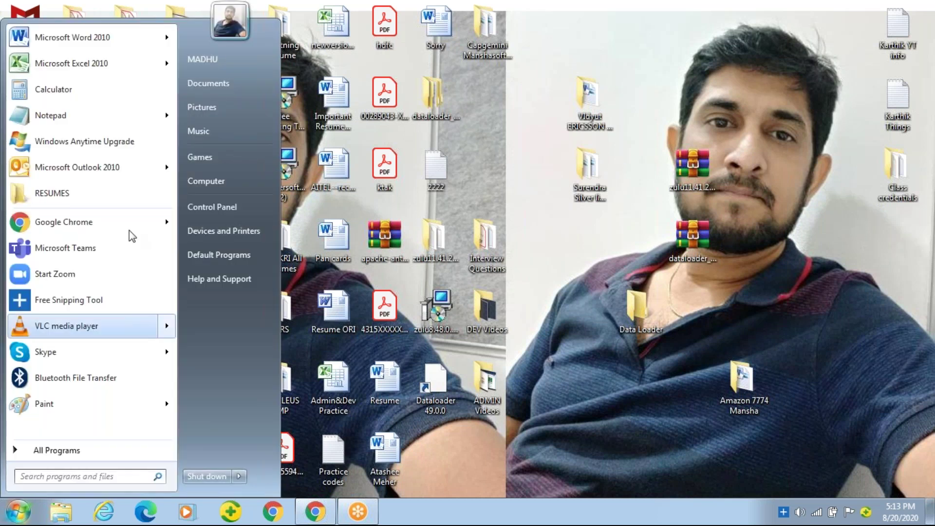
left_click(235, 206)
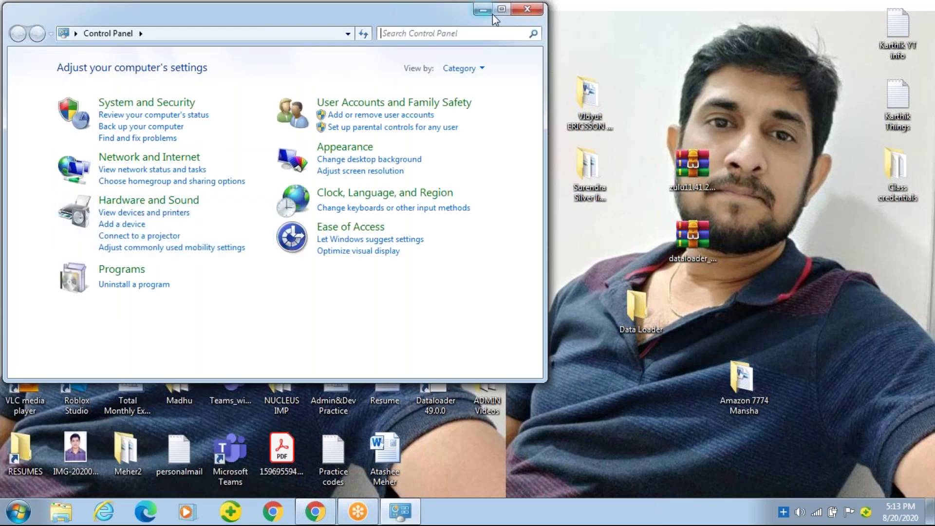
left_click(501, 9)
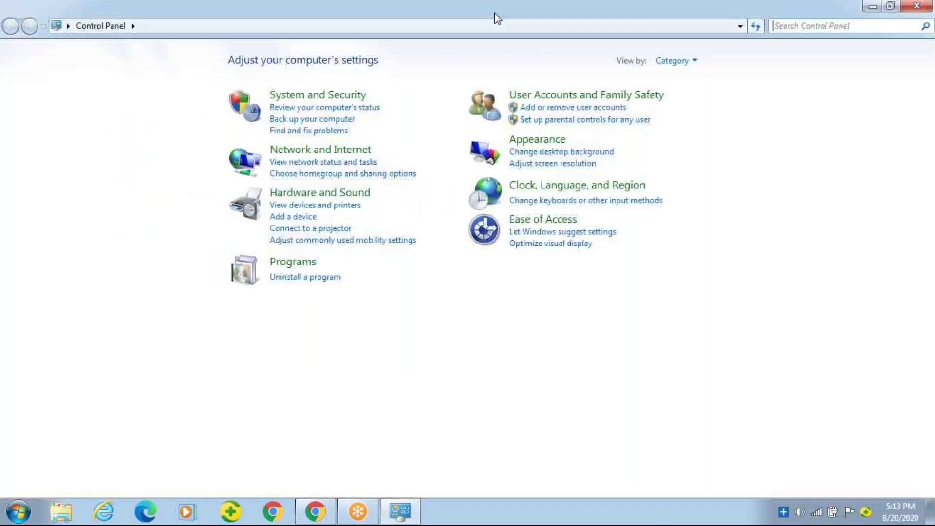
left_click(285, 277)
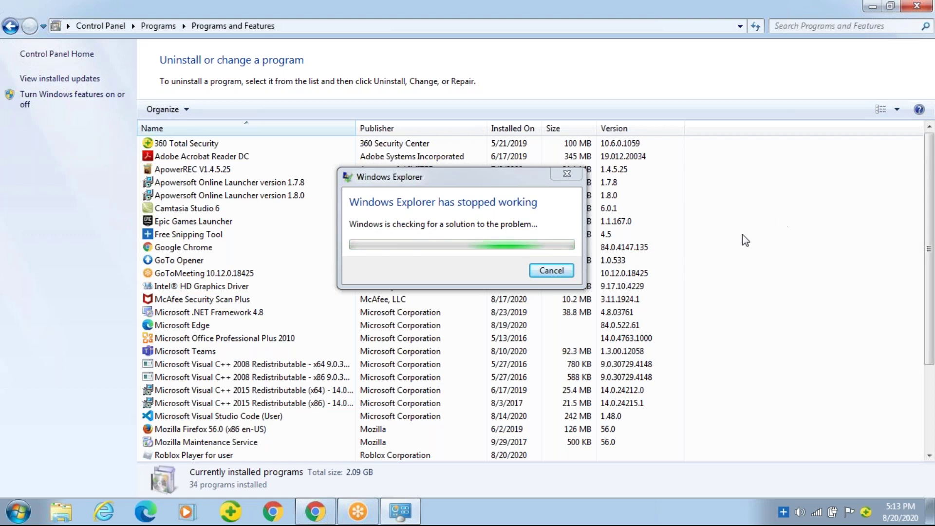
left_click(554, 269)
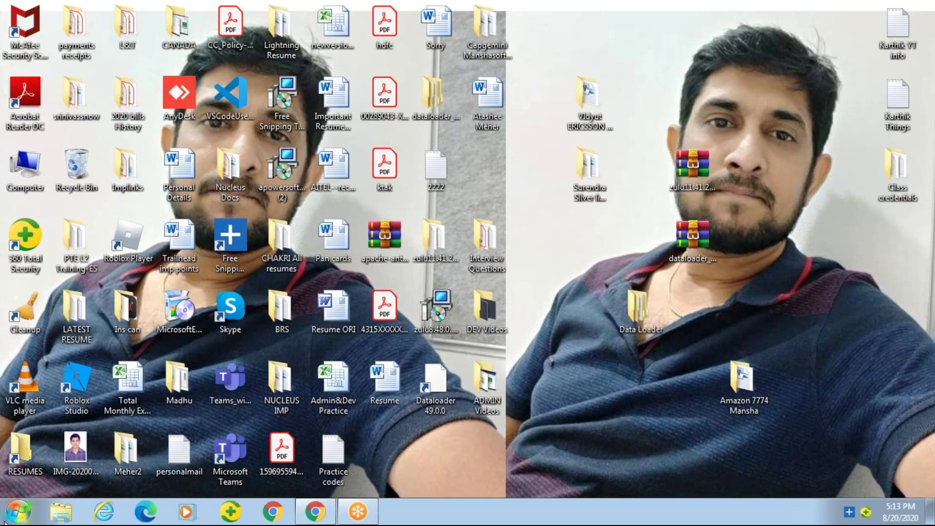
Open Control Panel's installed-programs list and maximize the window
left_click(18, 511)
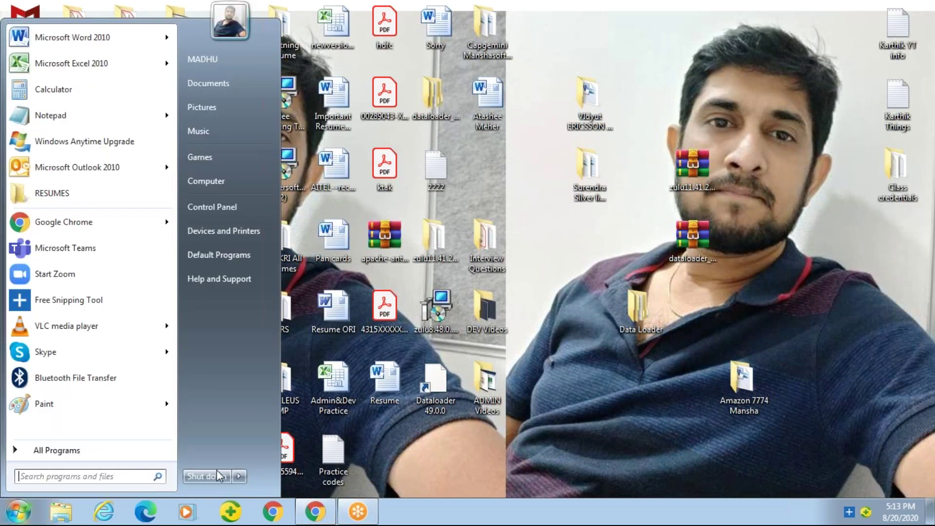
left_click(222, 207)
left_click(149, 284)
left_click(500, 9)
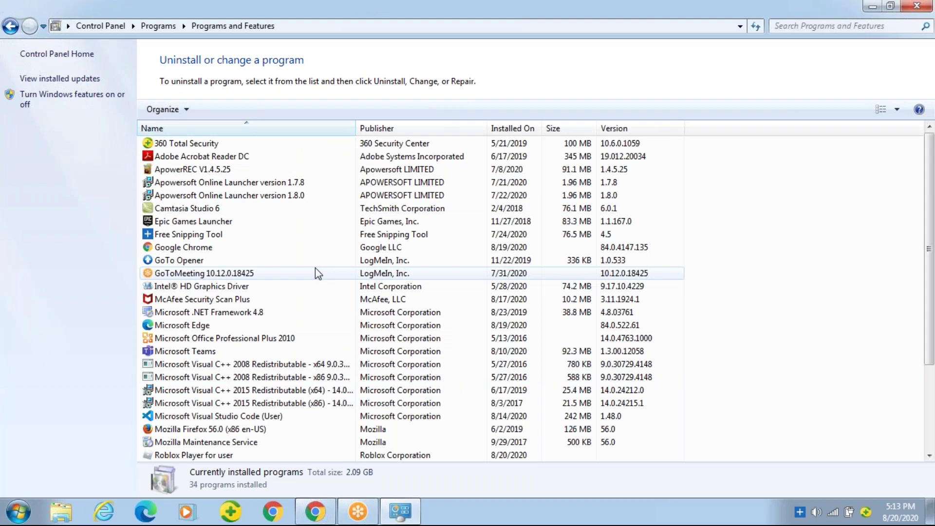
Browse the program list to find the two Zulu JDK entries
key("Down")
key("Down")
key("Down")
key("Down")
key("Down")
key("Down")
key("Down")
key("Down")
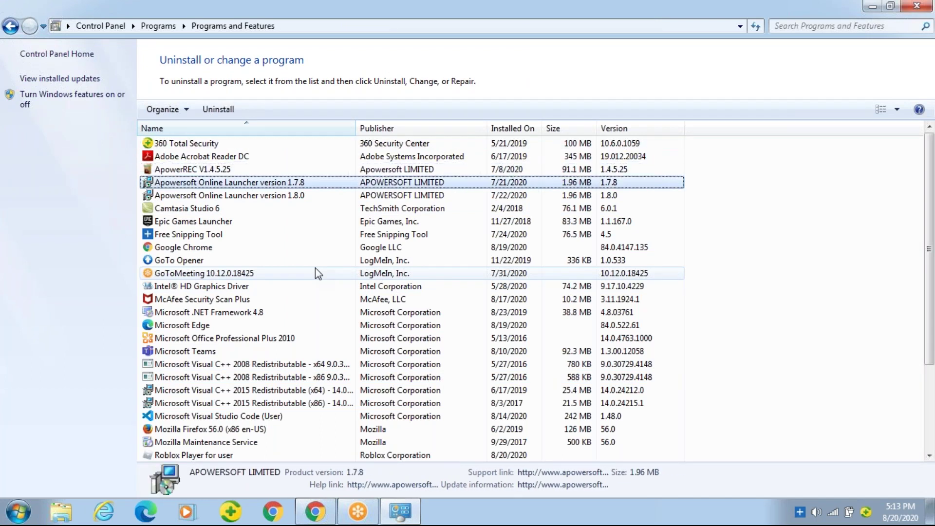
key("Down")
key("Down")
key("Down")
key("Down")
key("Down")
key("Down")
key("Down")
key("Down")
key("Down")
key("Down")
key("Down")
key("Down")
key("Down")
key("Down")
key("Down")
key("Down")
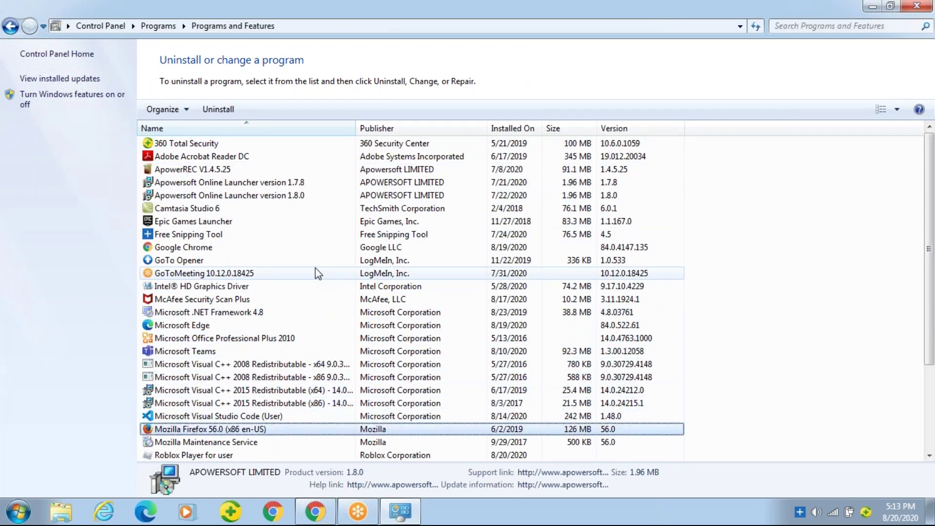
key("Down")
key("Down")
key("Down")
key("Down")
key("Down")
key("Down")
key("Down")
key("Down")
key("Down")
key("Down")
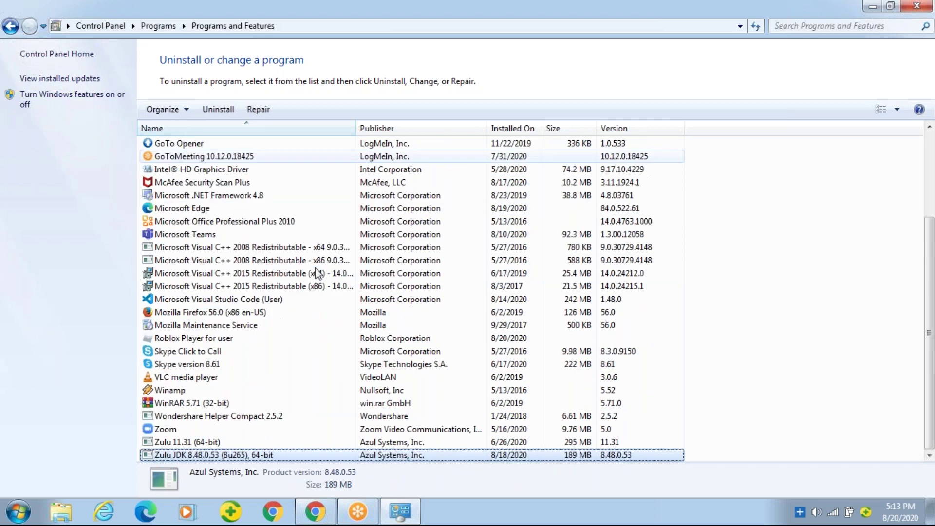
key("Up")
key("Up")
key("Up")
key("Up")
key("Up")
key("Up")
key("Up")
key("Down")
key("Down")
key("Down")
key("Down")
key("Down")
key("Down")
key("Down")
key("Up")
key("Down")
key("Up")
key("Down")
Uninstall Zulu JDK 8.48.0.53 (8u265), 64-bit, approving the Yes and User Account Control prompts
right_click(216, 457)
left_click(251, 461)
left_click(547, 258)
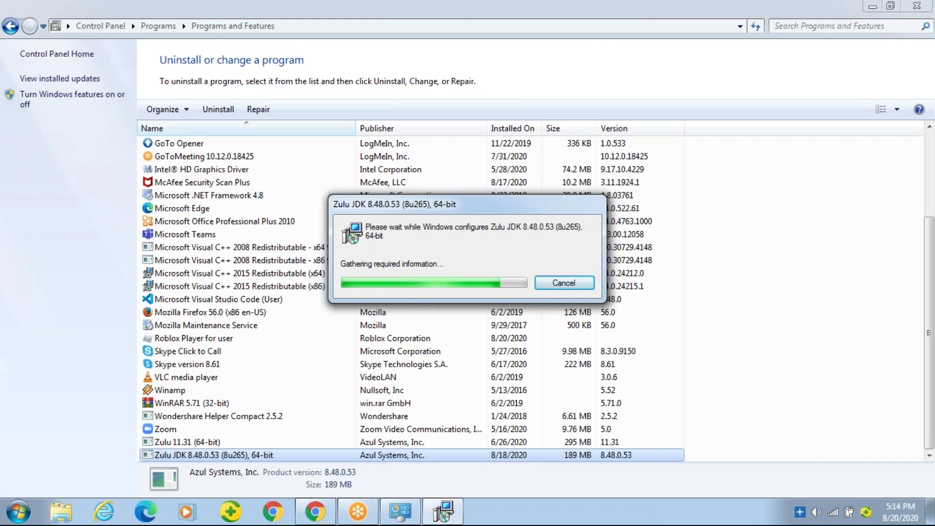
left_click(525, 272)
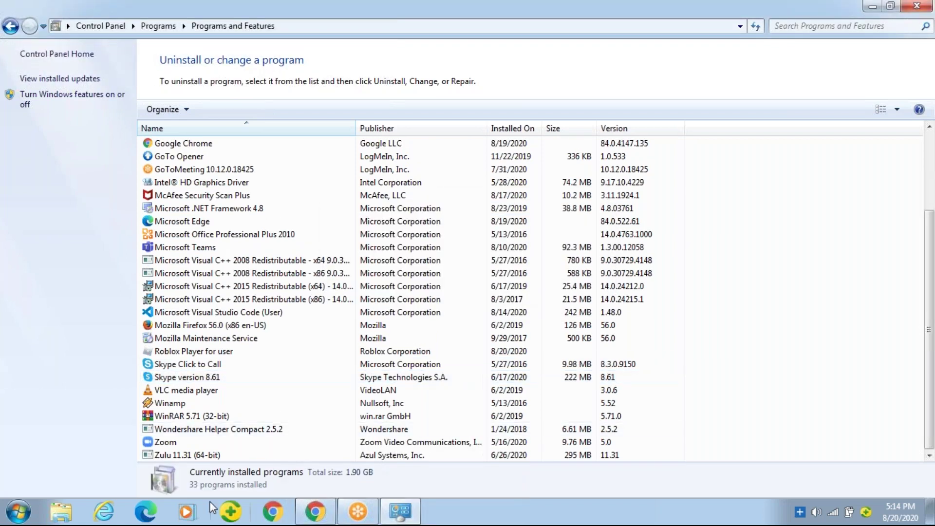
Uninstall Zulu 11.31 (64-bit), approving the Yes and User Account Control prompts
right_click(214, 456)
left_click(249, 469)
left_click(535, 254)
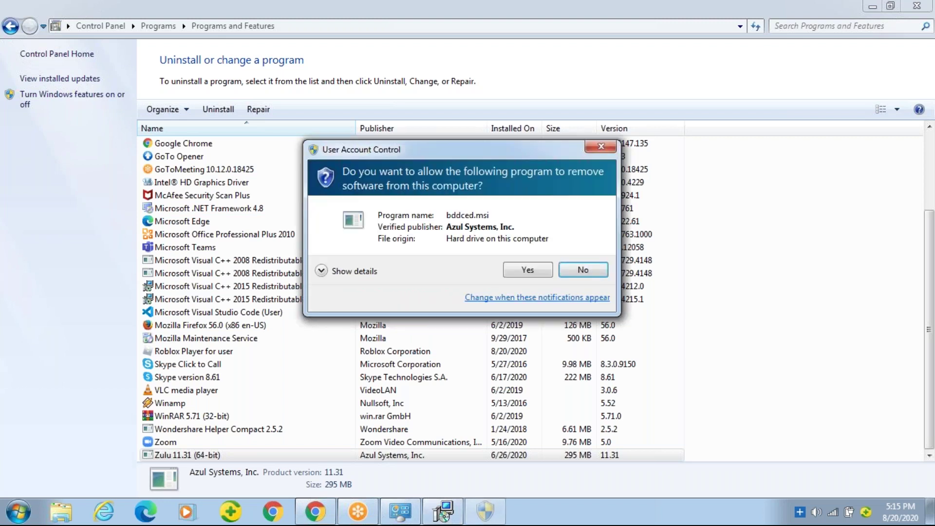
left_click(540, 271)
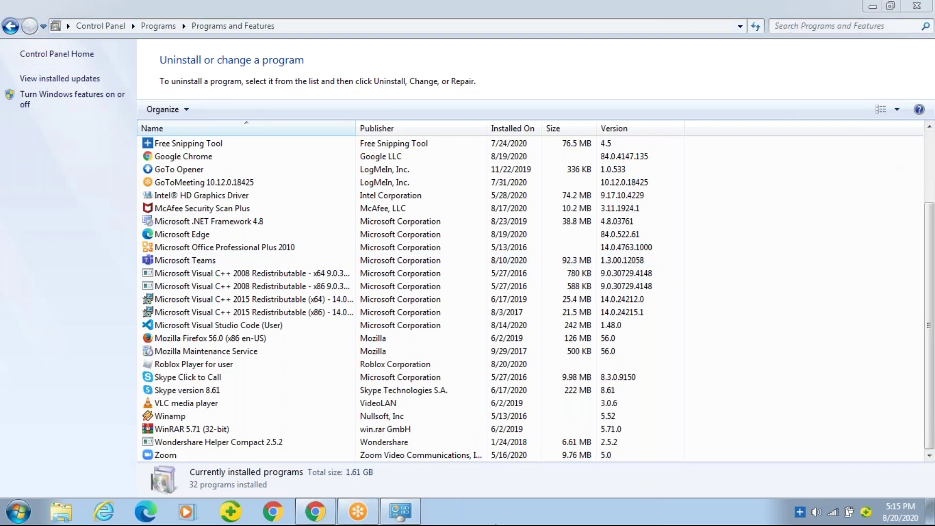
left_click(396, 514)
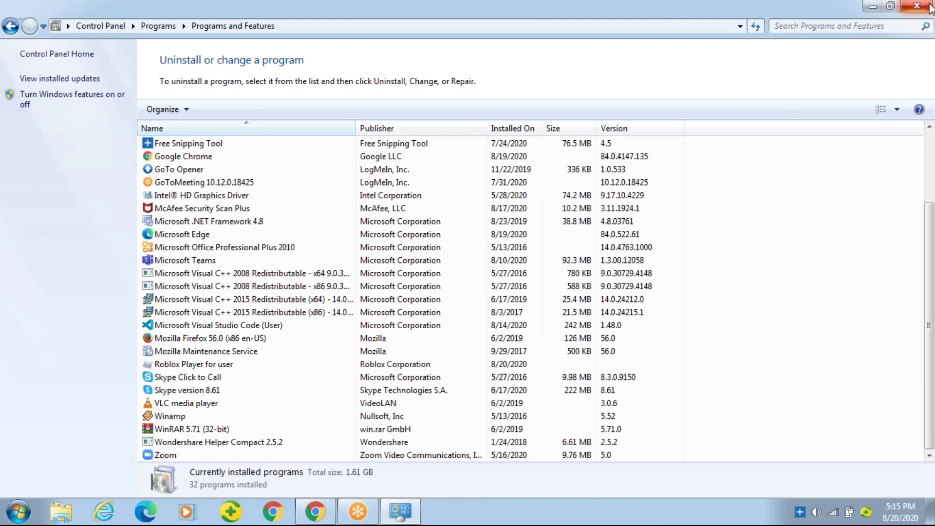
Check the installed-programs list to confirm both Zulu JDKs are gone, then close it
mouse_move(400, 511)
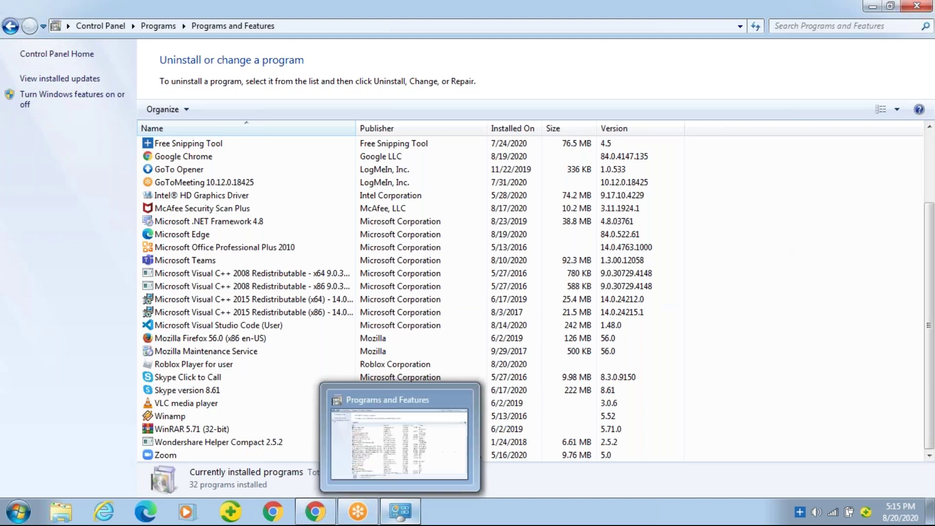
left_click(407, 520)
left_click(407, 520)
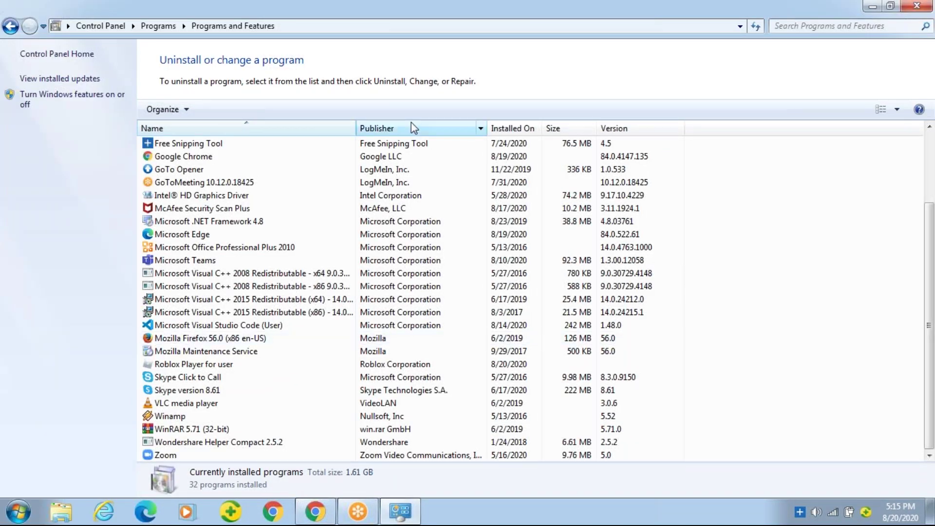
key("Down")
key("Down")
key("Down")
key("Down")
key("Down")
key("Down")
key("Down")
key("Down")
key("Down")
key("Down")
key("Down")
key("Down")
key("Down")
key("Down")
key("Down")
key("Up")
key("Up")
key("Up")
key("Up")
key("Up")
key("Up")
key("Up")
key("Up")
key("Up")
key("Up")
key("Up")
key("Up")
key("Up")
key("Up")
key("Up")
key("Down")
key("Down")
key("Down")
key("Down")
key("Down")
key("Down")
key("Down")
key("Down")
key("Down")
key("Down")
key("Down")
key("Down")
key("Down")
key("Down")
key("Down")
key("Down")
key("Down")
key("Down")
key("Down")
key("Down")
key("Down")
key("Down")
key("Down")
key("Down")
key("Down")
key("Down")
key("Down")
key("Down")
key("Down")
key("Down")
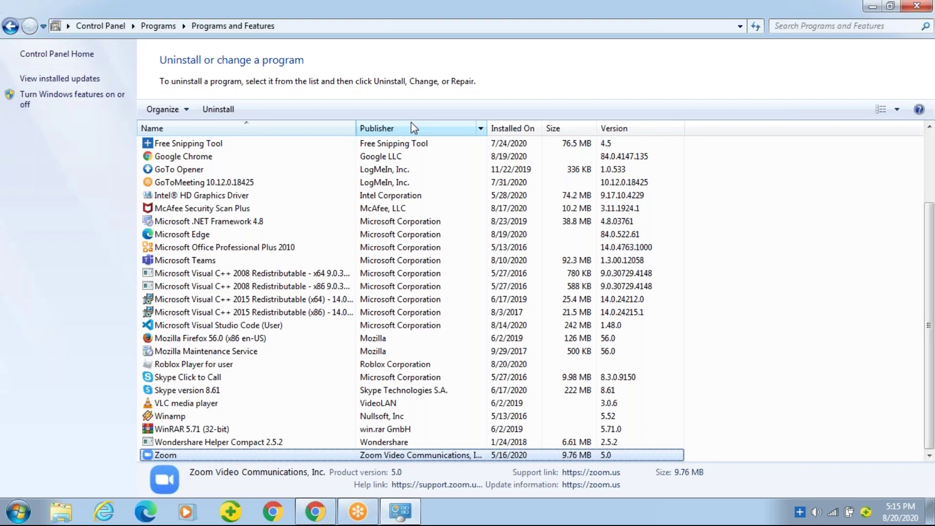
key("Up")
key("Up")
key("Up")
key("Up")
key("Up")
key("Up")
key("Up")
key("Up")
key("Up")
key("Up")
key("Up")
key("Up")
key("Up")
key("Up")
key("Up")
key("Up")
key("Up")
key("Up")
key("Up")
key("Up")
key("Up")
key("Up")
key("Up")
key("Up")
key("Up")
key("Up")
key("Up")
key("Up")
key("Up")
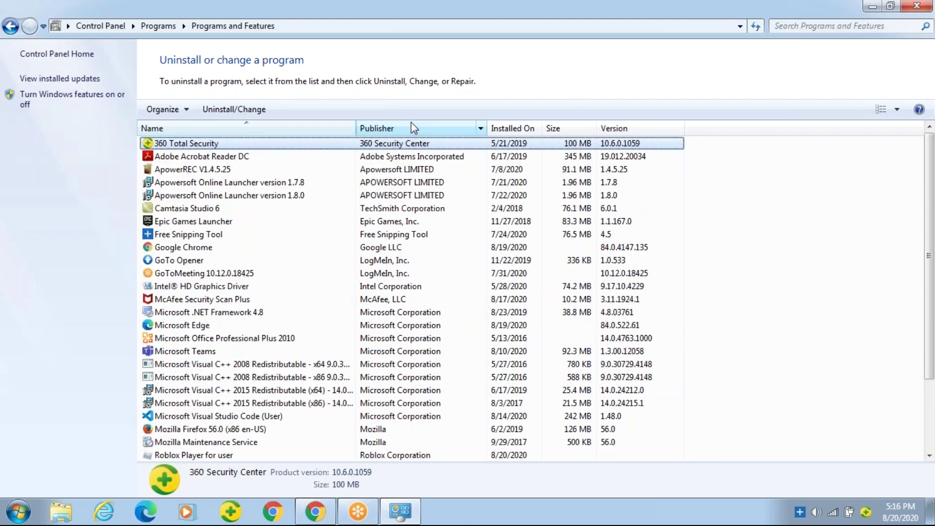
key("Down")
key("Down")
key("Down")
key("Down")
key("Down")
key("Down")
key("Down")
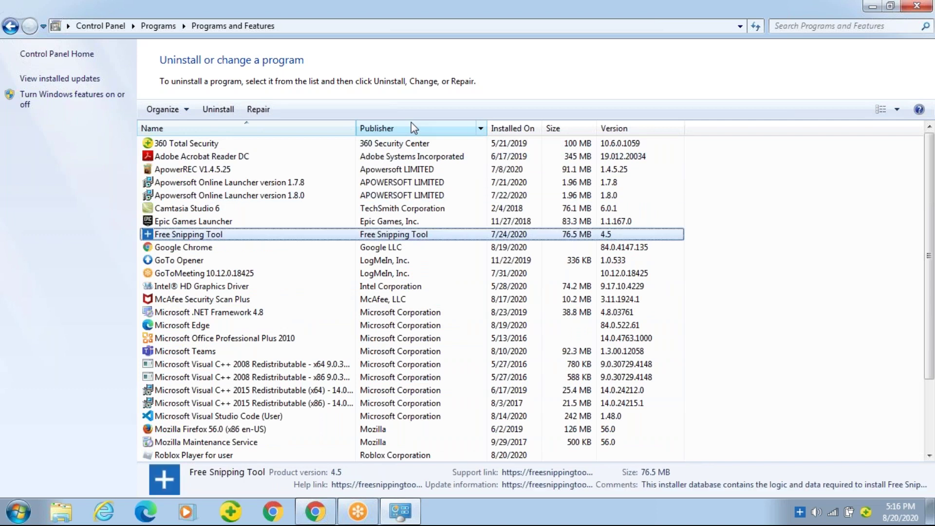
key("Down")
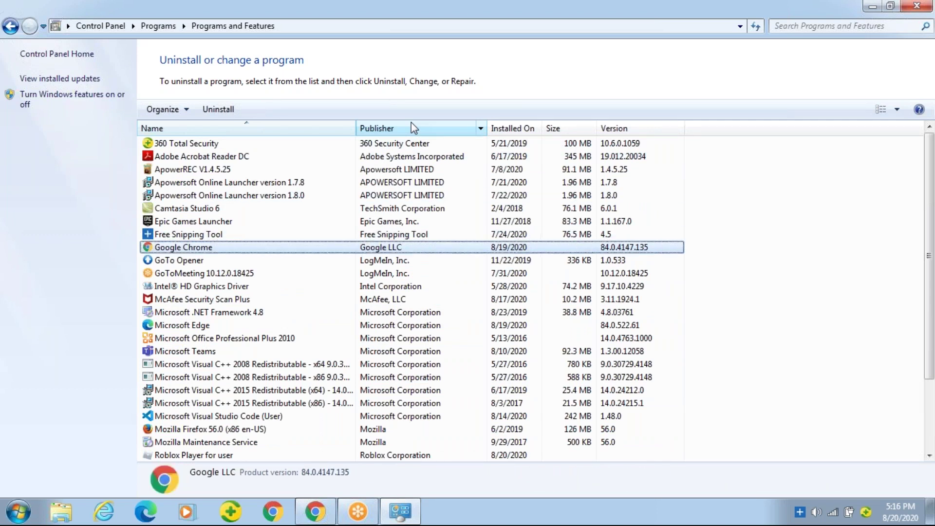
key("Down")
key("Down")
key("Down")
key("Down")
key("Down")
key("Down")
key("Down")
key("Down")
key("Down")
key("Down")
key("Down")
key("Down")
key("Down")
key("Down")
key("Down")
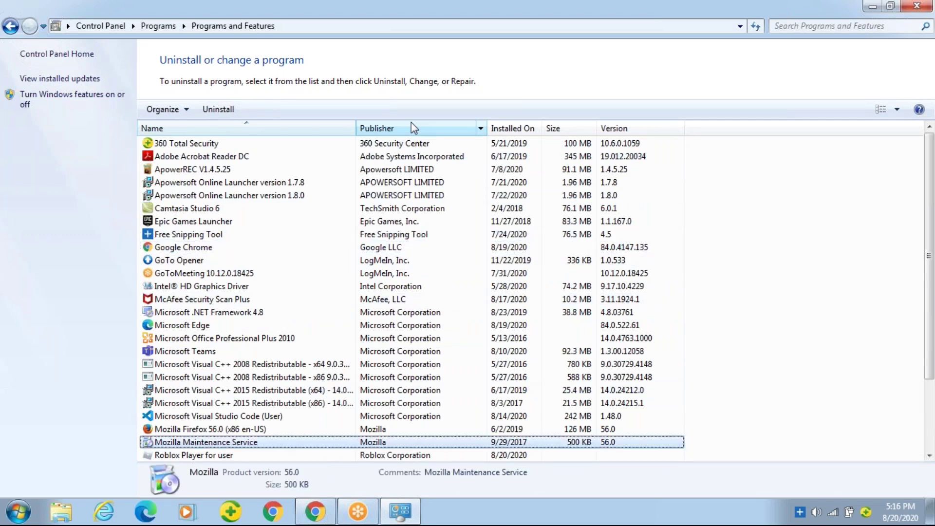
key("Down")
key("Down")
key("Down")
key("Down")
key("Down")
key("Down")
key("Down")
key("Down")
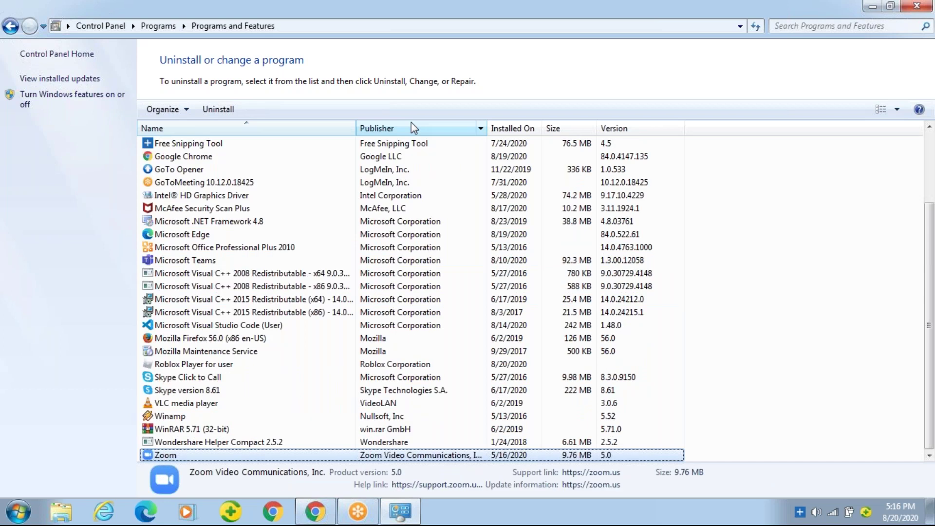
key("Up")
key("Up")
key("Up")
key("Up")
key("Up")
key("Up")
key("Up")
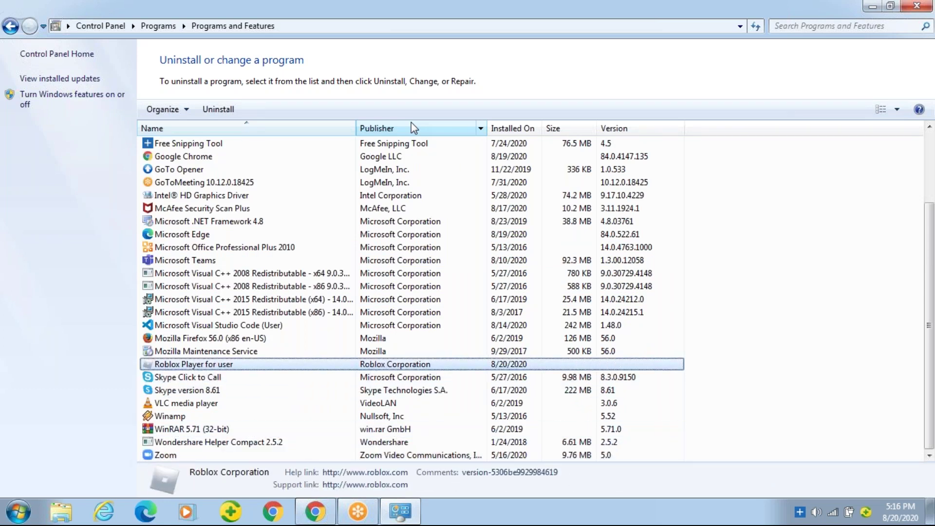
left_click(926, 5)
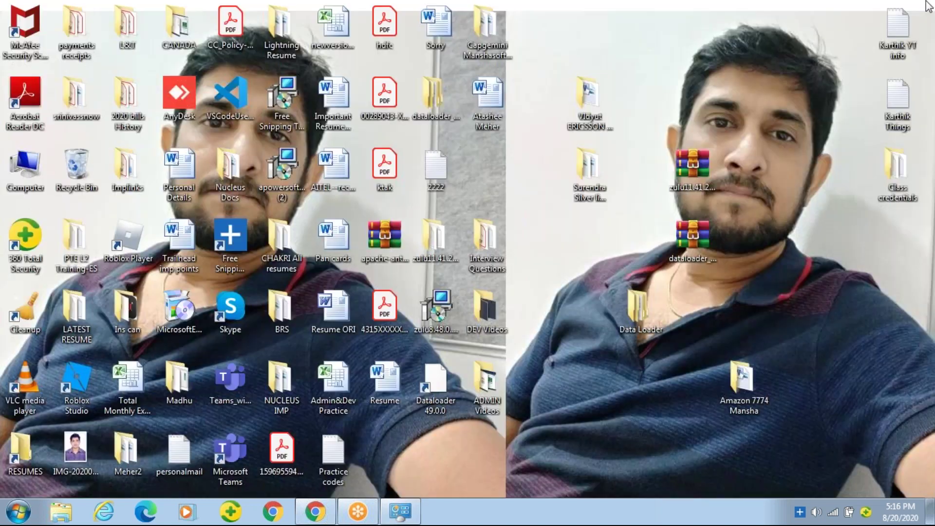
Refresh the desktop and move Data Loader, Interview Questions, DEV Videos and ADMIN Videos folders upward
right_click(608, 259)
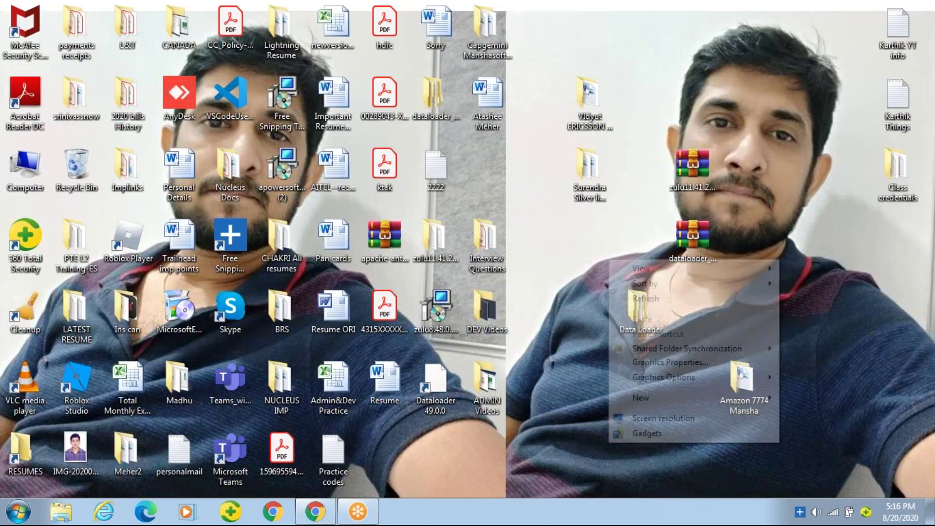
left_click(653, 300)
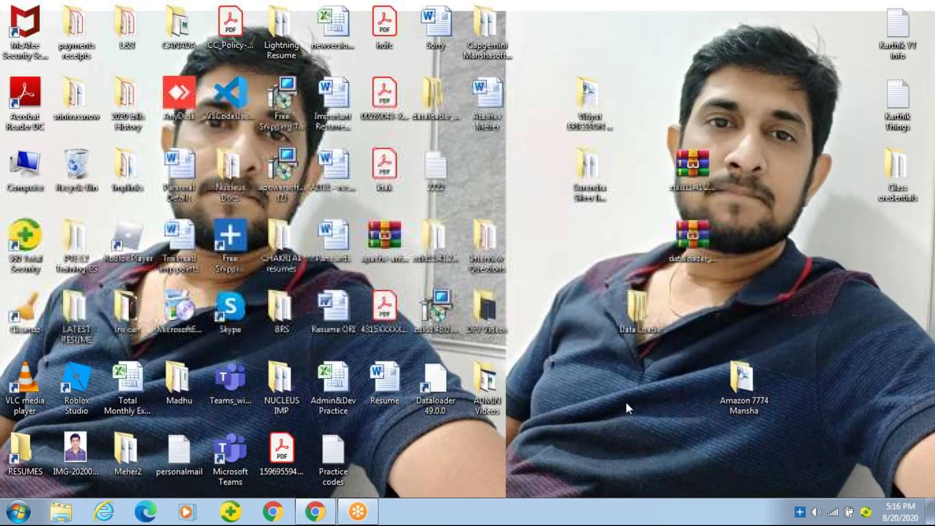
left_click_drag(659, 301, 597, 247)
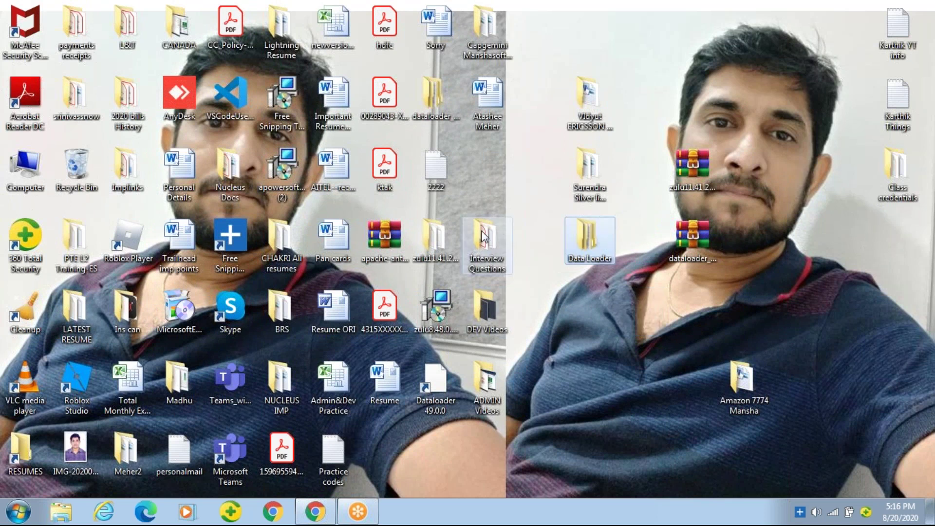
left_click_drag(486, 247, 486, 177)
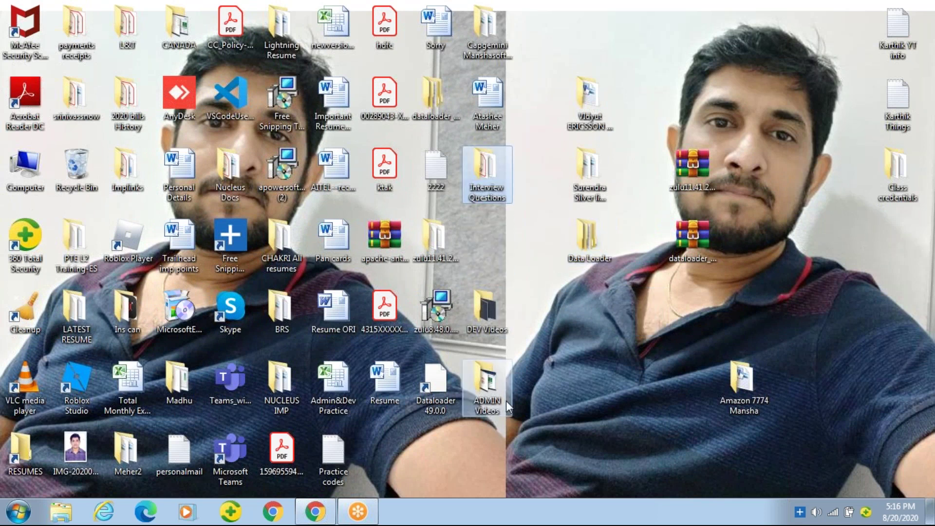
left_click_drag(490, 313, 504, 258)
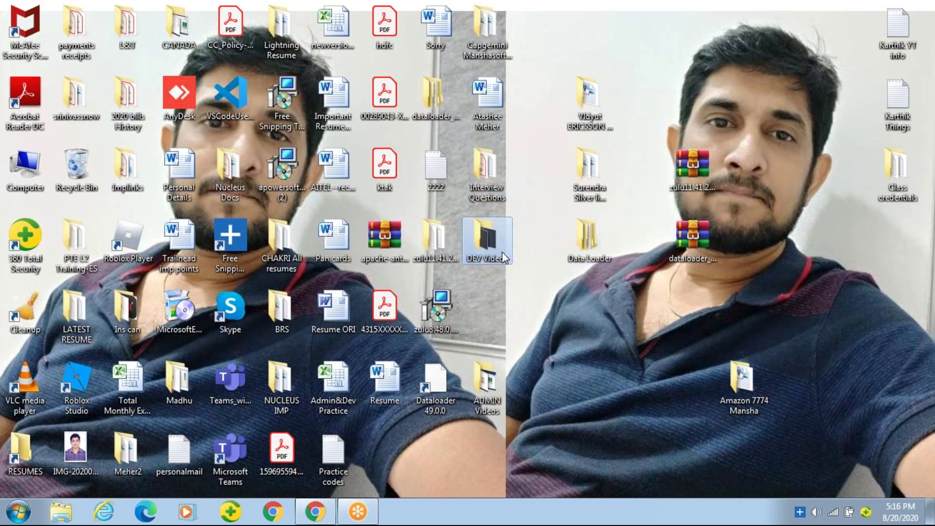
left_click_drag(497, 383, 499, 314)
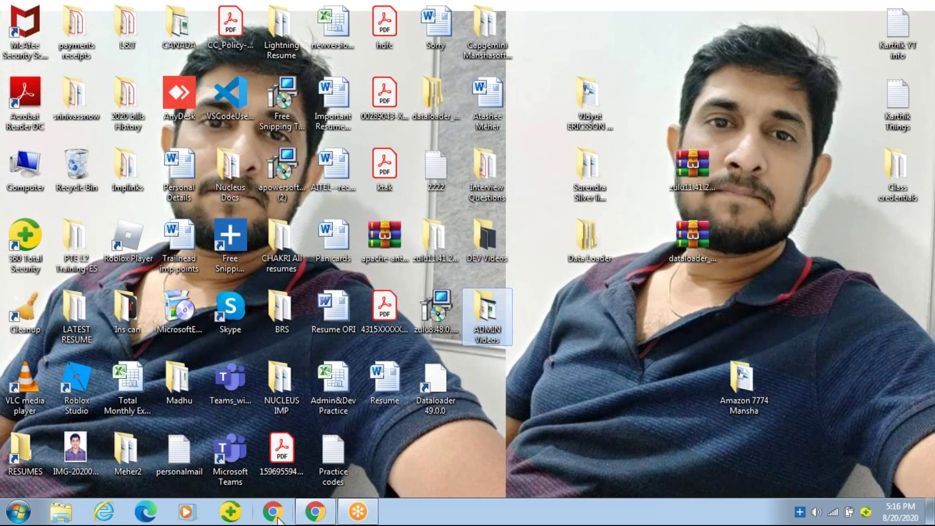
mouse_move(311, 521)
In Chrome, close the Pin Code tab and go to the Salesforce login page
left_click(325, 520)
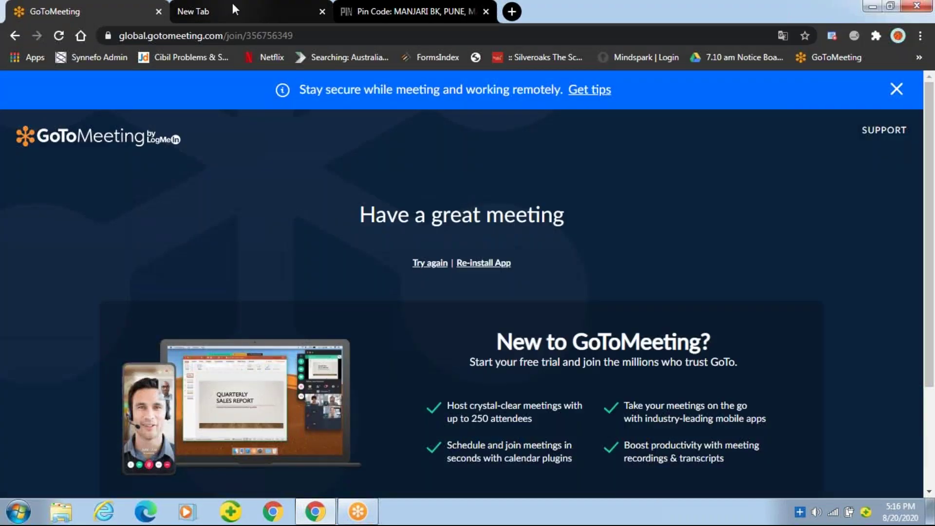
left_click(232, 5)
left_click(393, 10)
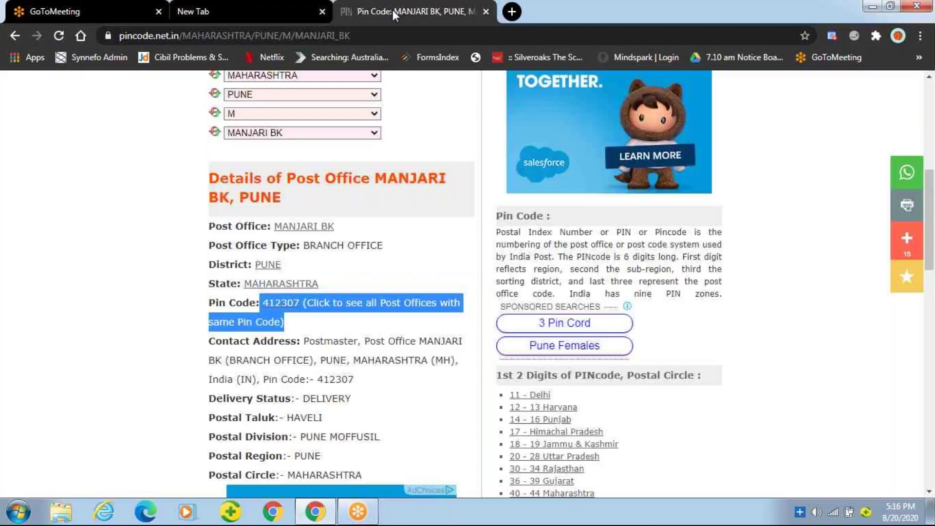
left_click(486, 12)
type("LOGin.salesforce.com")
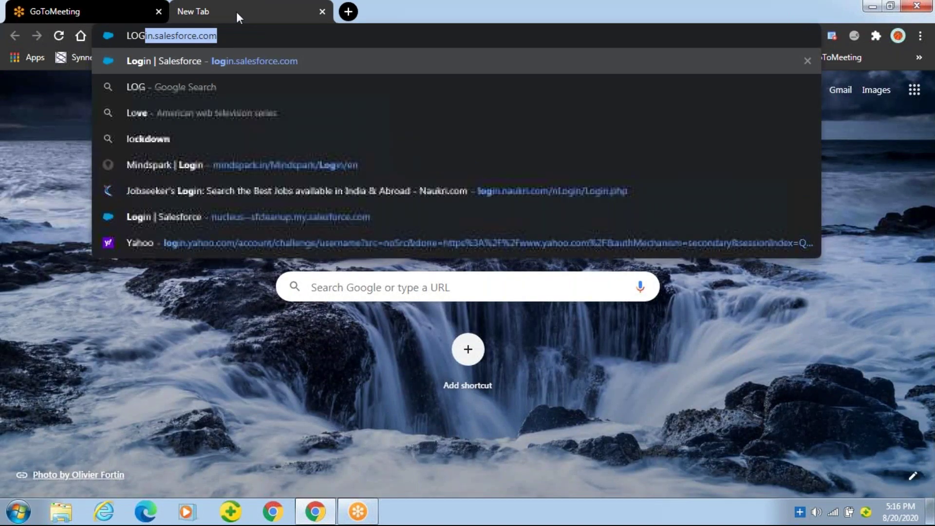
key("Return")
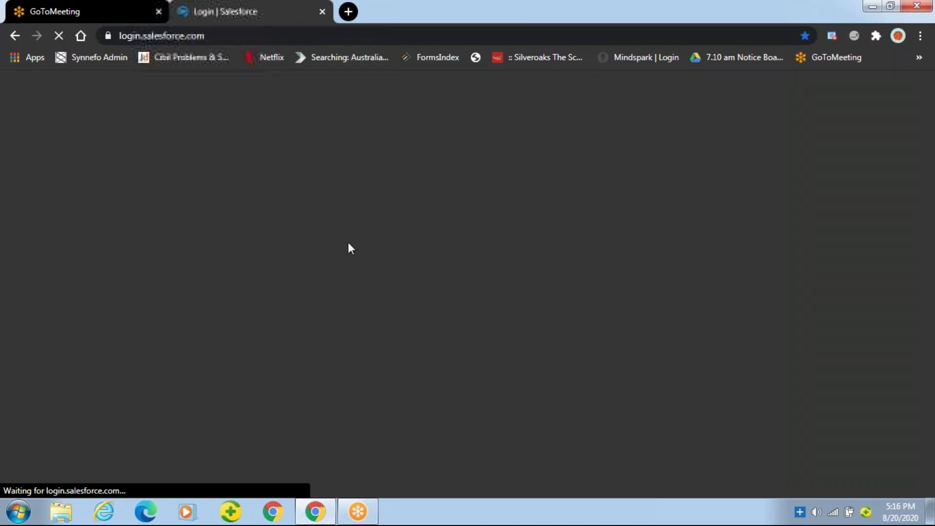
Enter the account's username and password on the Salesforce login form
type("MAG")
key("BackSpace")
key("BackSpace")
key("BackSpace")
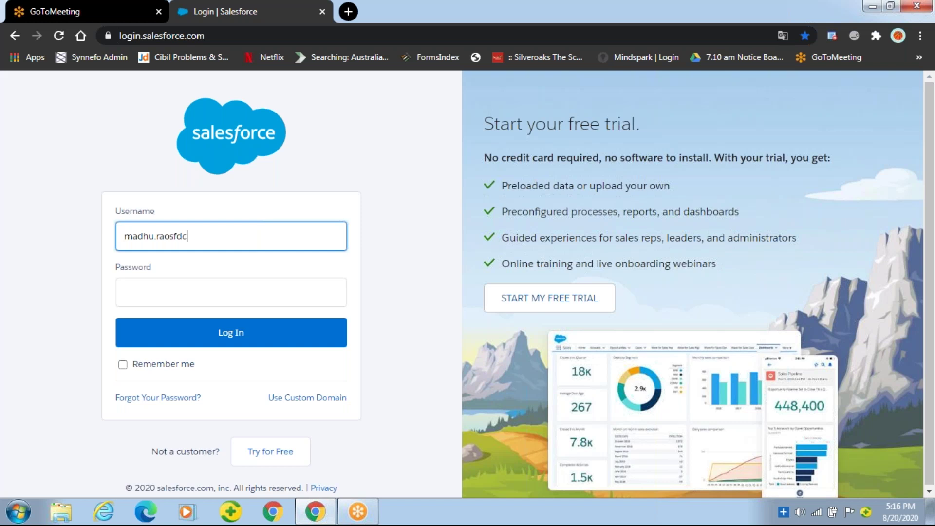
key("Tab")
type("*****")
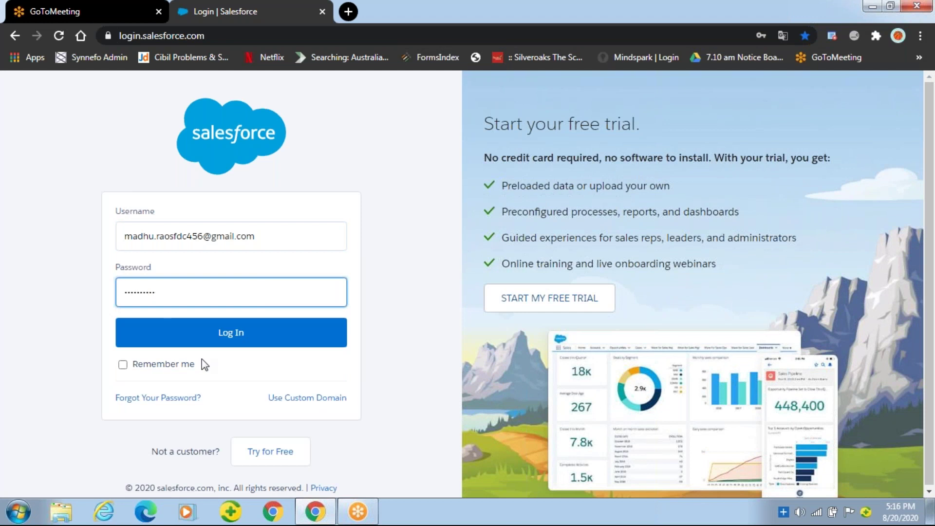
Log in to Salesforce and open Setup from the page header
left_click(209, 338)
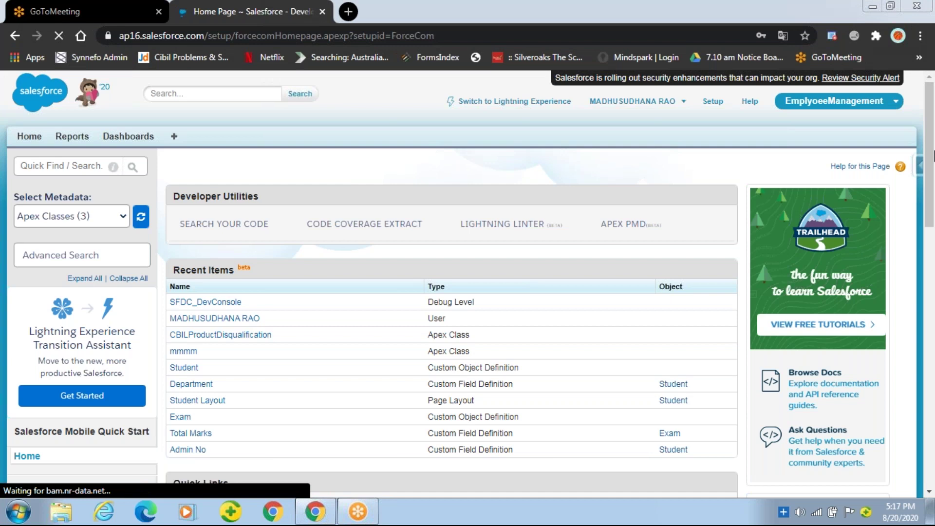
left_click(105, 170)
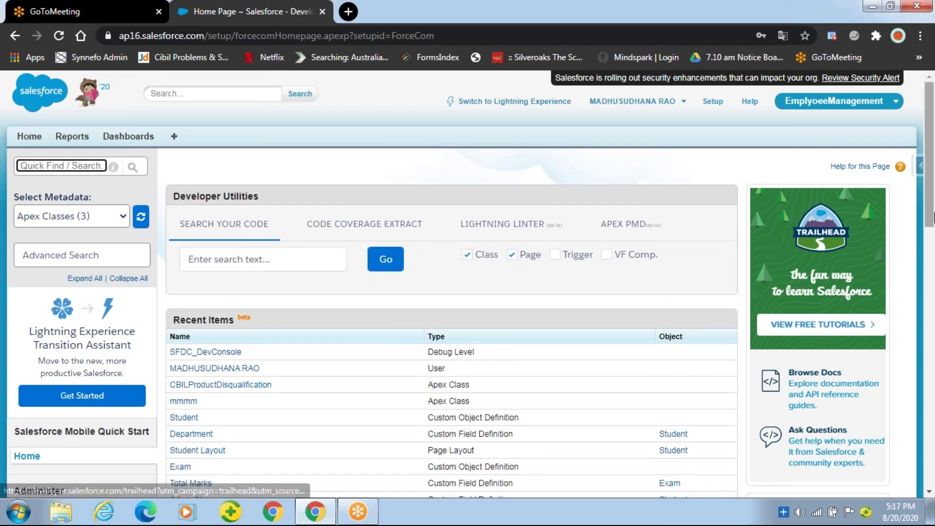
left_click(712, 101)
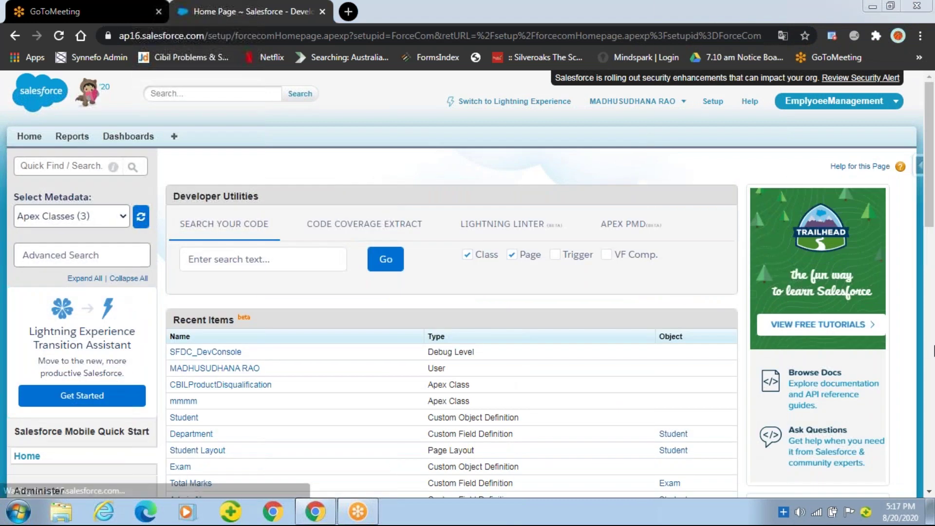
Expand Administer > Data Management in the Setup sidebar and open Data Loader
scroll(19, 195, "down", 8)
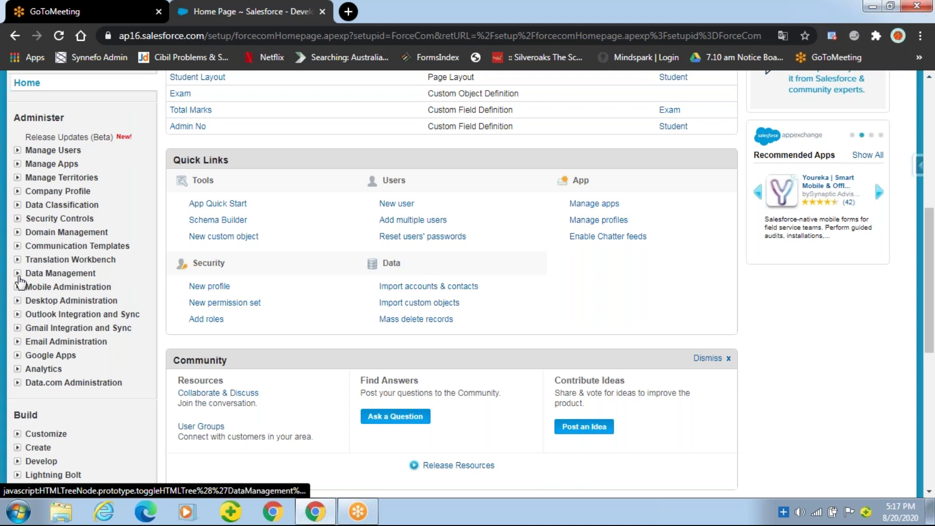
left_click(17, 274)
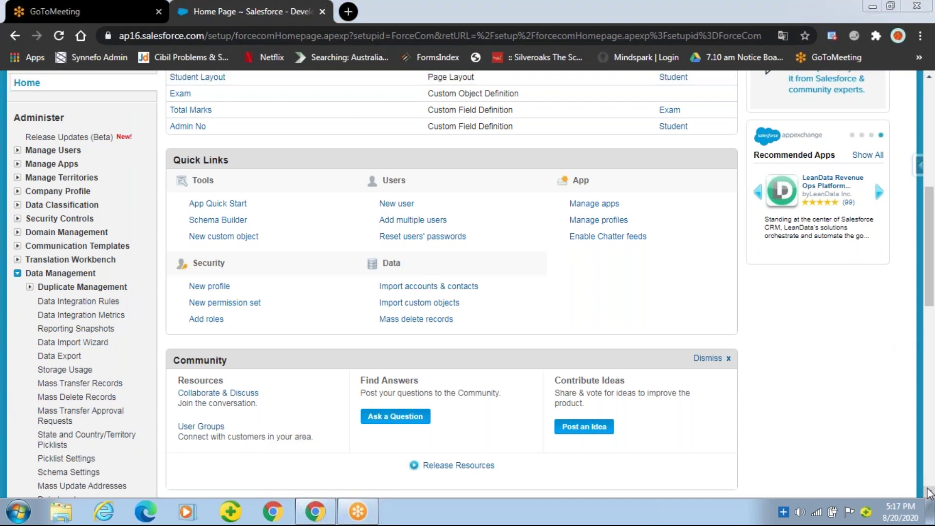
left_click(928, 492)
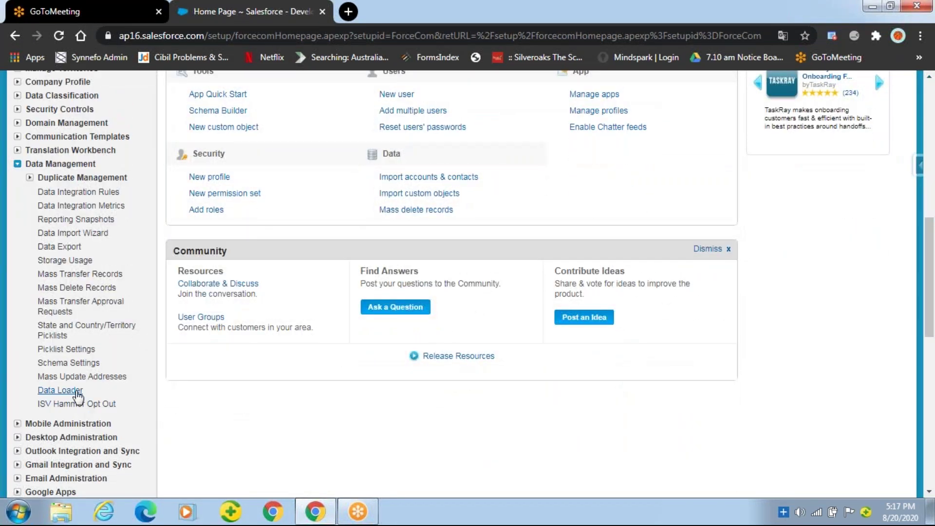
left_click(69, 392)
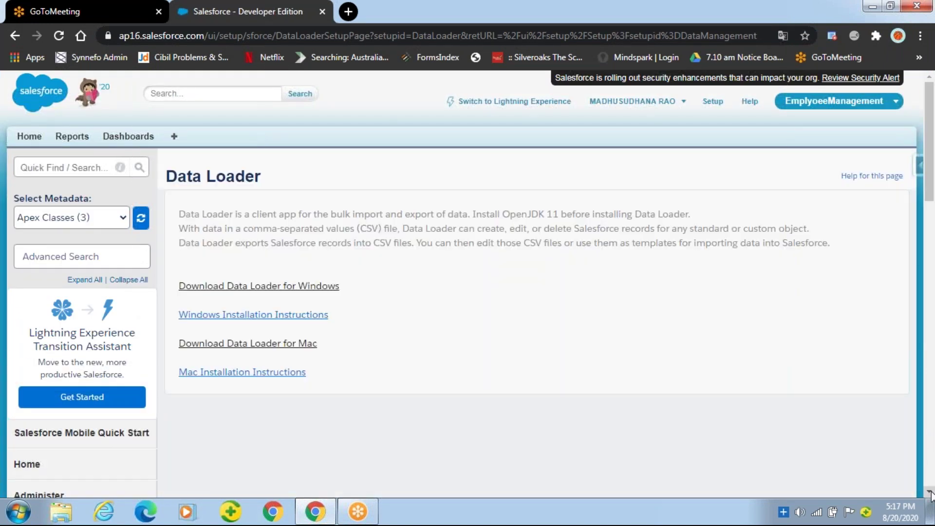
Start downloading Data Loader for Windows from the Data Loader setup page
scroll(276, 237, "down", 1)
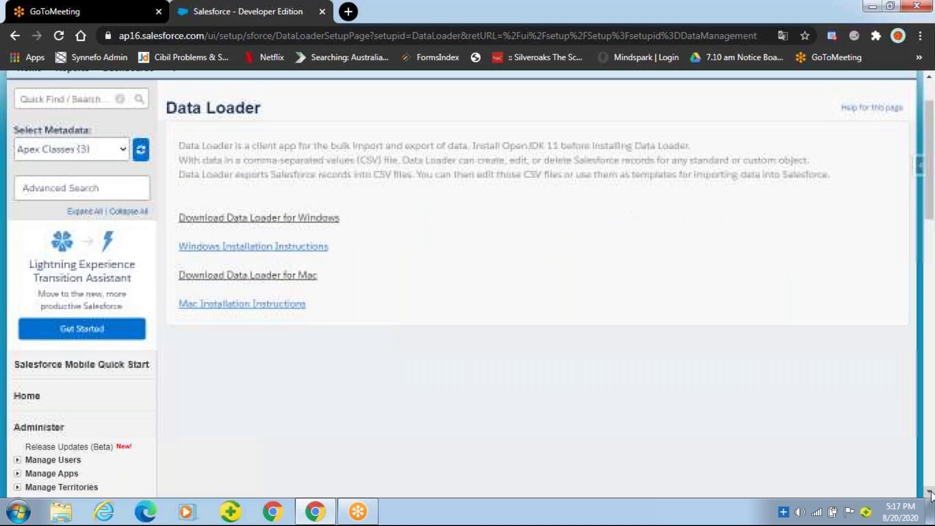
left_click(265, 220)
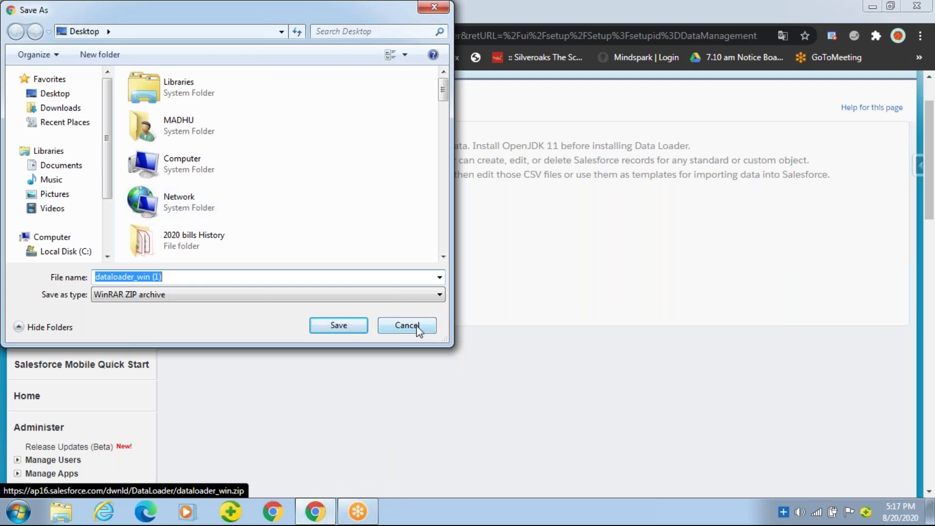
key("super+d")
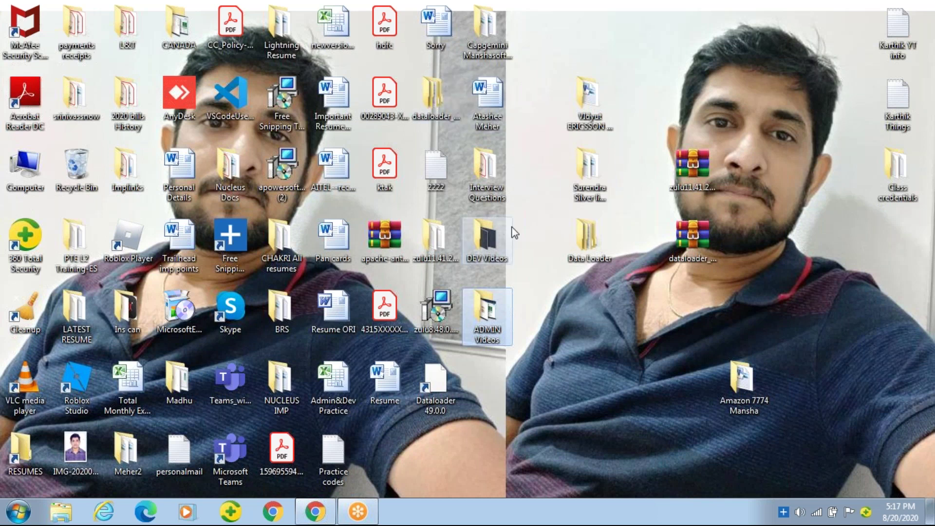
key("super+d")
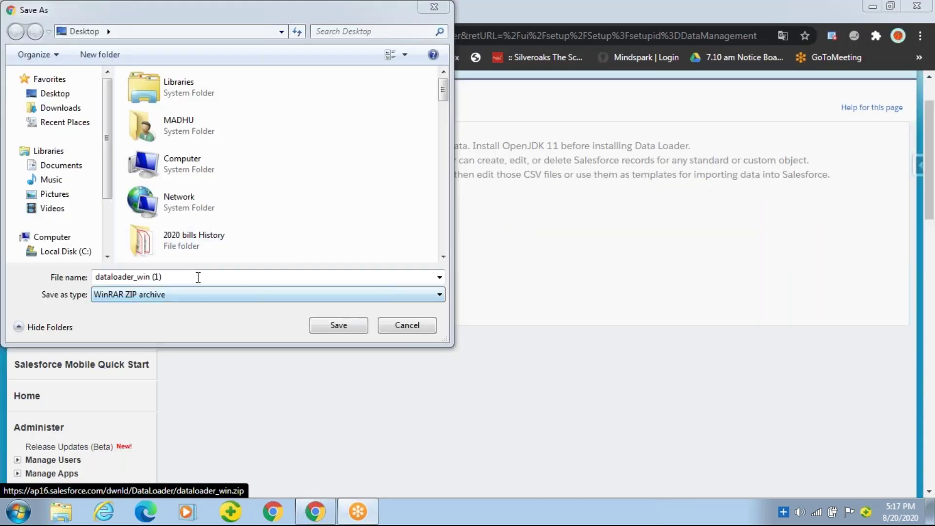
left_click(439, 277)
left_click(440, 278)
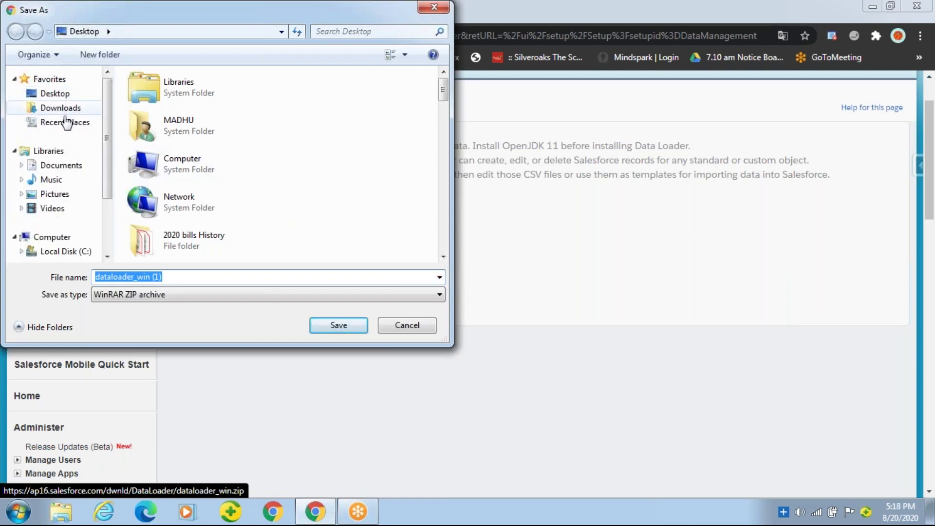
Save the zip into a new Desktop folder named DL and open the Windows installation instructions
mouse_move(107, 151)
left_mouse_down()
mouse_move(108, 165)
mouse_move(107, 145)
left_mouse_up()
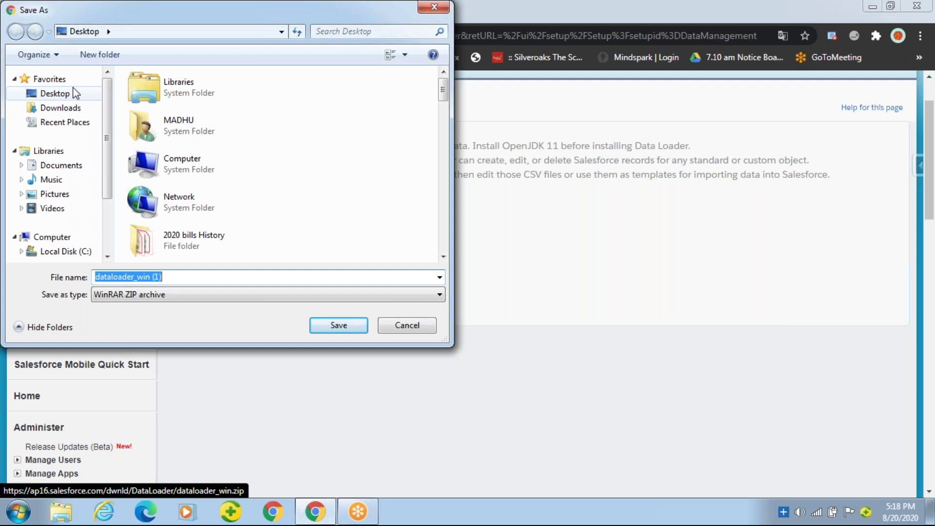
left_click(97, 61)
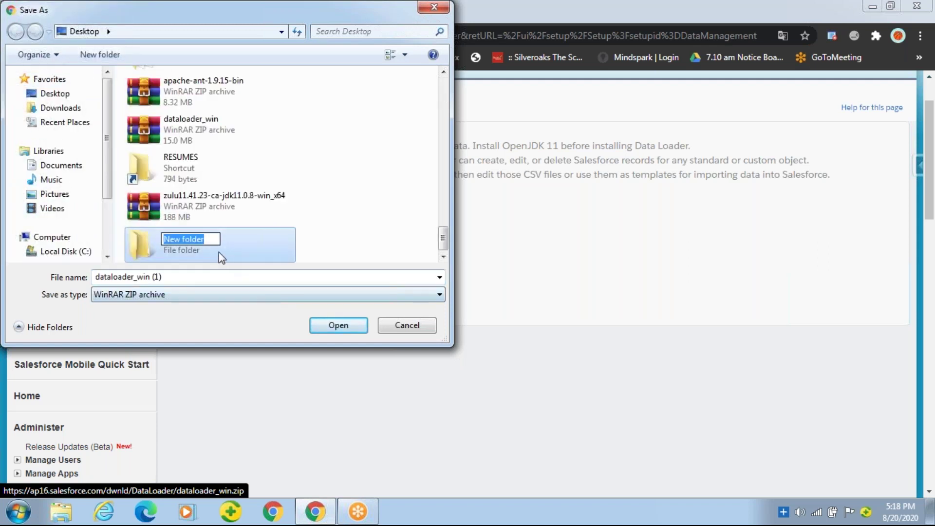
type("DL")
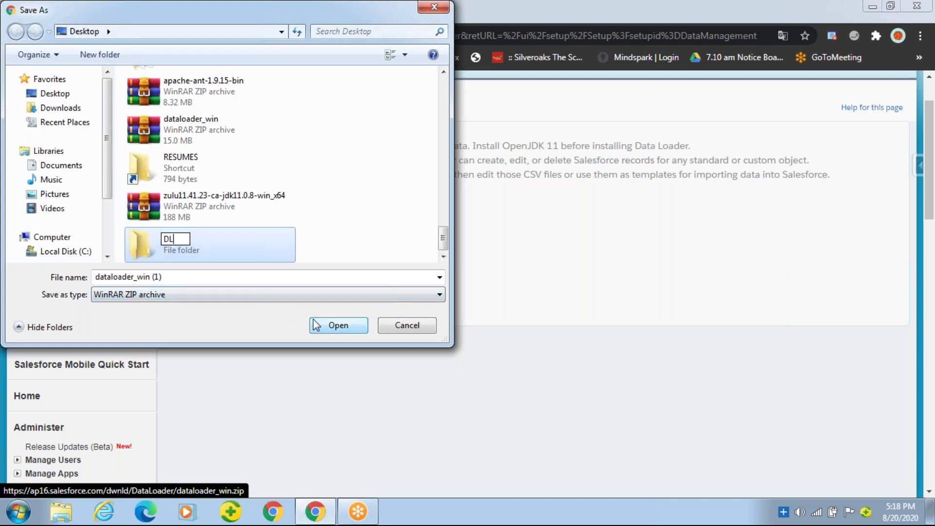
left_click(344, 332)
left_click(339, 325)
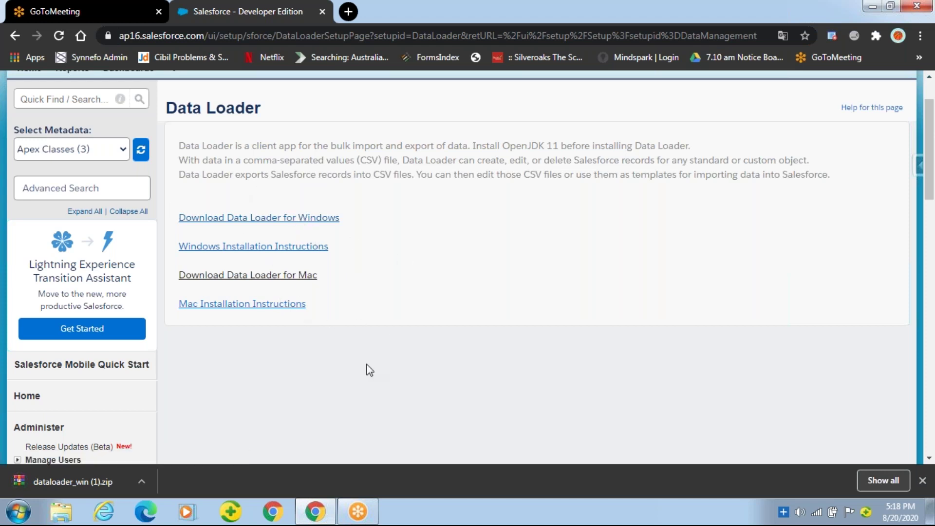
left_click(263, 248)
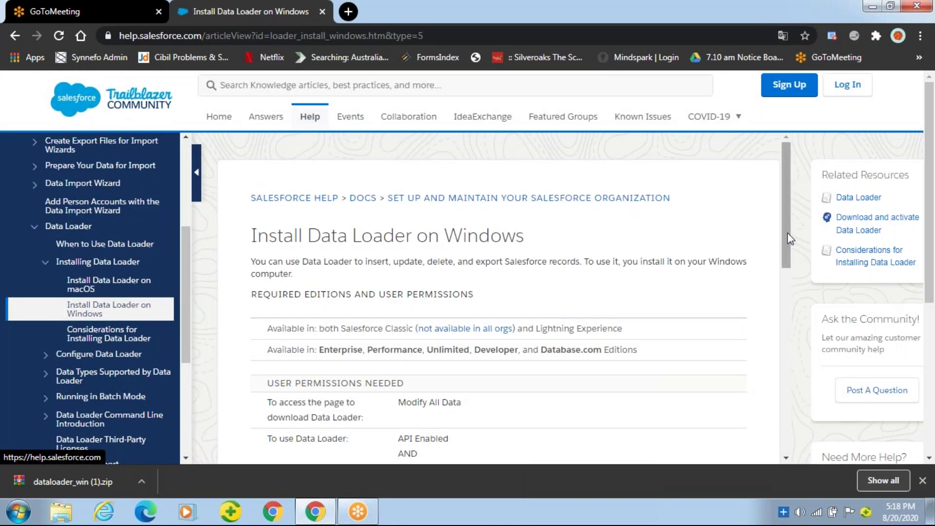
Scroll the Install Data Loader on Windows article down to its six installation steps
left_click_drag(788, 234, 782, 376)
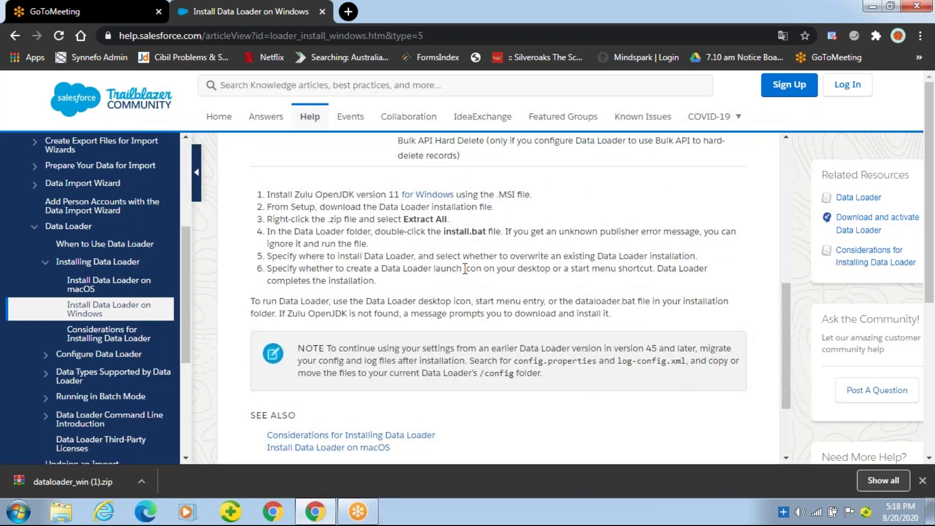
On Azul's Zulu Windows downloads page, choose the Java 11 Windows x86 64-bit JDK .msi
left_click(427, 195)
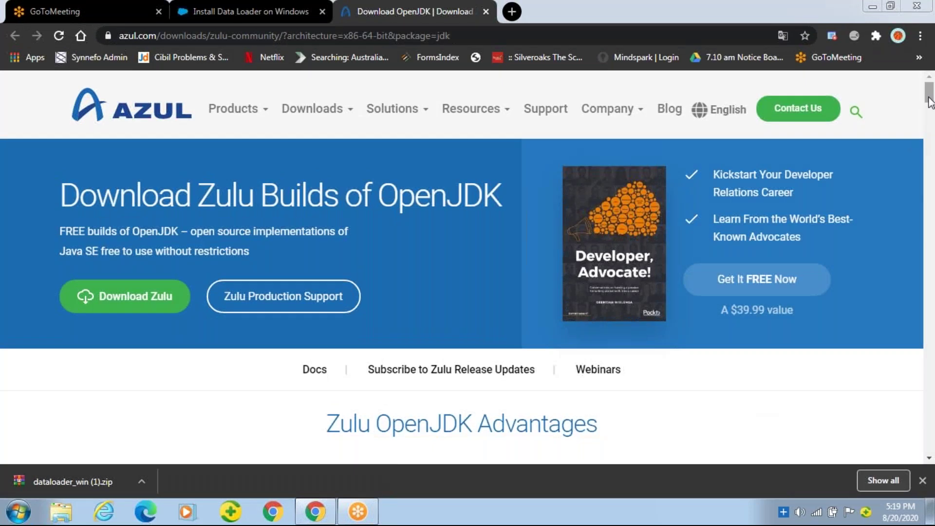
left_click_drag(929, 95, 931, 280)
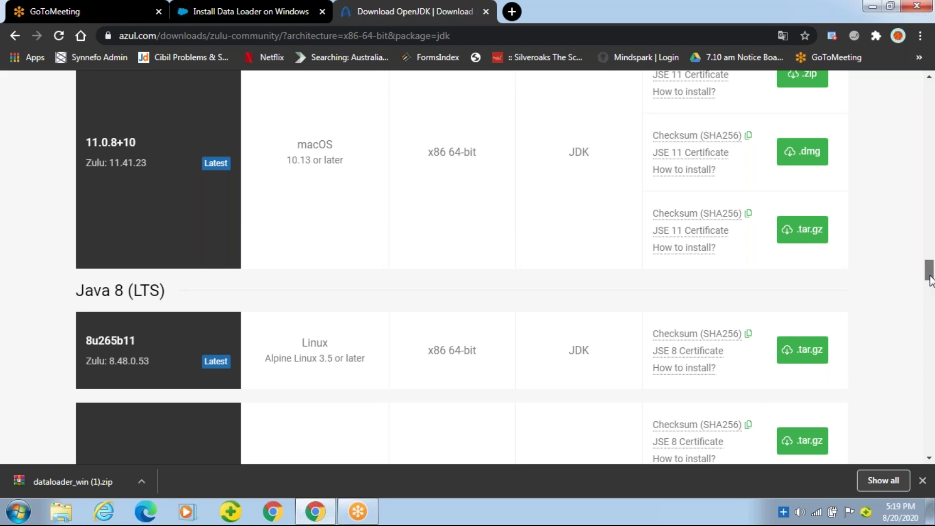
left_click_drag(931, 280, 930, 258)
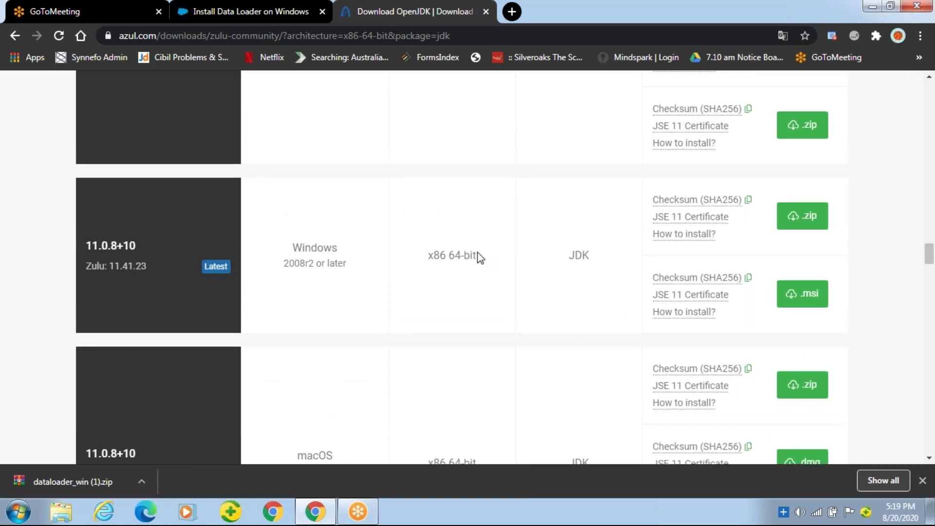
left_click(806, 295)
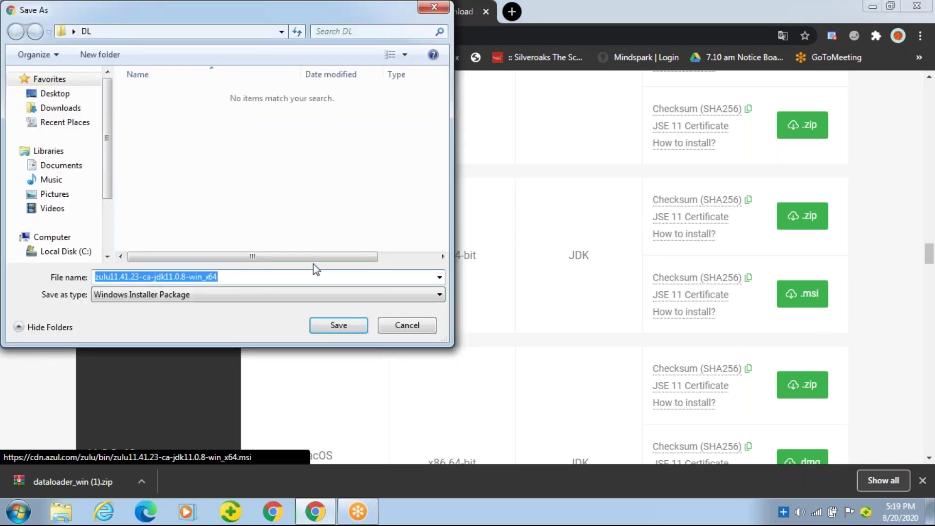
Save the zulu11.41.23 JDK .msi installer into Desktop\DL and cancel the duplicate download
left_click(53, 93)
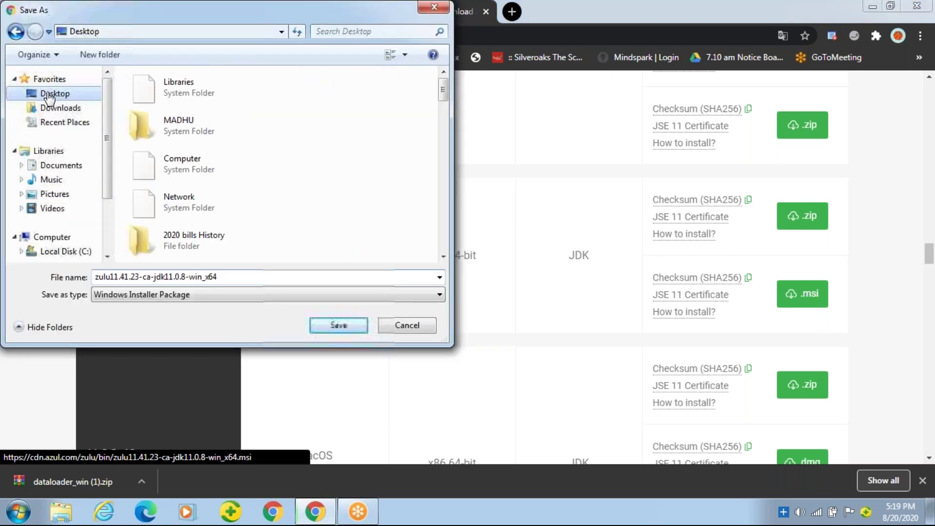
left_click(147, 31)
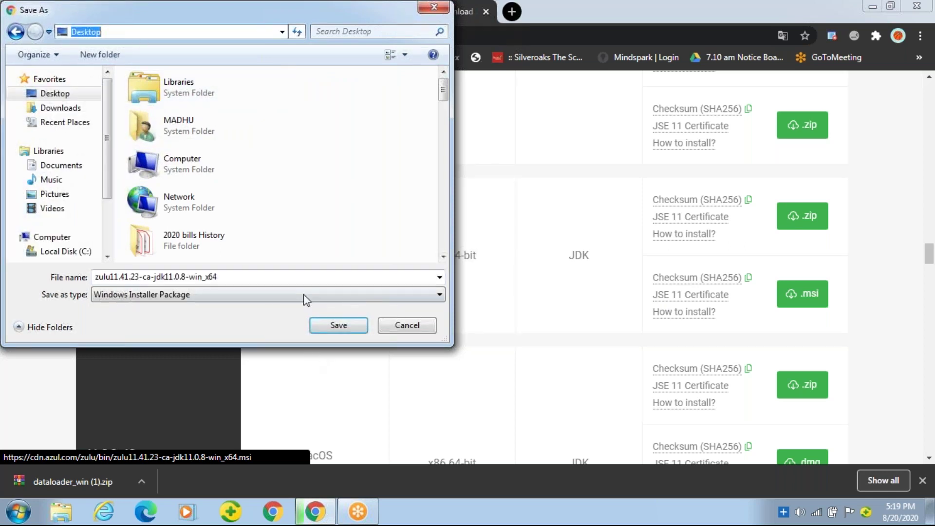
left_click(356, 324)
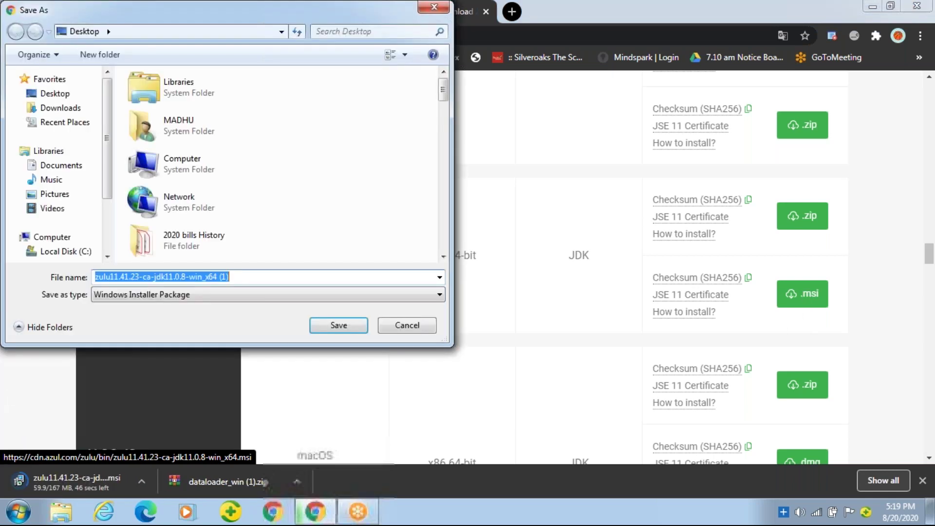
left_click_drag(445, 92, 448, 156)
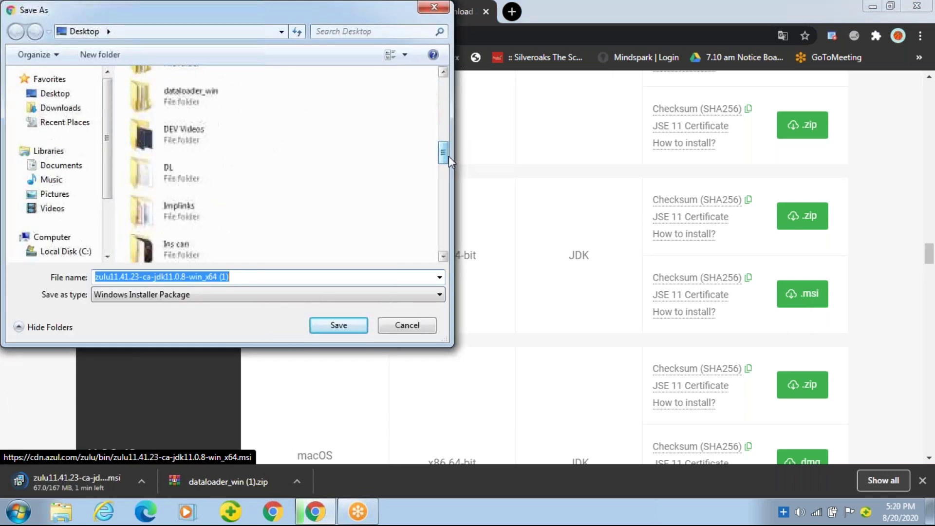
left_click(213, 169)
double_click(212, 169)
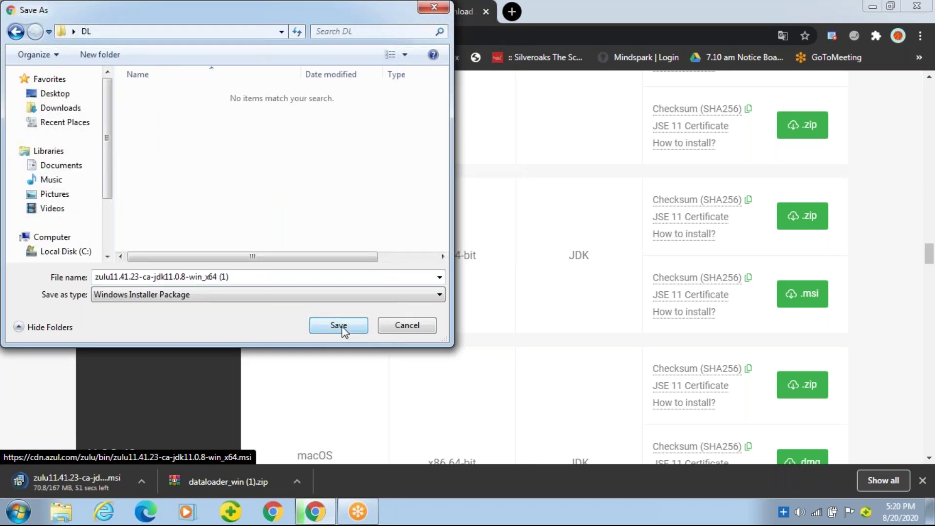
left_click(341, 327)
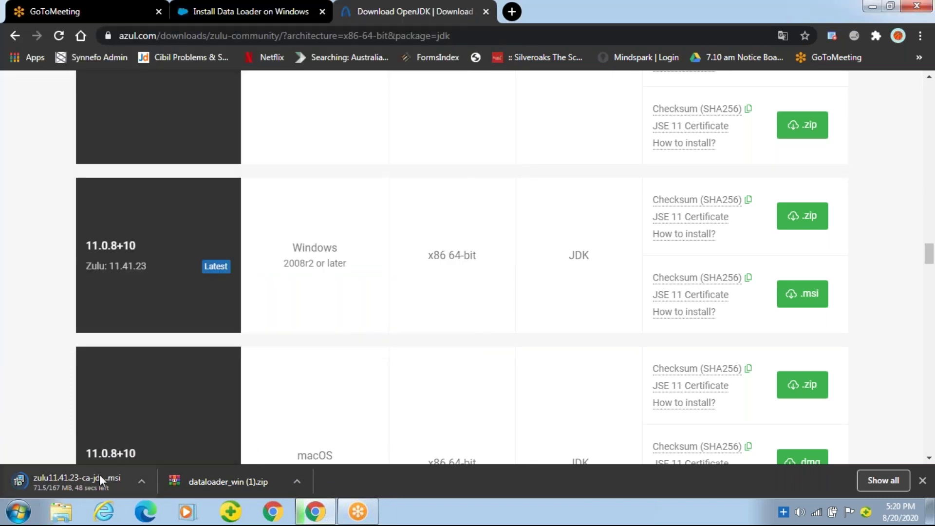
left_click(144, 483)
left_click(175, 460)
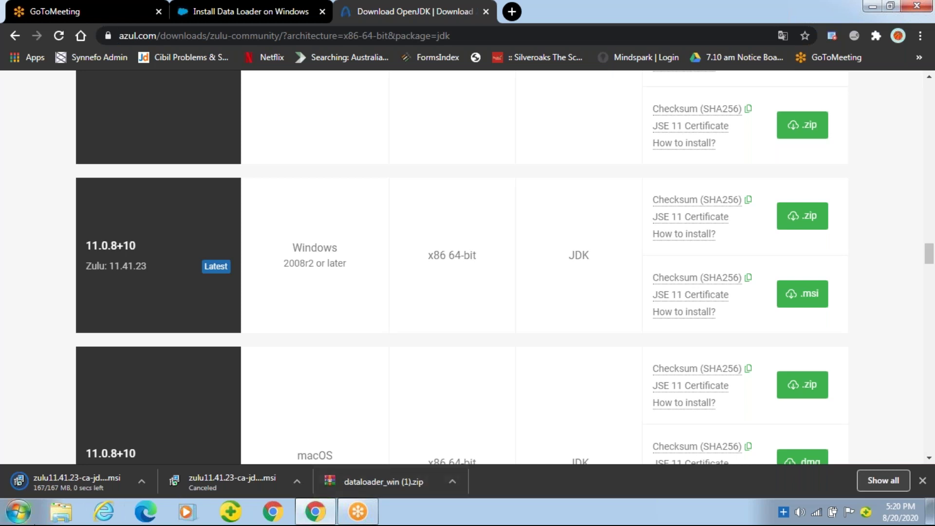
From the desktop, open the DL folder maximized and run the zulu .msi past the security warning
key("super+d")
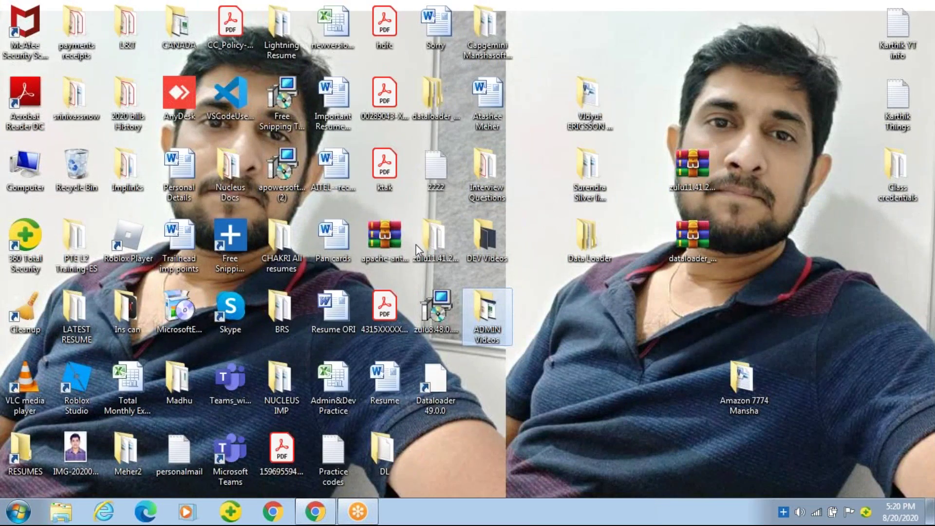
double_click(382, 451)
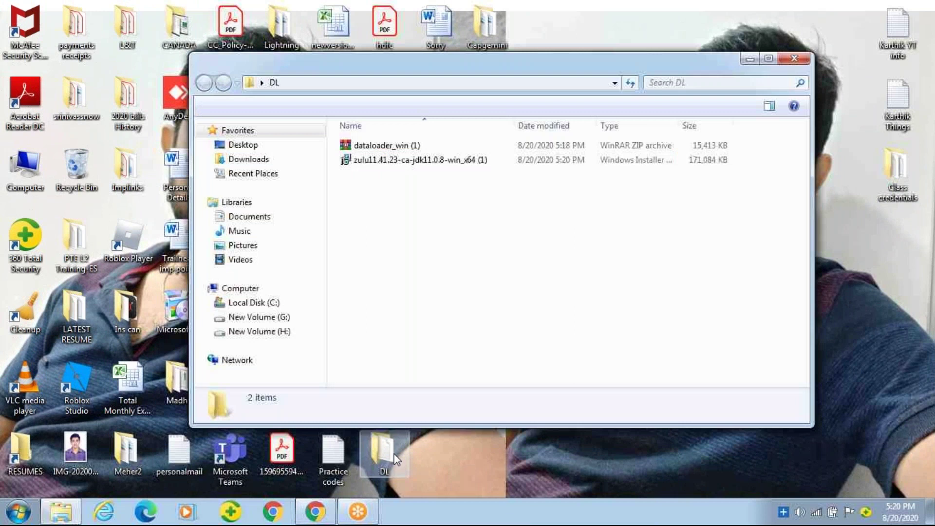
left_click(769, 58)
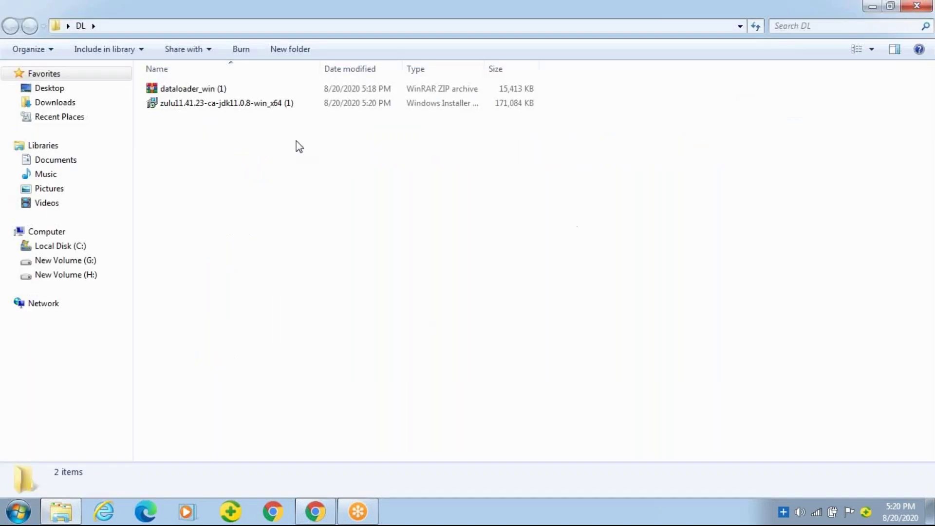
left_click(208, 107)
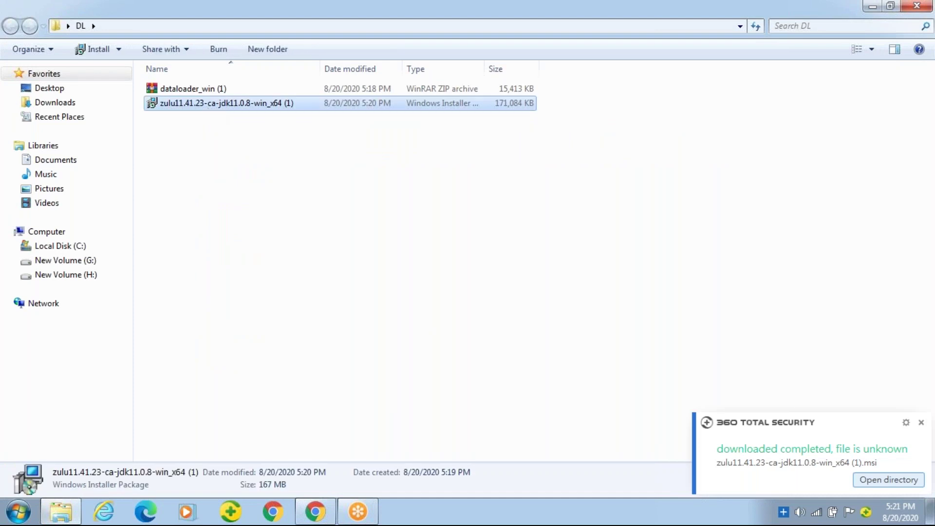
key("Return")
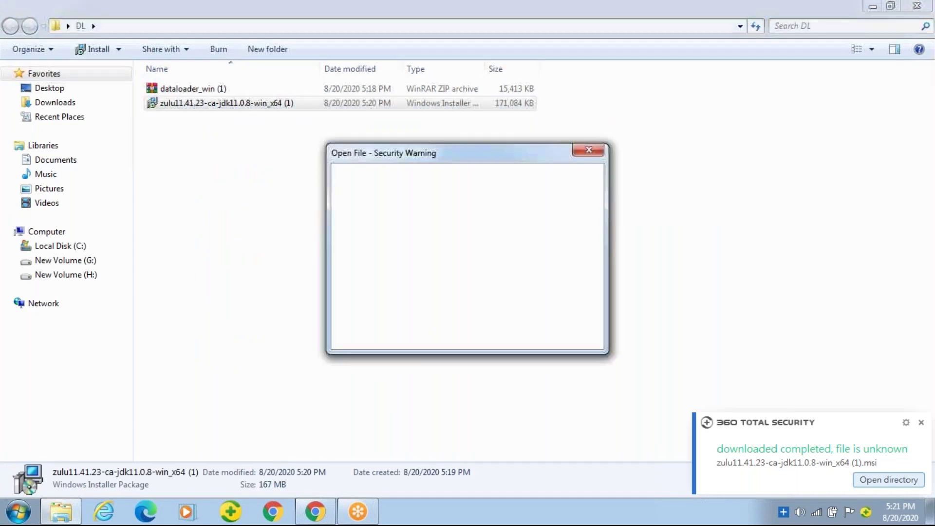
left_click(519, 268)
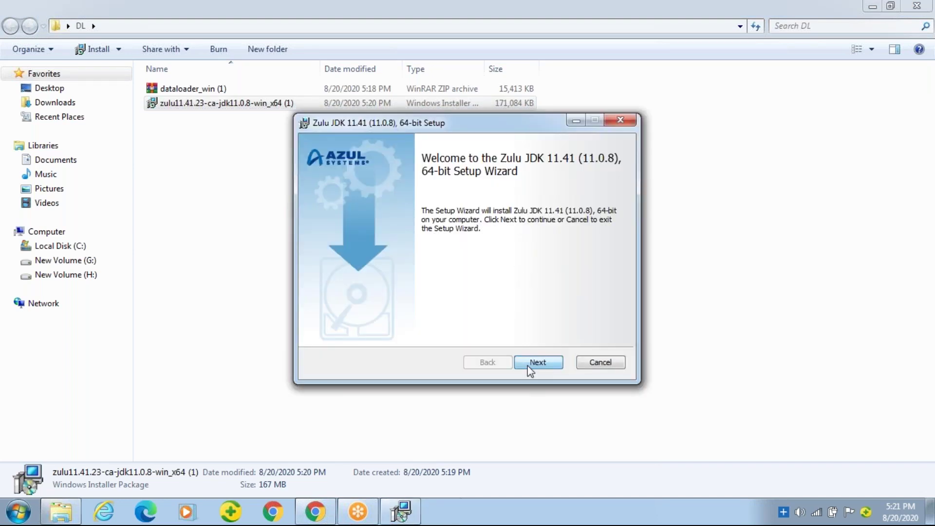
Install Zulu JDK 11.41 64-bit to the default folder, approving User Account Control, and finish the wizard
left_click(530, 372)
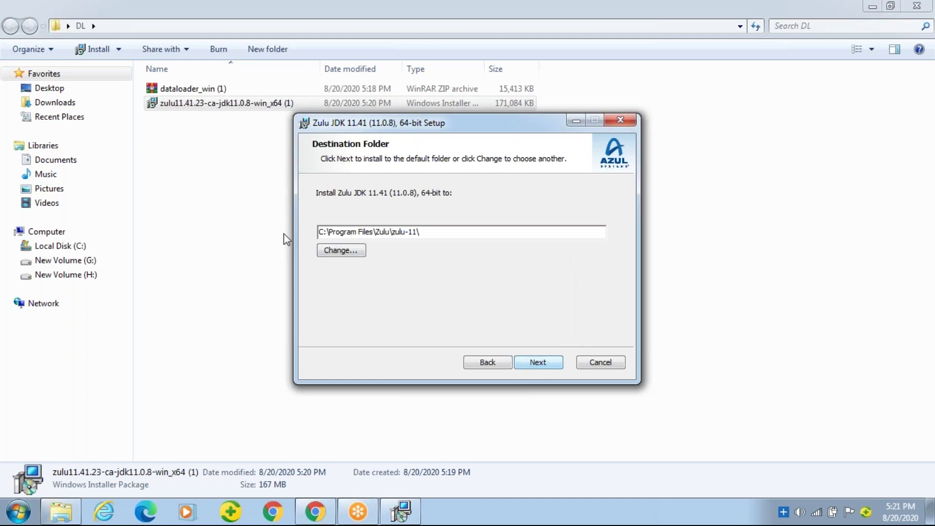
left_click(534, 362)
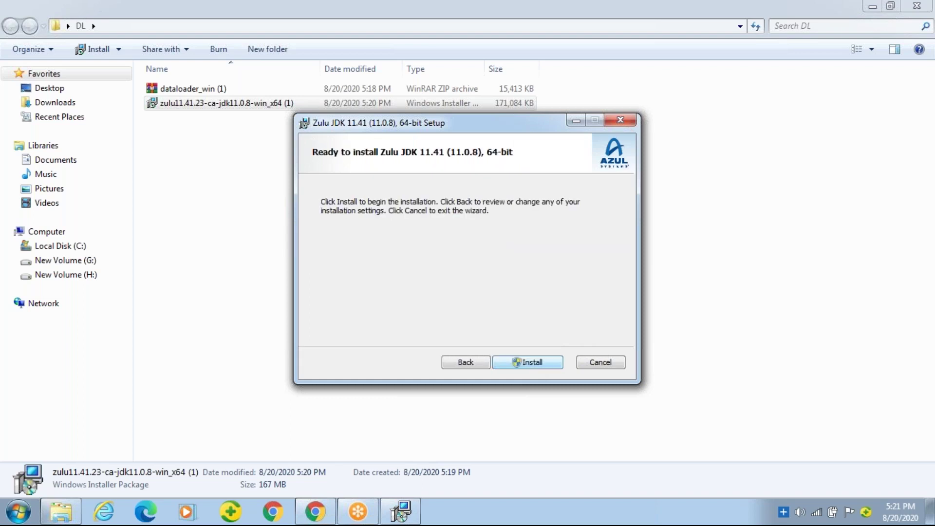
left_click(531, 362)
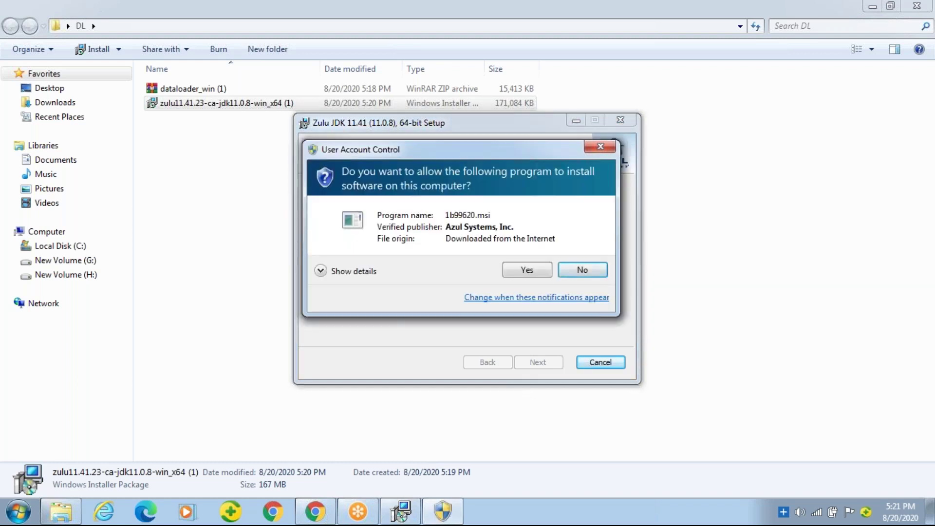
left_click(535, 273)
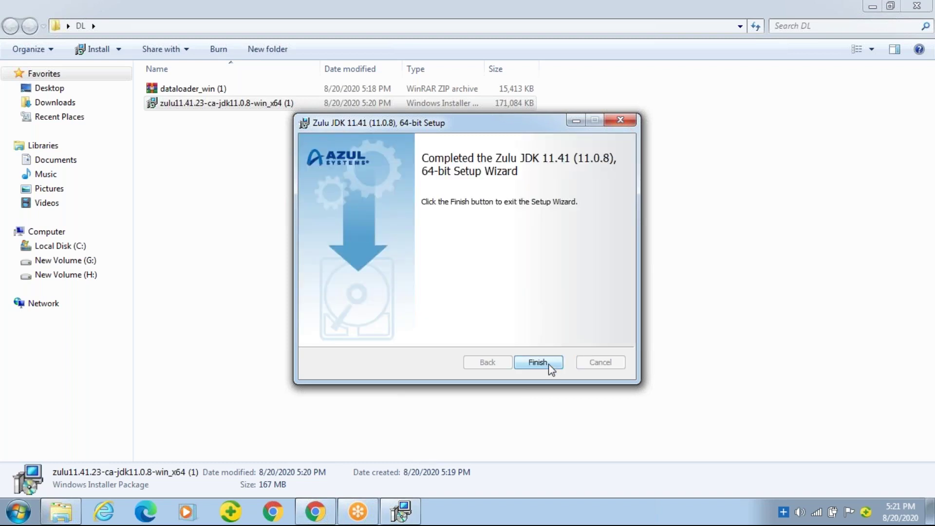
left_click(550, 364)
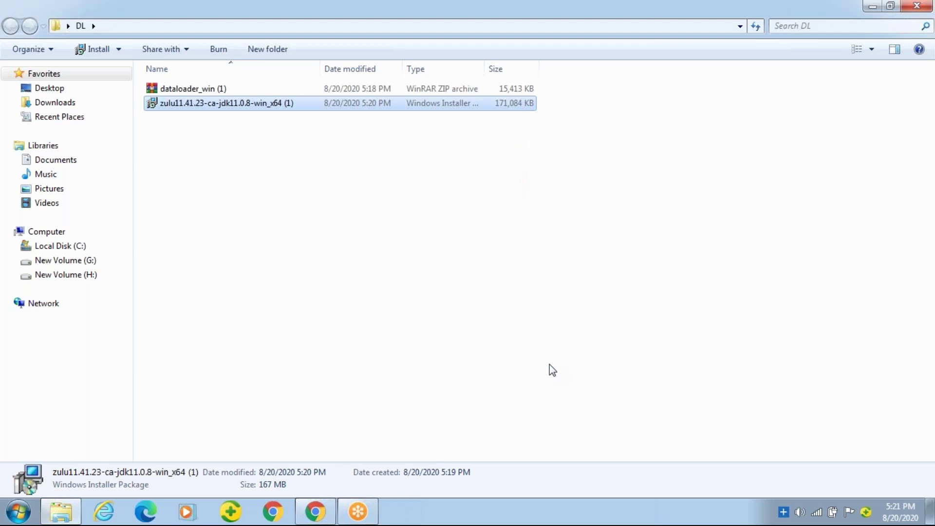
Extract the dataloader_win zip here and run install.bat from the extracted folder
right_click(208, 91)
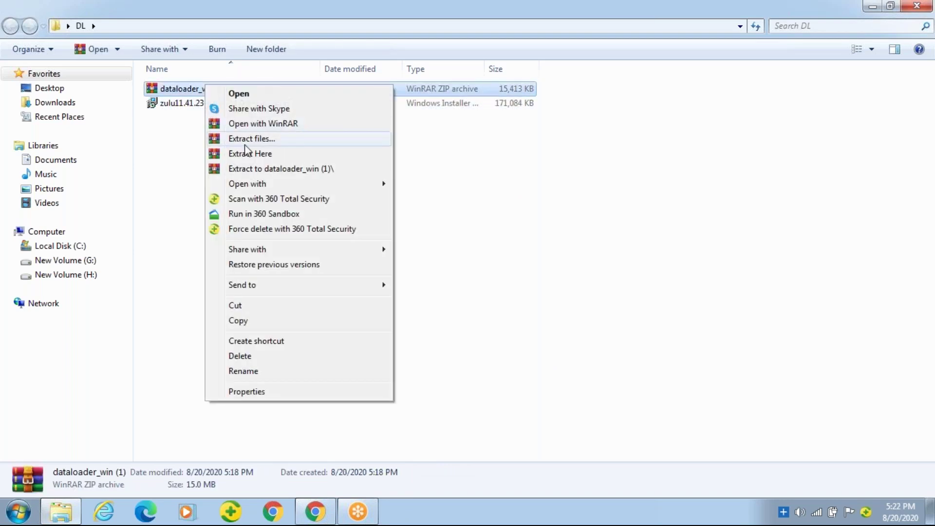
left_click(273, 153)
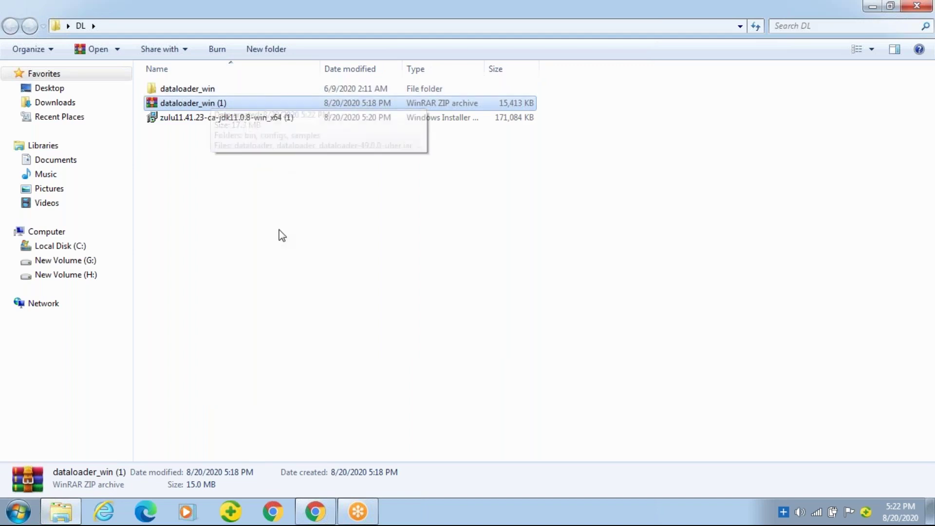
double_click(202, 89)
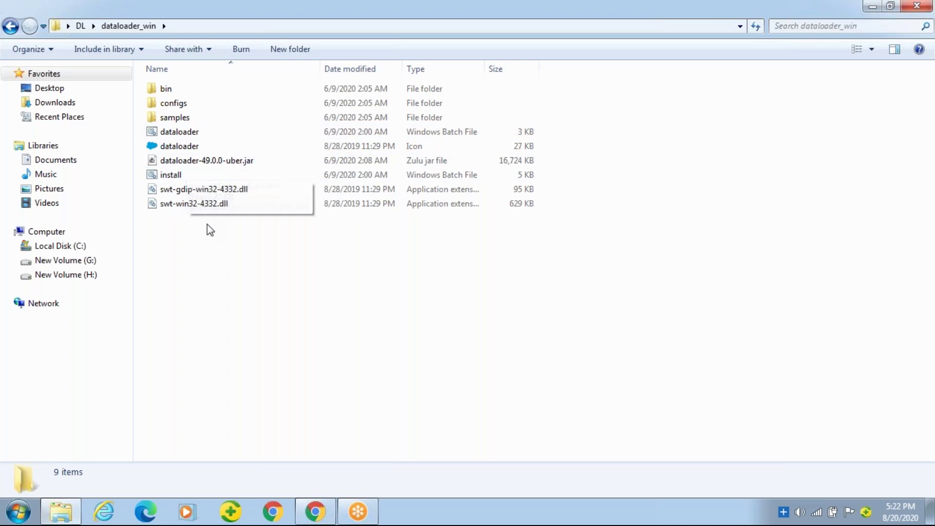
left_click(173, 180)
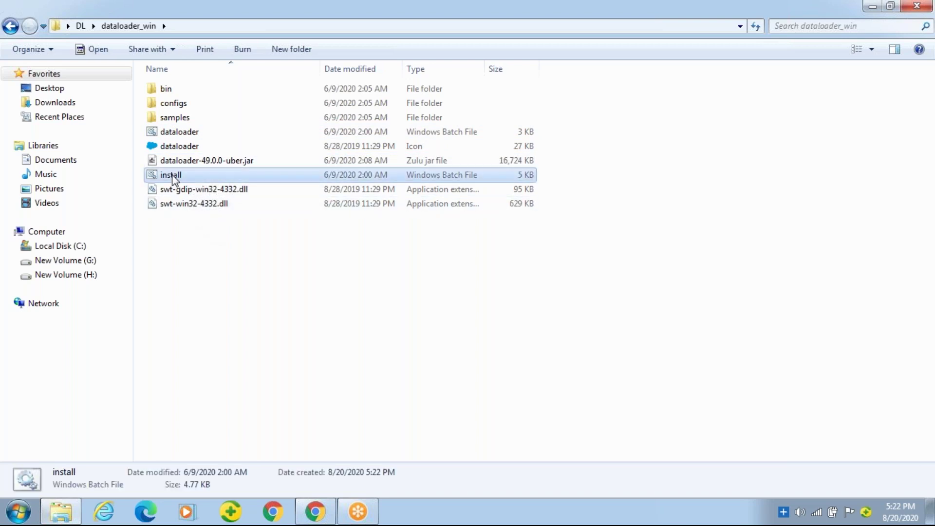
double_click(172, 177)
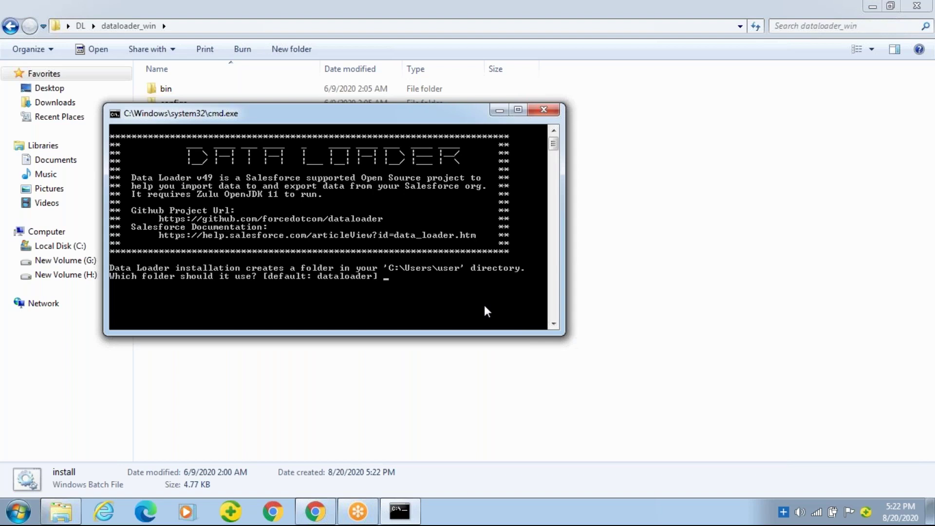
Answer YES to the installation folder, overwrite v49.0.0 and start menu shortcut prompts
type("YES")
key("Return")
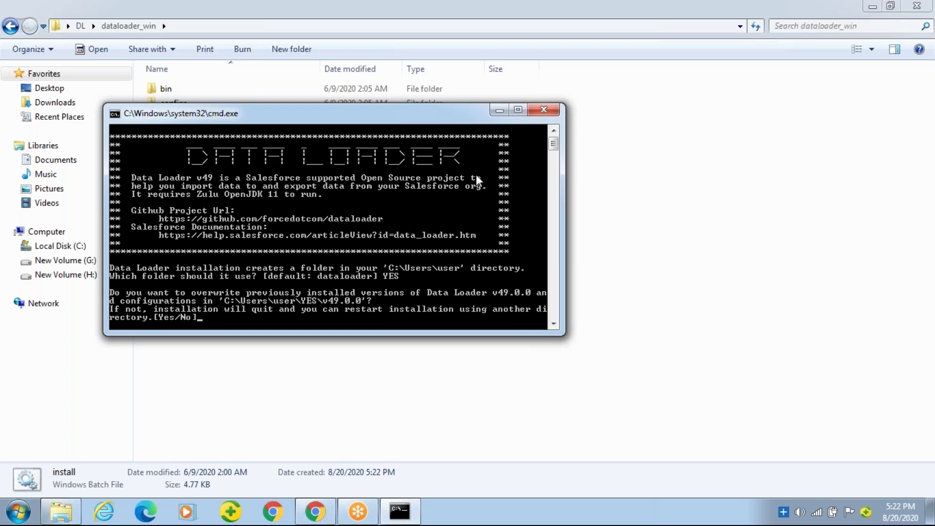
left_click(517, 109)
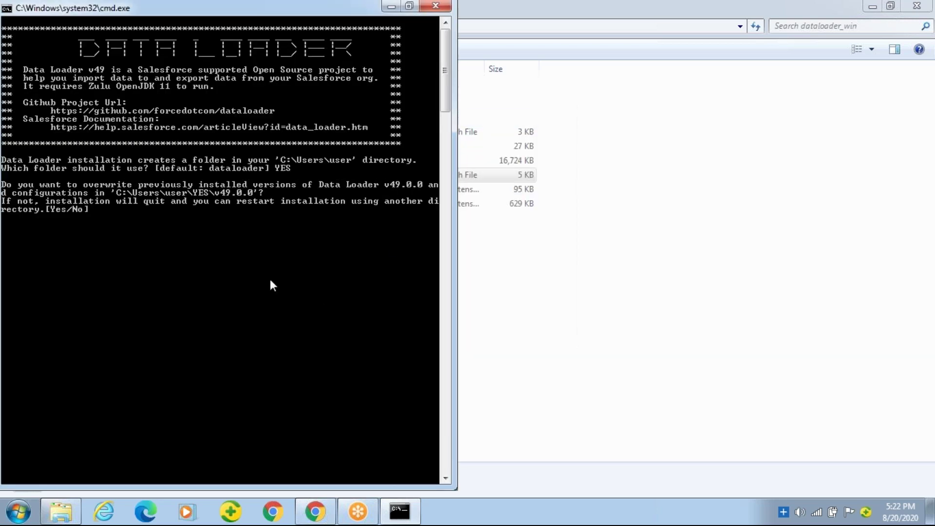
type("YES")
key("Return")
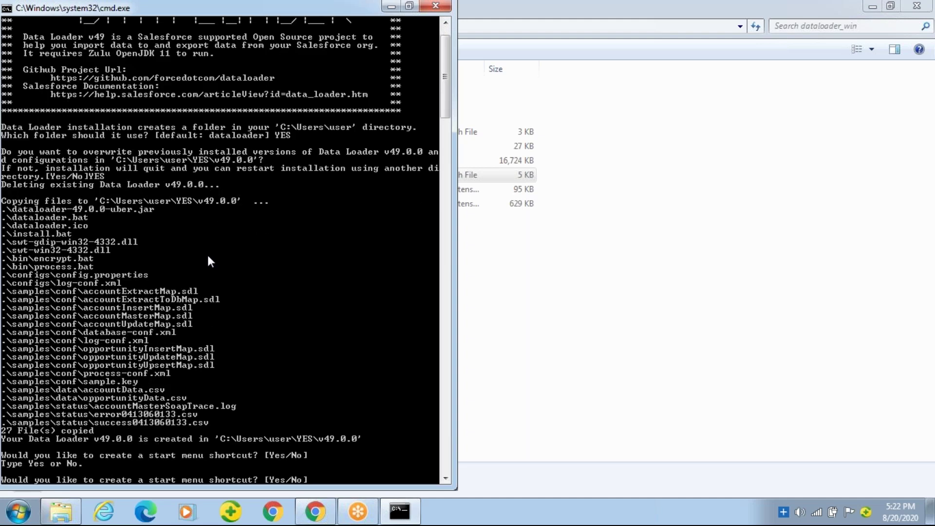
type("YES")
key("Return")
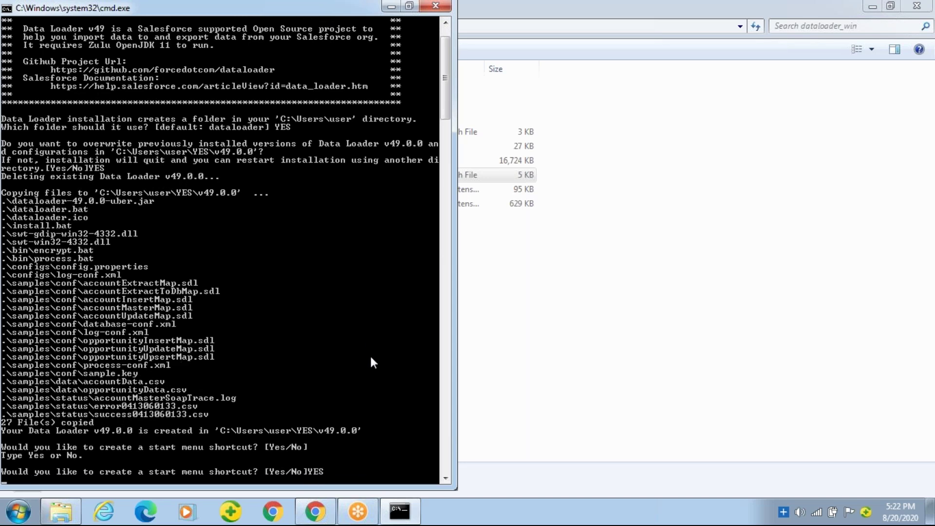
left_click_drag(450, 109, 461, 173)
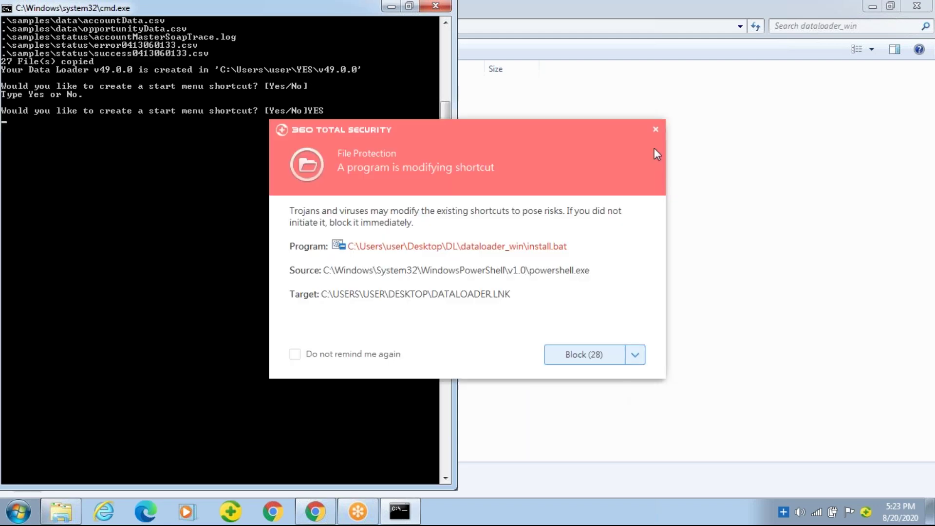
Dismiss both 360 Total Security warnings with 'Do not remind me again' and close the installer console
left_click(295, 354)
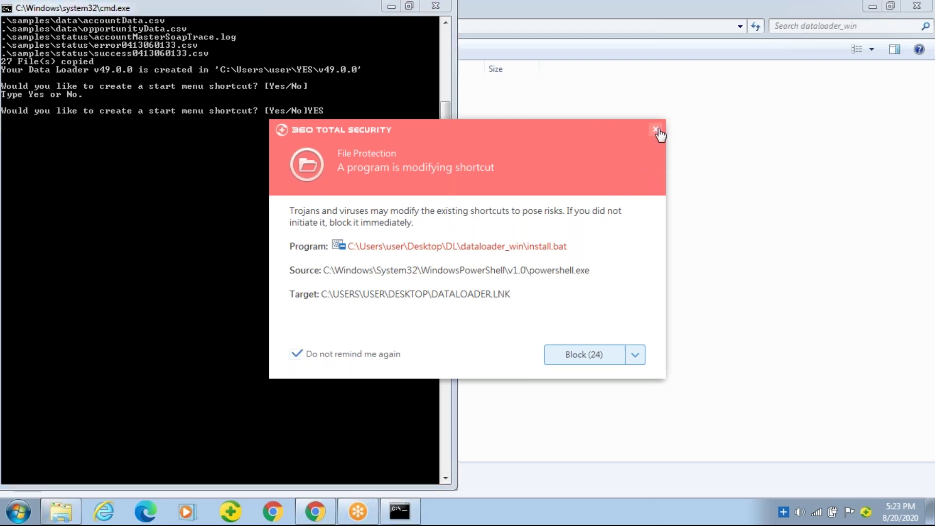
left_click(655, 129)
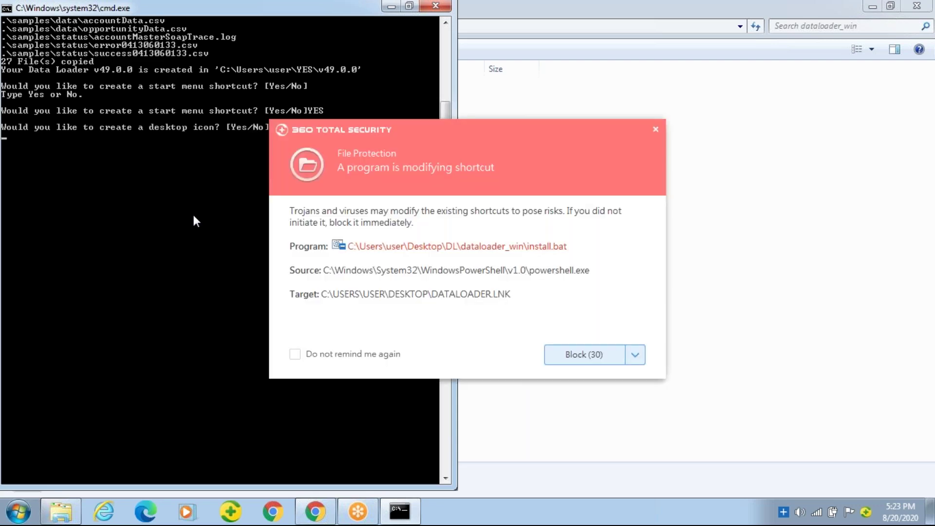
left_click(654, 130)
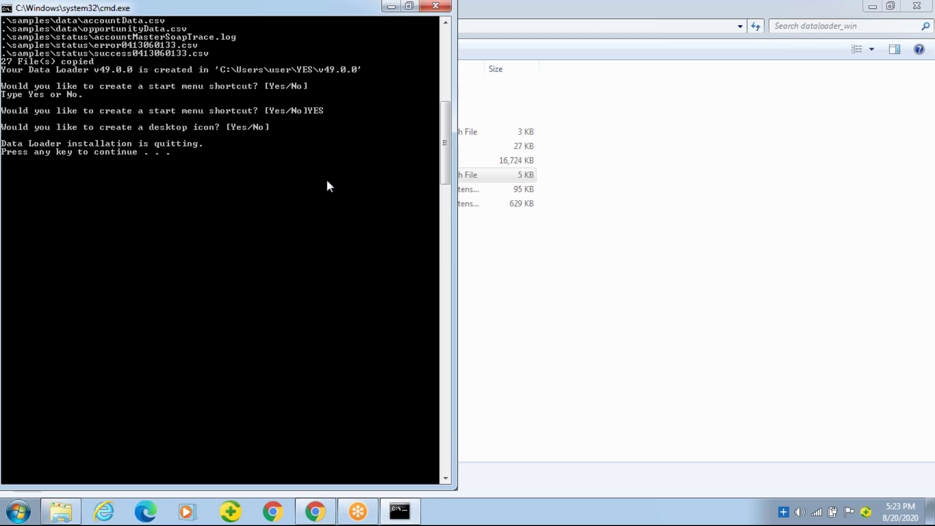
key("Return")
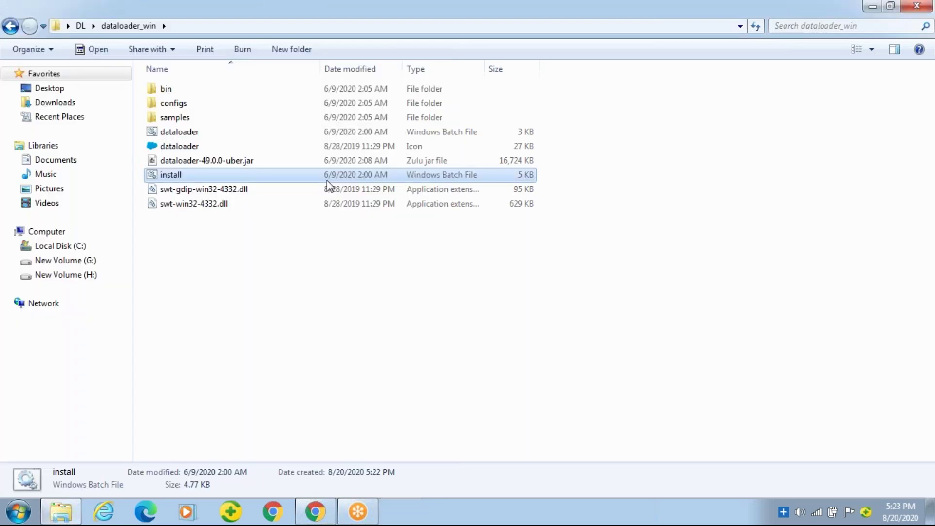
Minimize the Explorer and Chrome windows with Alt+Tab and Win+D, leaving the desktop with its Data Loader shortcut
mouse_move(363, 509)
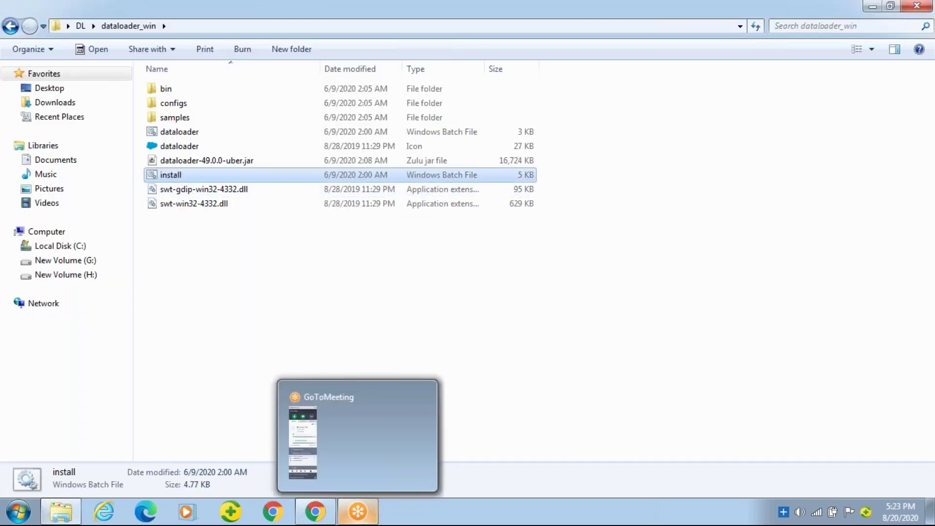
key("alt+Tab")
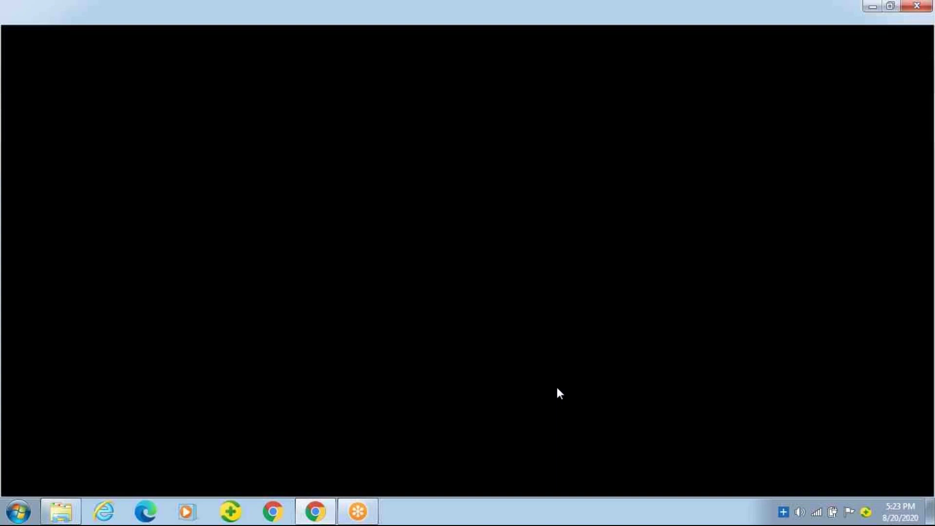
mouse_move(327, 523)
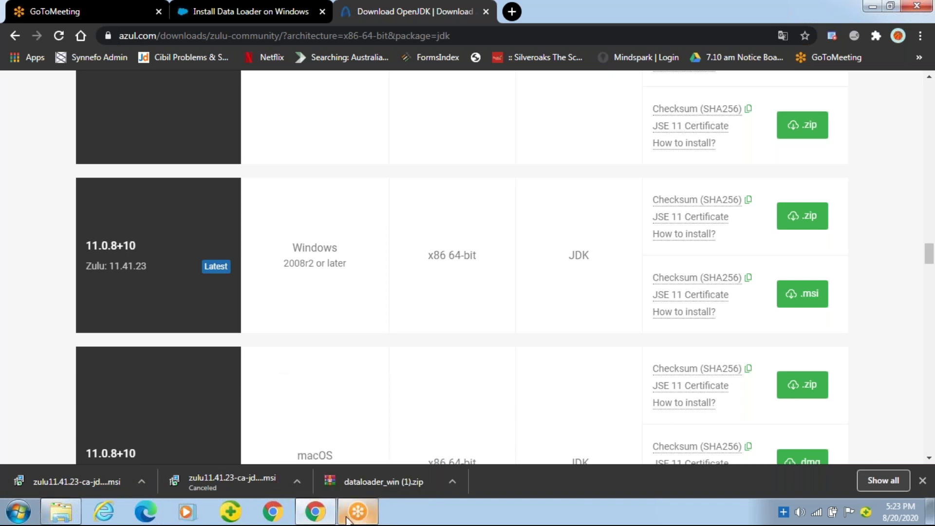
key("super")
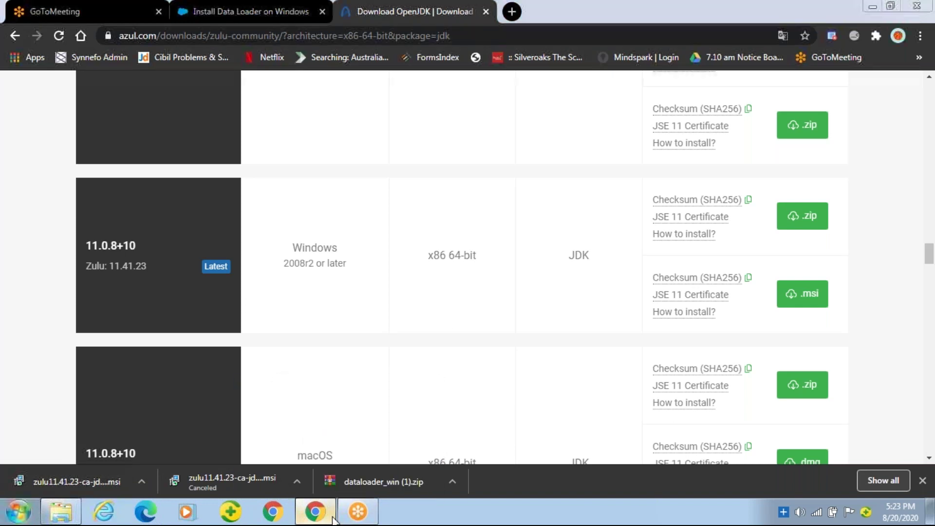
left_click(441, 520)
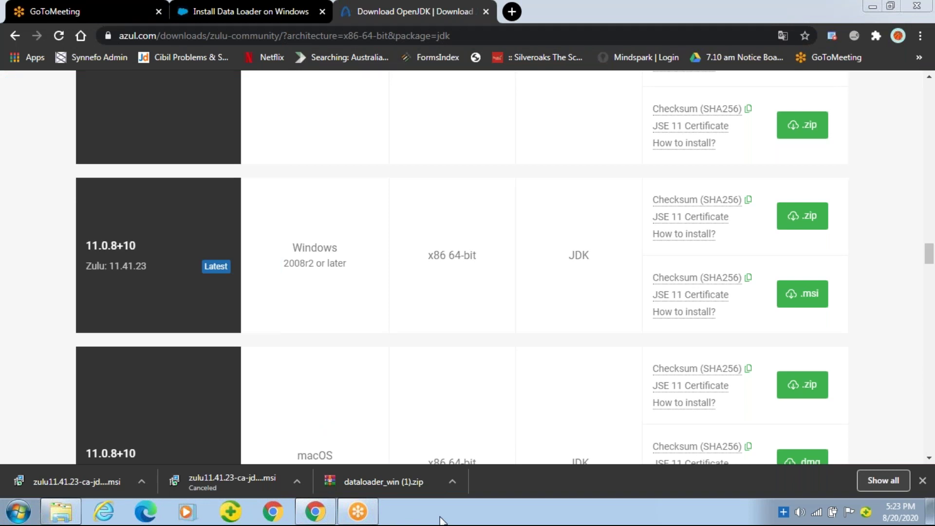
key("super+d")
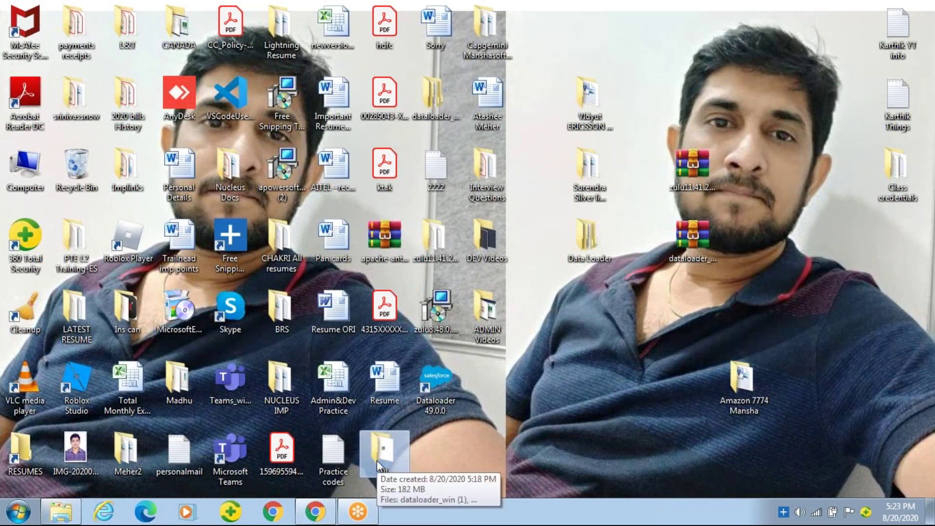
left_click(555, 396)
key("alt+Tab")
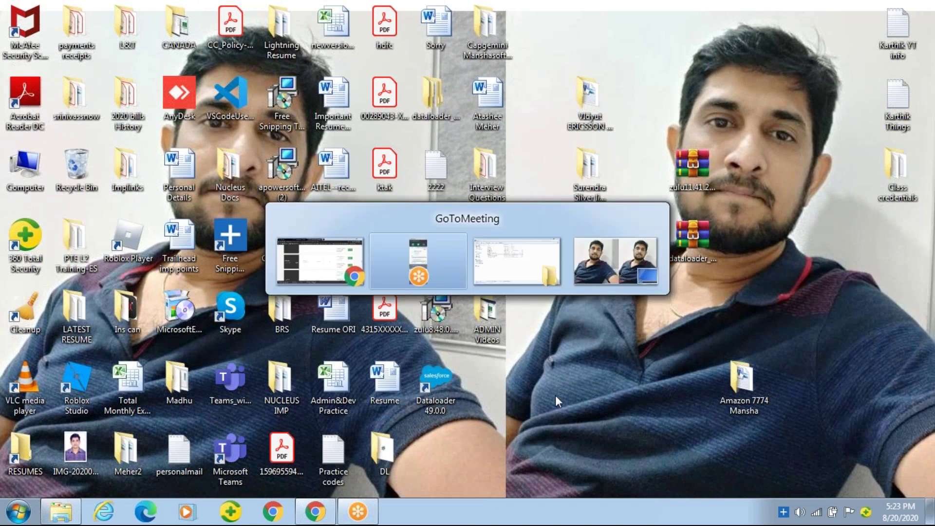
key("alt+Tab")
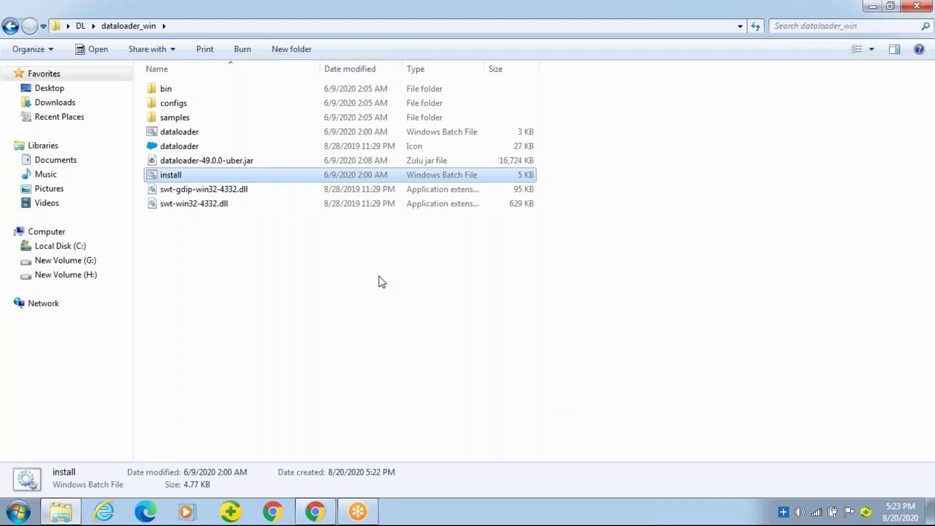
key("alt+Tab")
key("super+d")
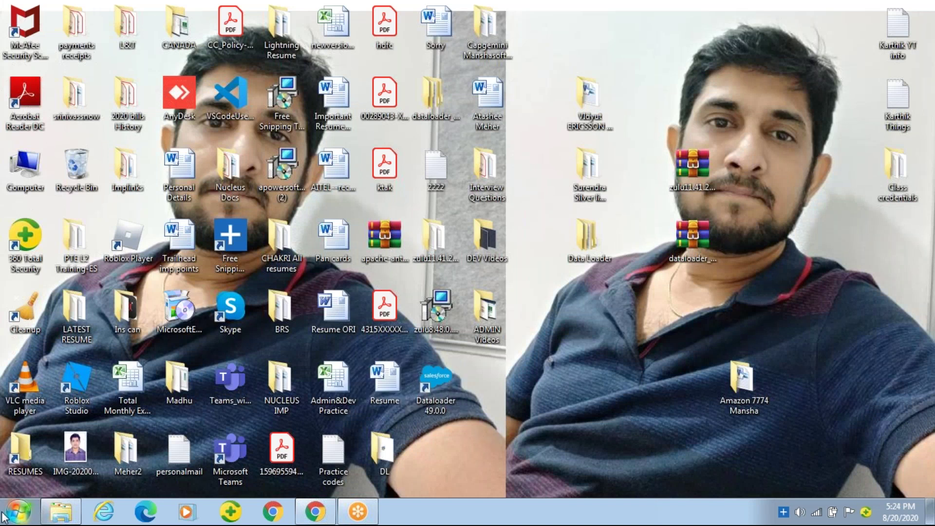
Search the Start menu for DATALOADER and launch Dataloader 49.0.0
left_click(18, 511)
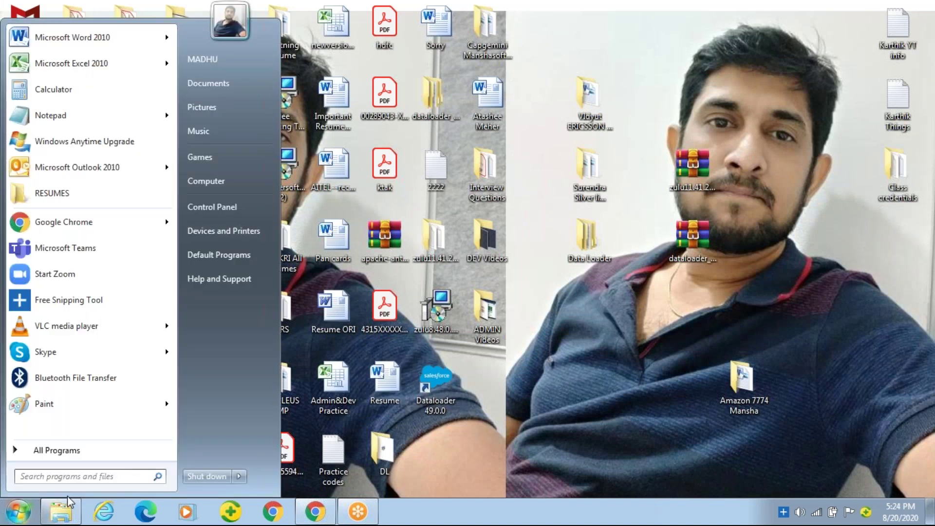
type("DAR")
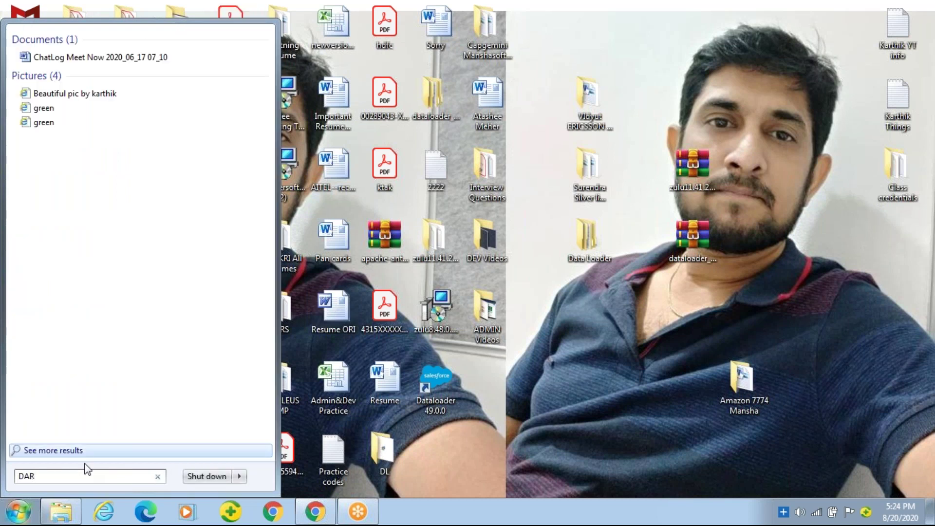
key("BackSpace")
type("RA")
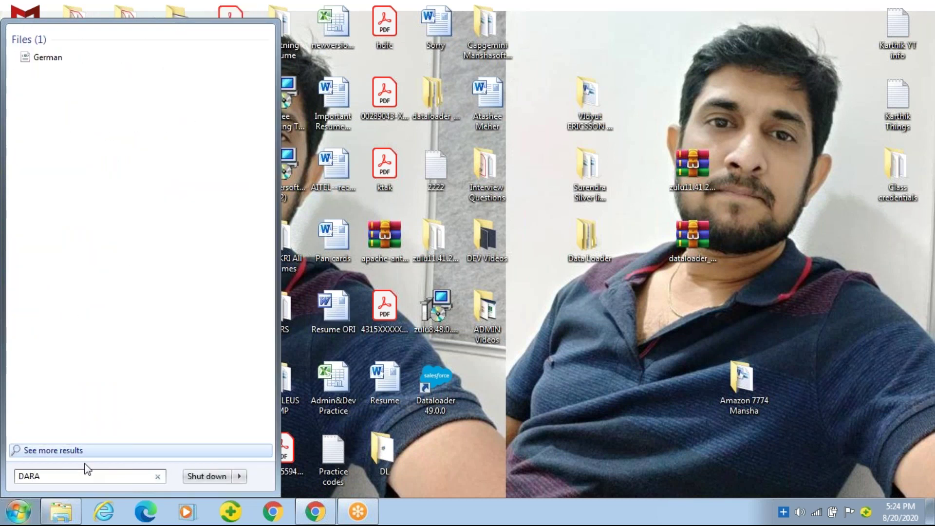
key("BackSpace")
key("BackSpace")
type("T")
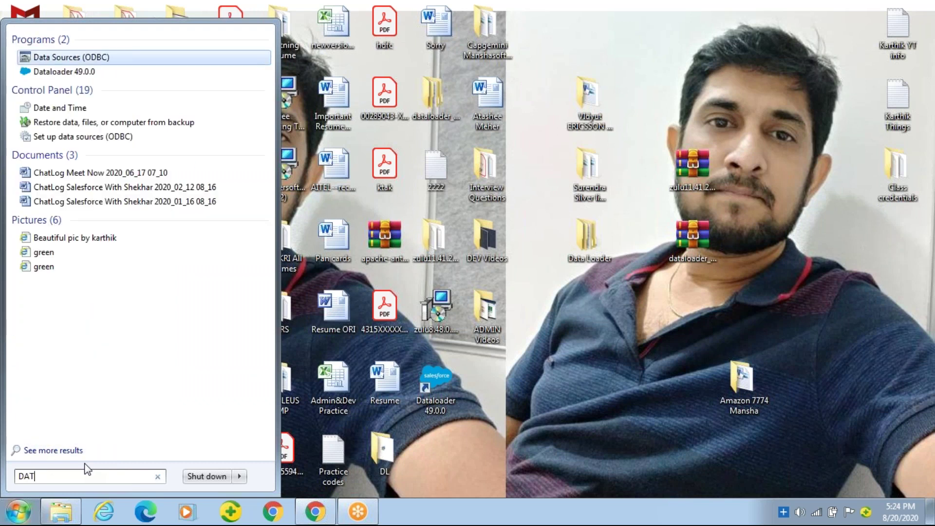
type("A LA")
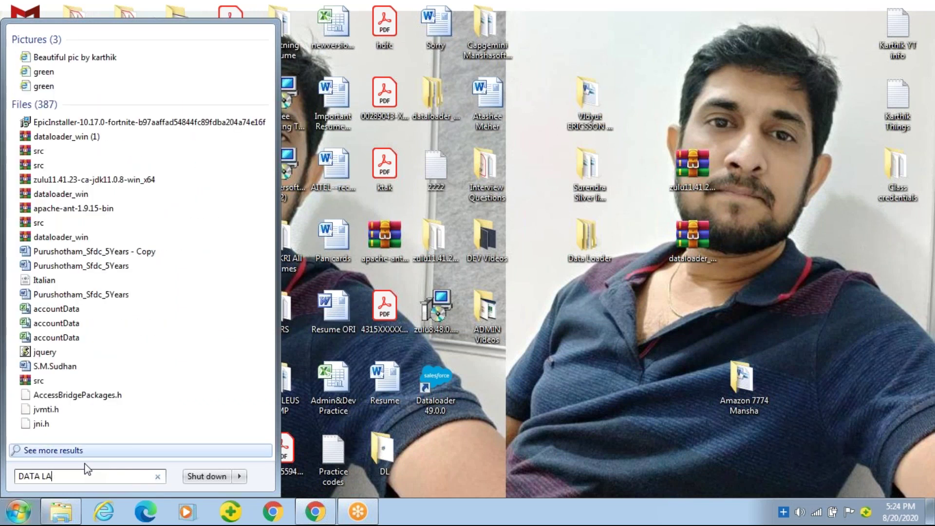
key("BackSpace")
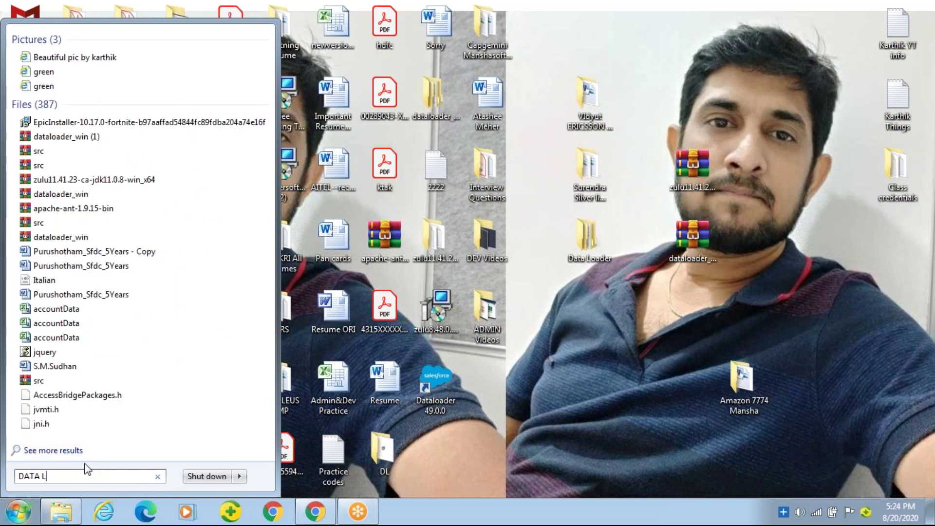
type("OADER")
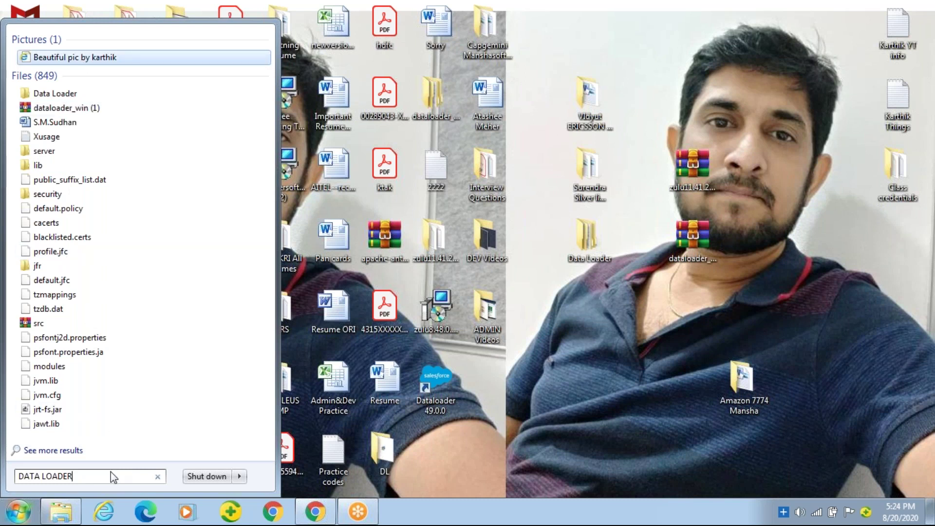
key("Left")
key("Left")
key("Left")
key("BackSpace")
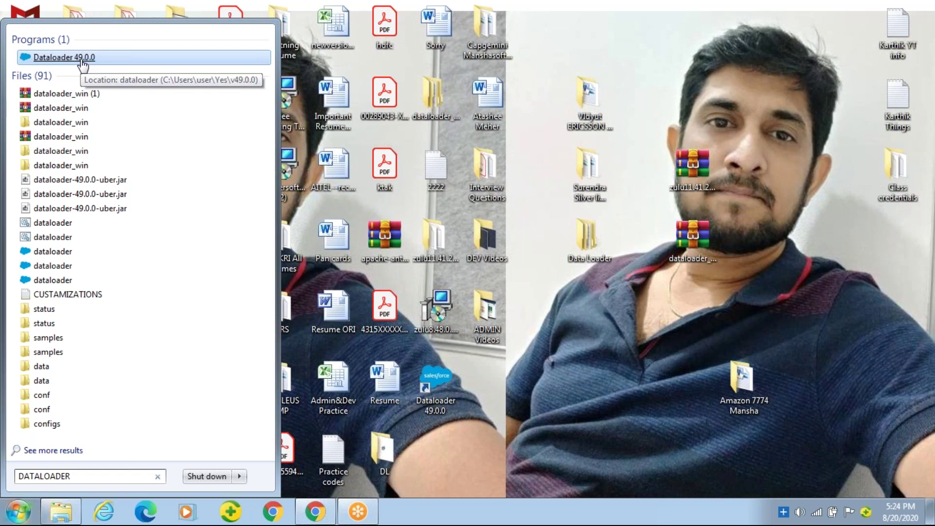
left_click(63, 58)
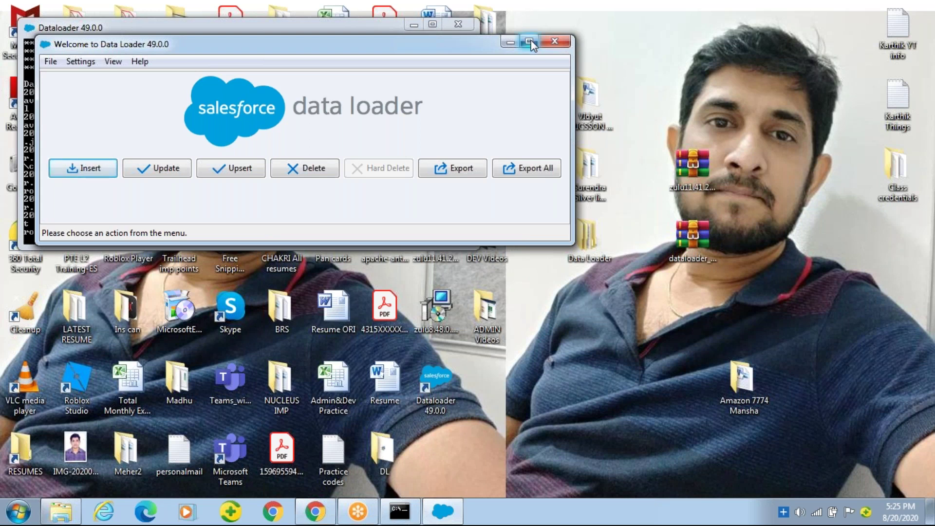
Minimize the Data Loader console log window and maximize the Data Loader welcome window
left_click(767, 325)
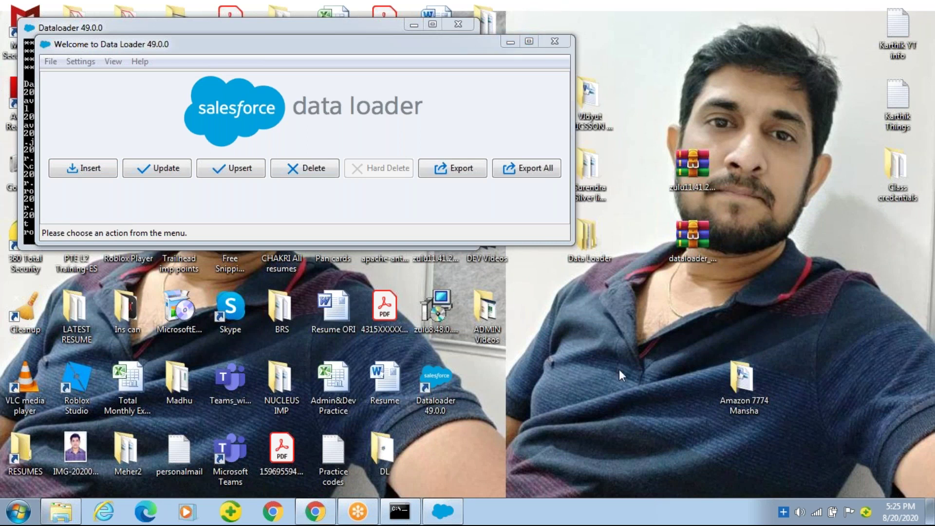
left_click(408, 521)
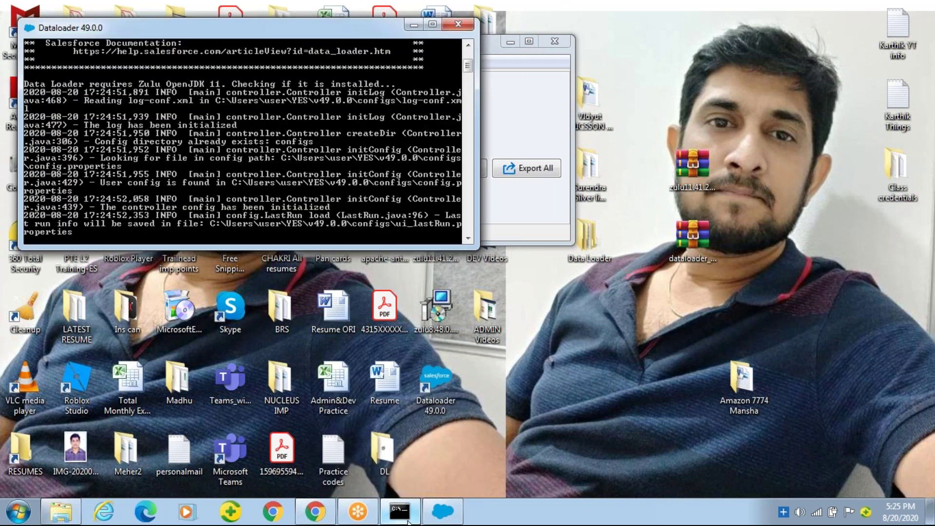
left_click(408, 521)
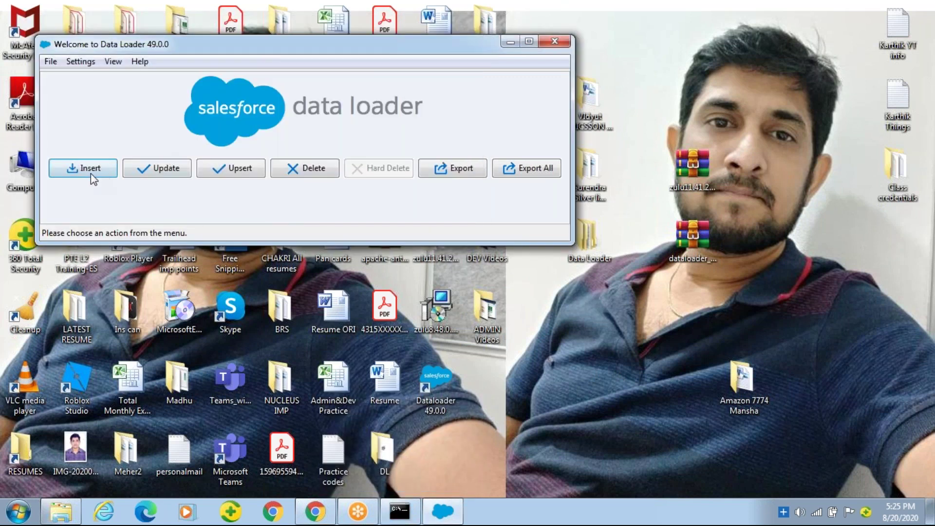
left_click(529, 41)
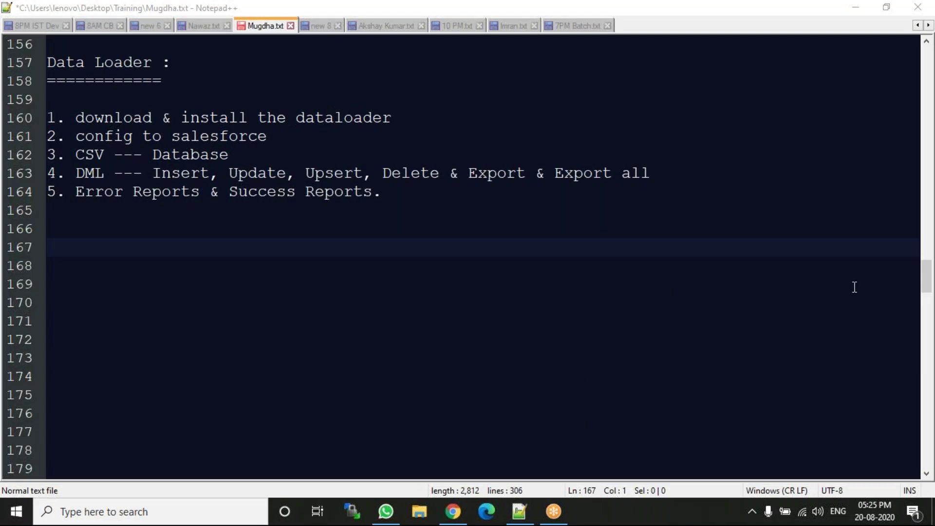
Bookmark the Data Loader line 147 and Record Types line 151 in the Notepad++ notes
left_click_drag(927, 276, 927, 256)
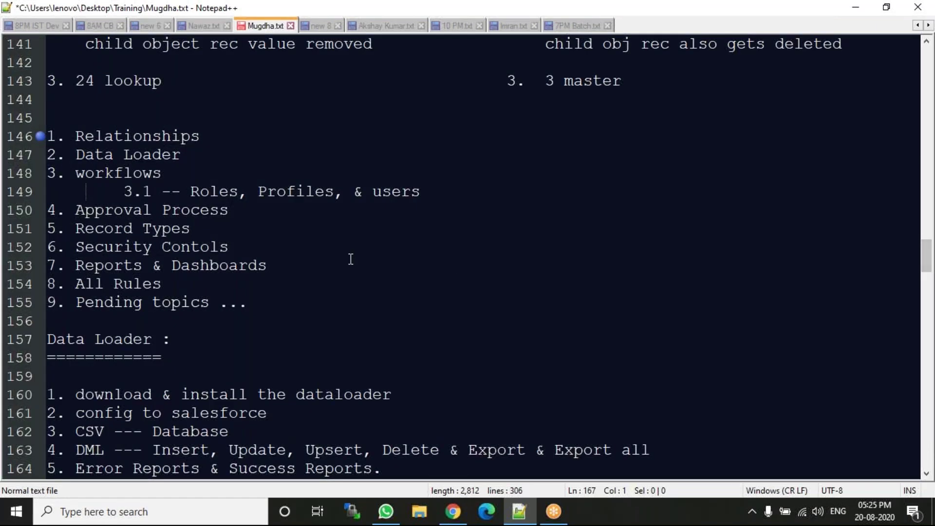
left_click(37, 155)
left_click(31, 231)
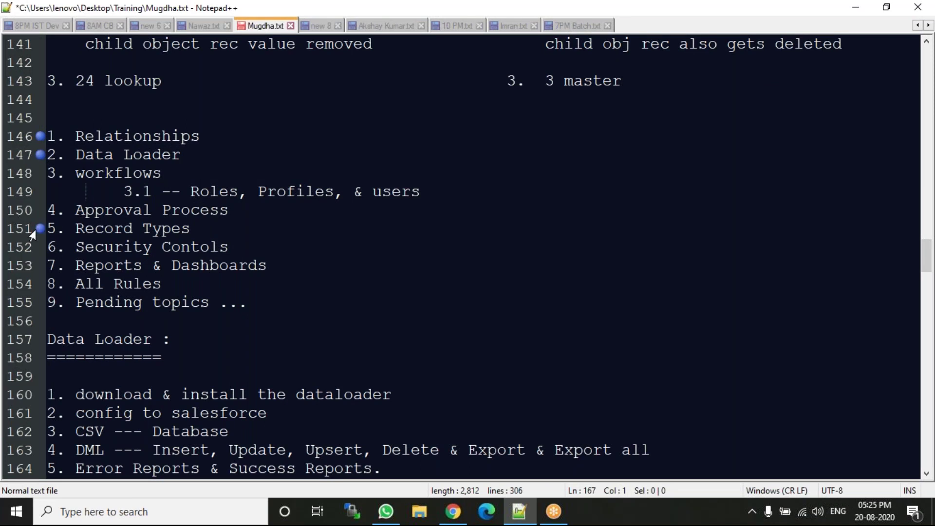
double_click(105, 228)
double_click(151, 229)
Add a 'Record Types:' heading underlined with ============= on line 171, then return to the Salesforce login
left_click(170, 387)
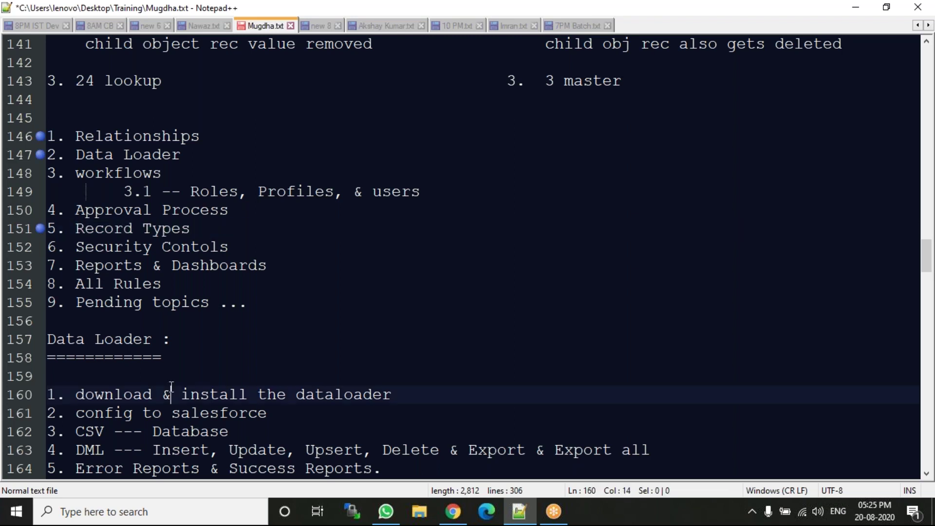
key("Down")
key("Down")
key("Down")
key("Down")
key("Down")
key("Down")
key("Down")
key("Down")
key("Down")
key("Down")
key("Down")
key("Down")
key("Down")
key("Down")
key("Down")
key("Down")
key("Down")
key("Down")
key("Down")
key("Down")
key("Down")
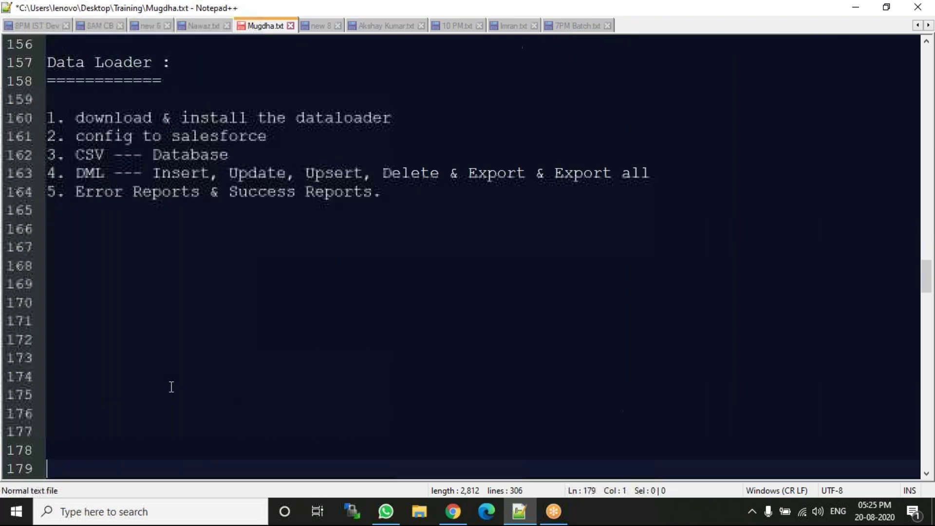
key("Up")
key("Up")
key("Up")
key("Up")
key("Up")
key("Up")
key("Up")
key("Up")
key("Up")
key("Up")
key("Up")
key("Up")
key("Up")
key("Up")
key("Up")
key("Up")
key("Up")
key("Up")
key("Up")
key("Up")
key("Up")
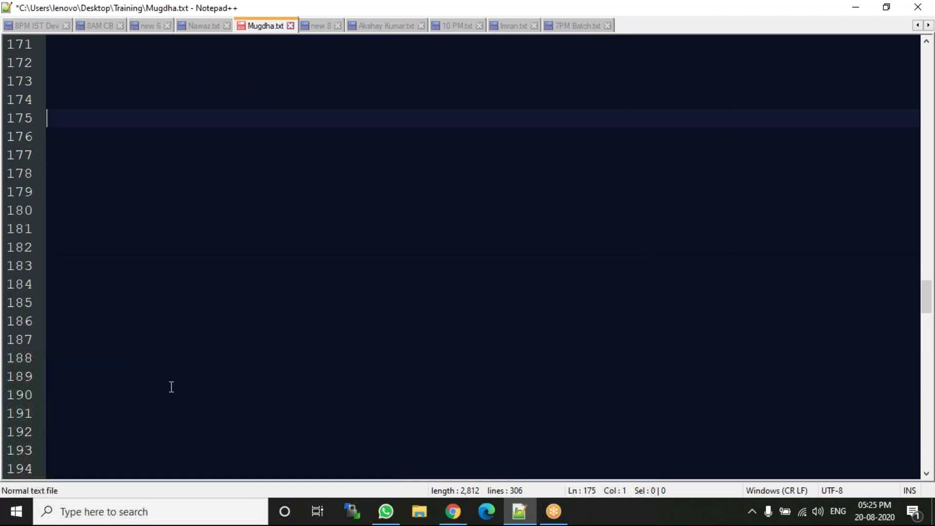
type("e")
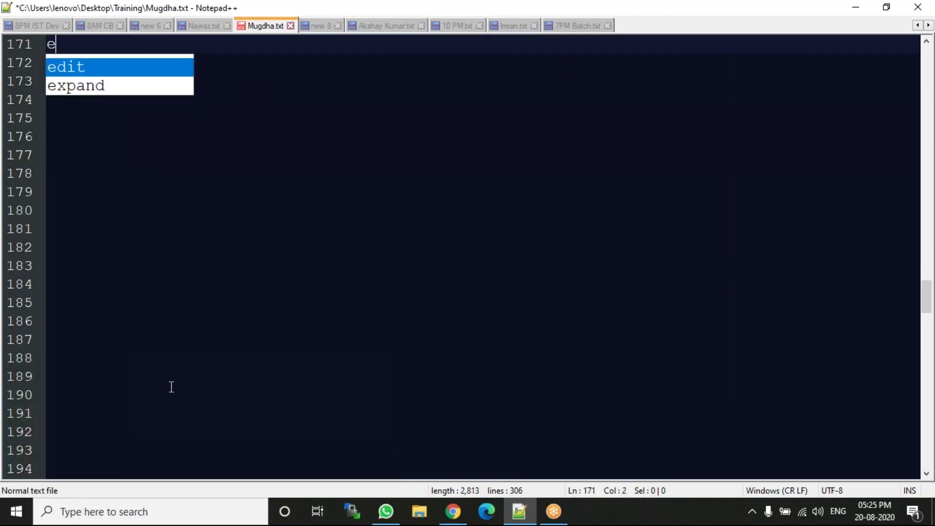
key("BackSpace")
type("Re")
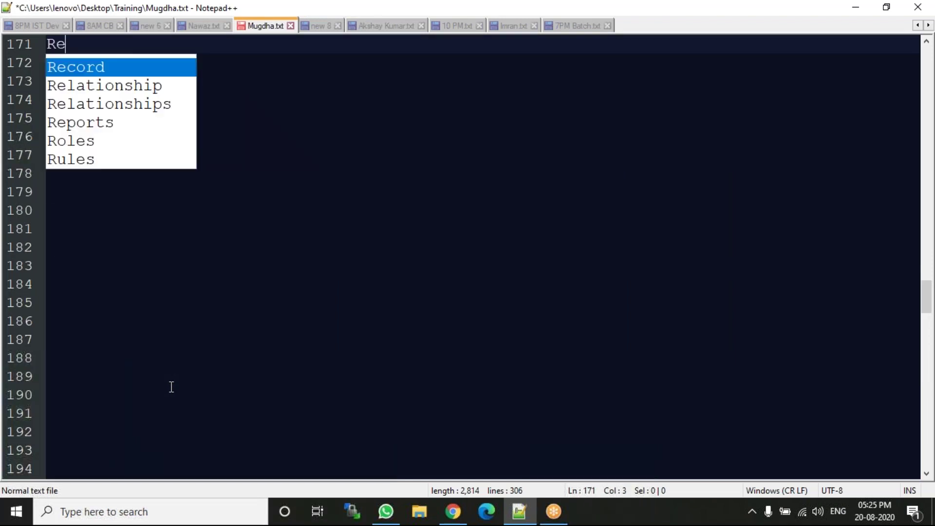
key("Return")
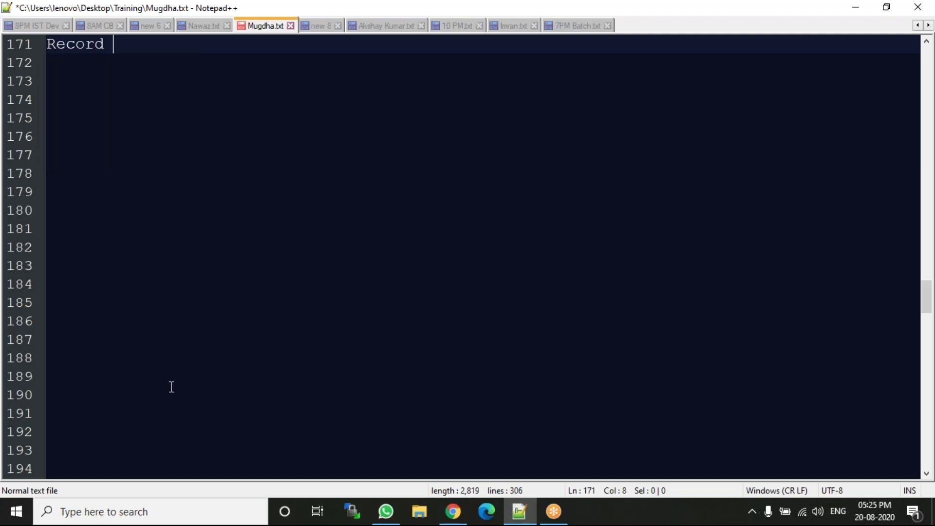
type("Type")
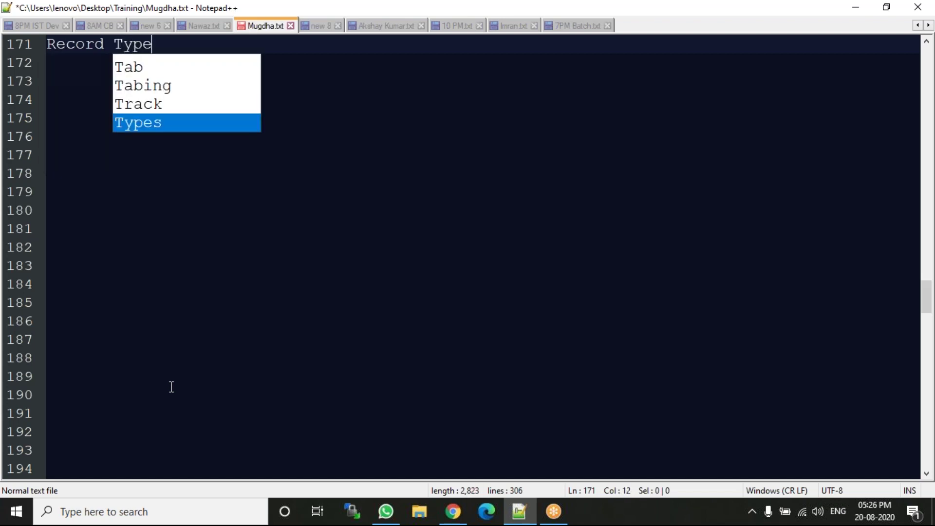
type("s:")
key("Return")
type("=============")
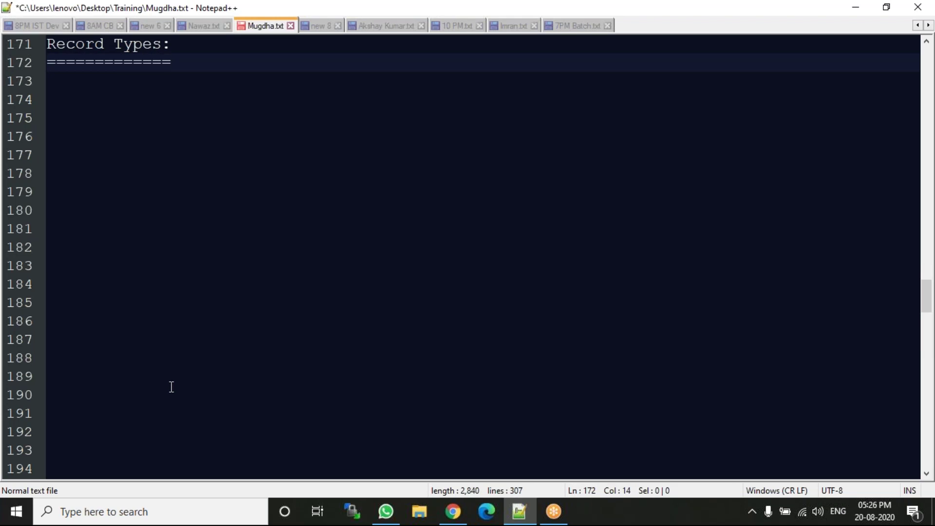
key("Return")
key("Return")
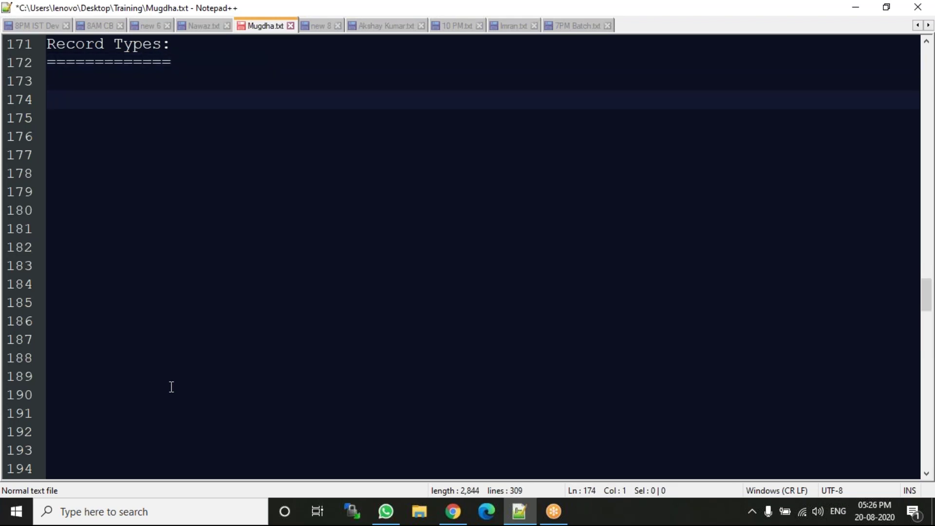
left_click(453, 511)
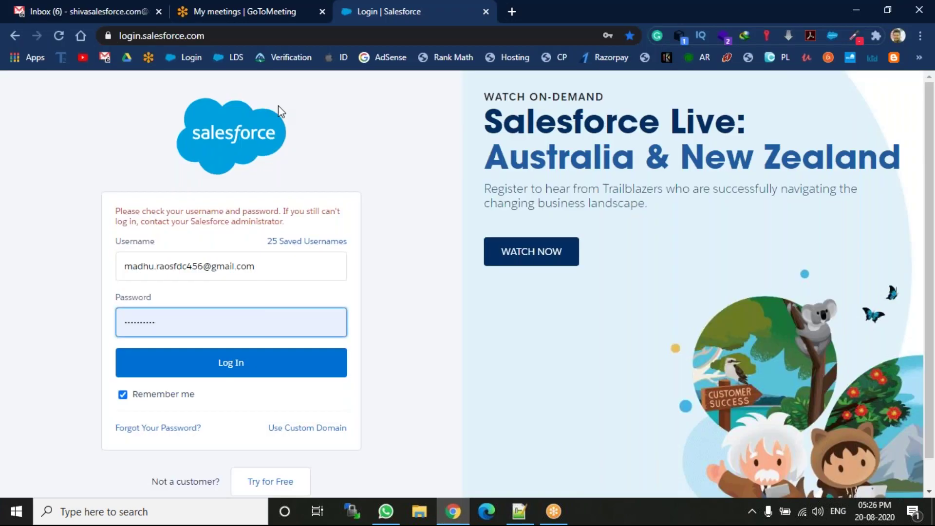
Log in to the Salesforce org and expand the app menu from the Classic home page
left_click(233, 366)
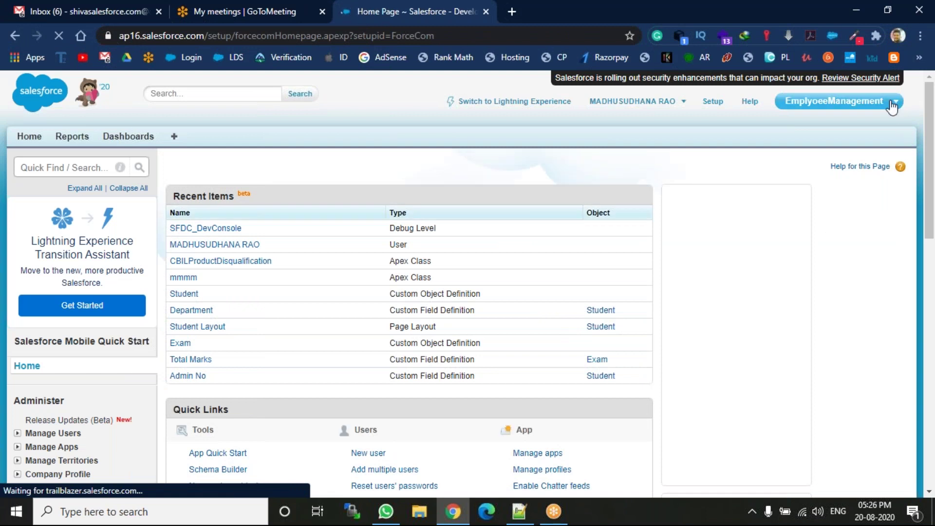
left_click(892, 105)
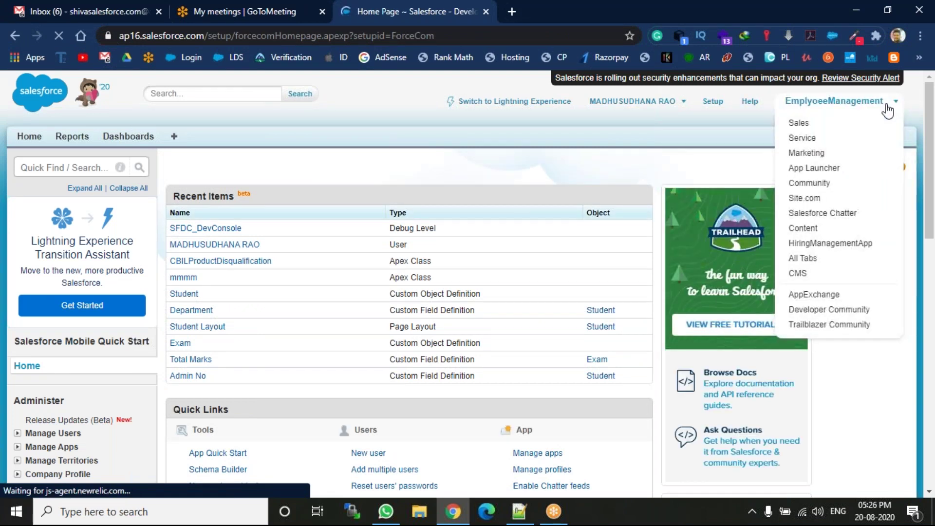
Switch to the CMS app, go to the Students tab, and start a new Student record
left_click(810, 274)
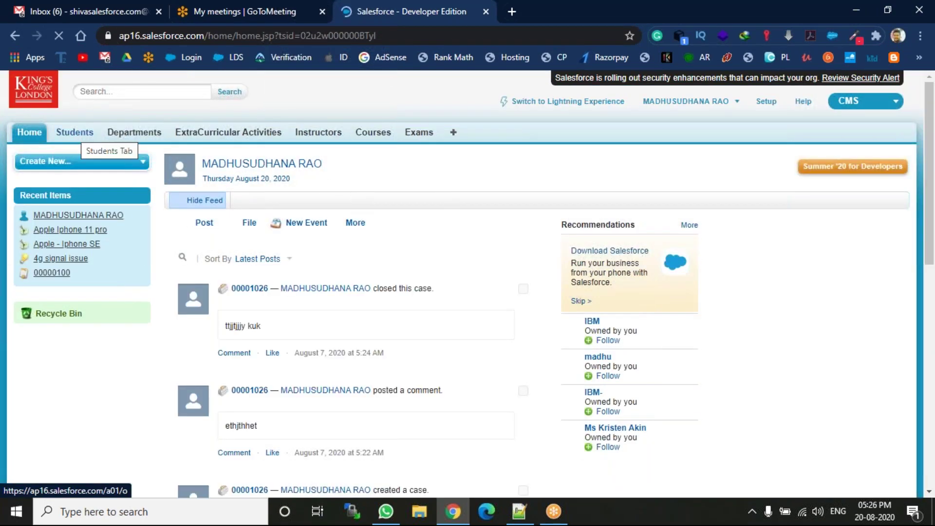
left_click(75, 132)
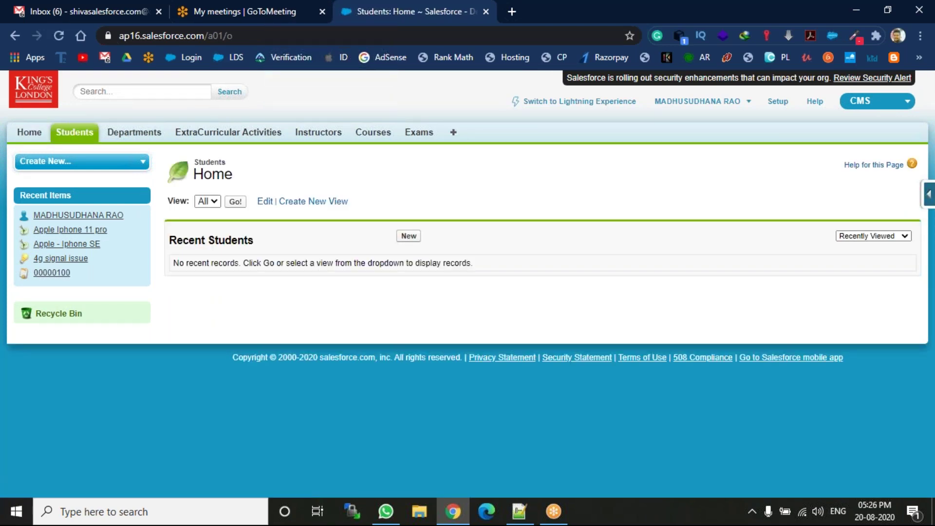
left_click(416, 237)
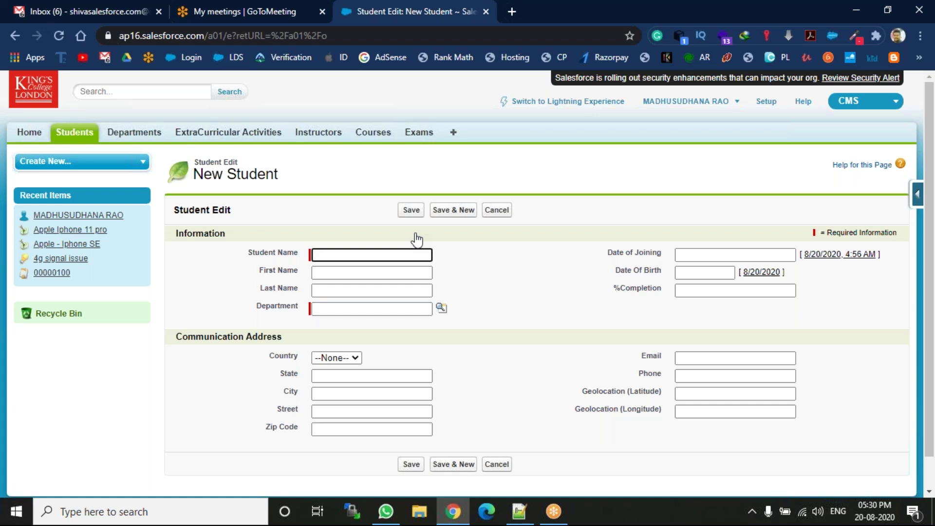
Switch from the New Student form to the Mugdha.txt notes in Notepad++
left_click(519, 511)
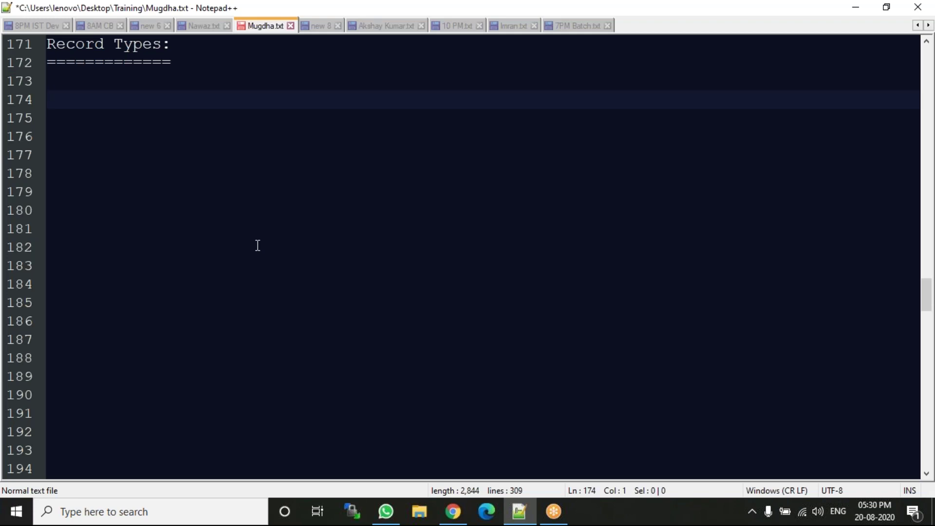
Type the list '1. fields ..', '2. pagelayout', '3. record types' under the Record Types heading
type("1. n")
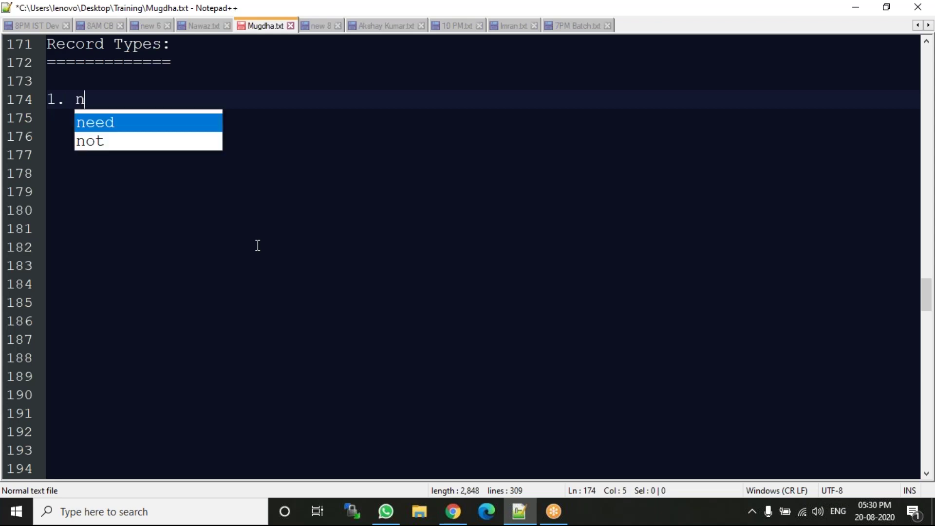
key("BackSpace")
type("fi")
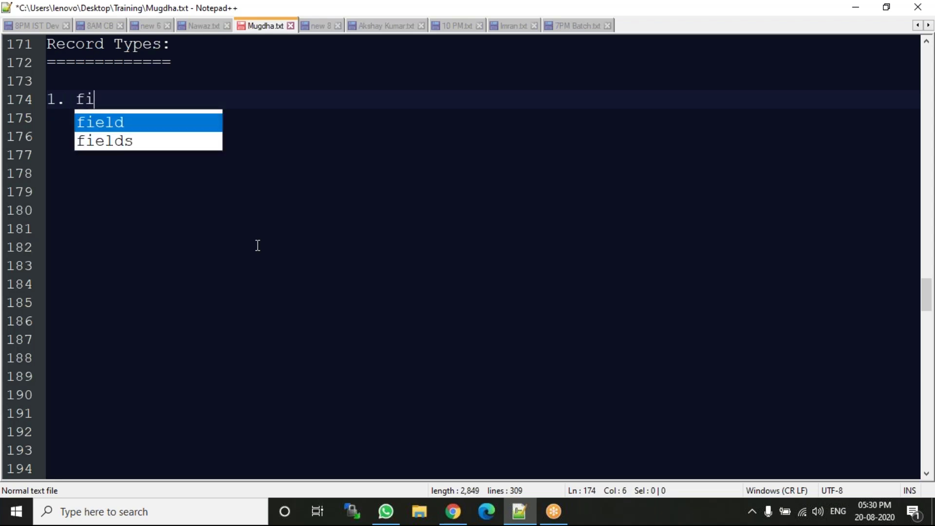
type("le")
key("BackSpace")
key("BackSpace")
type("elds ")
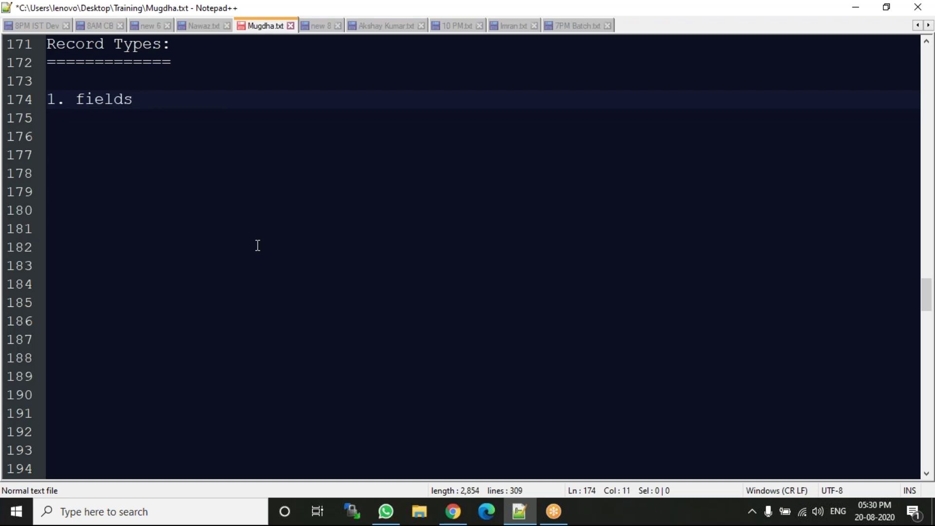
type("..")
key("Return")
type("2. ")
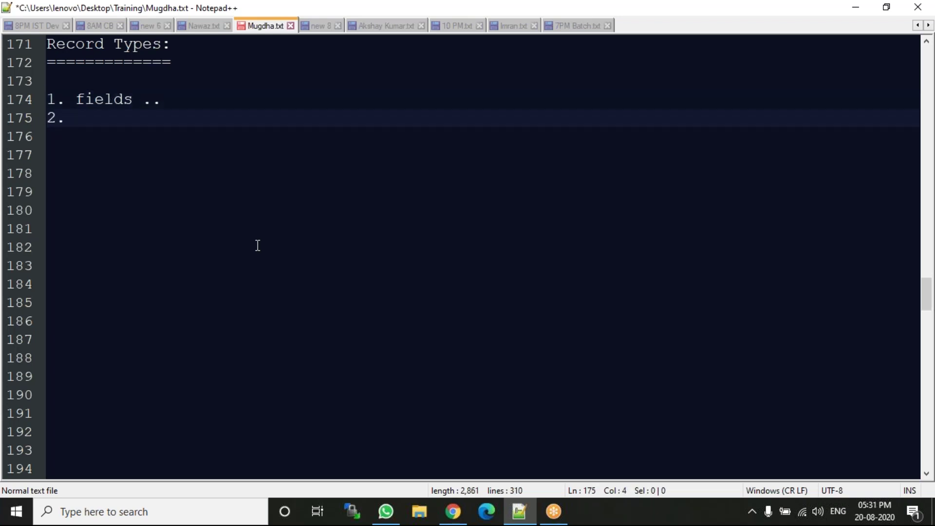
type("p")
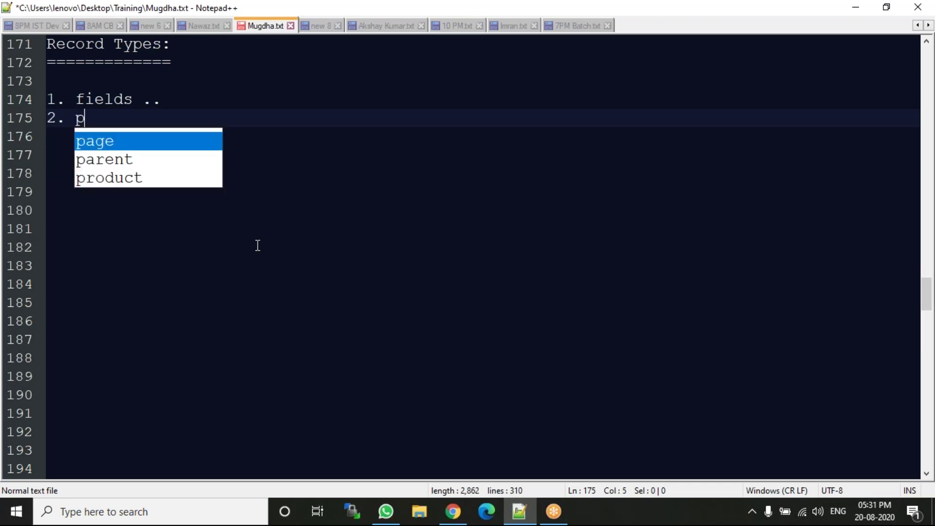
type("agelayout")
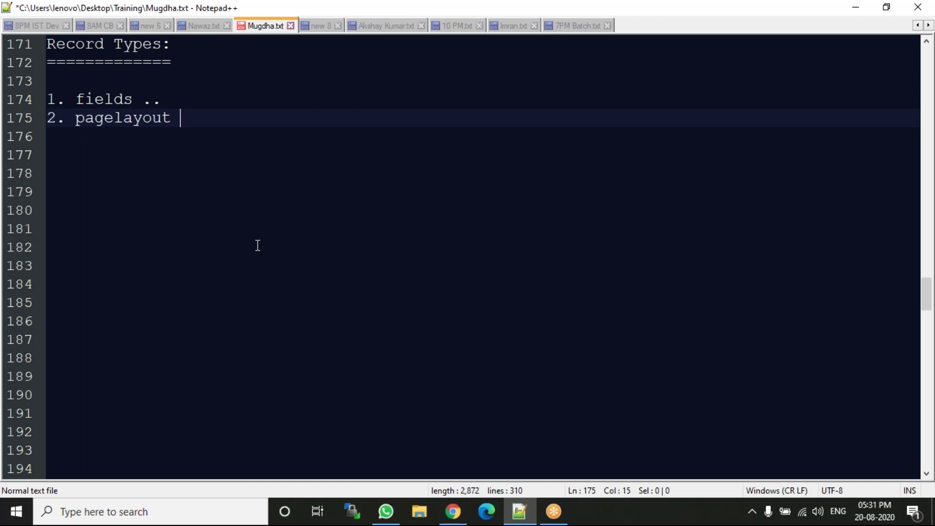
key("Return")
type("3.")
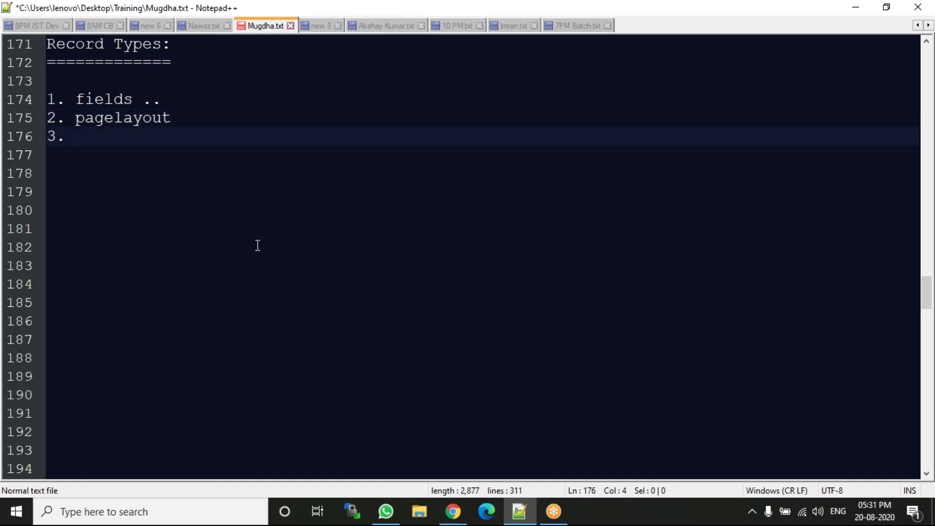
type("cord types")
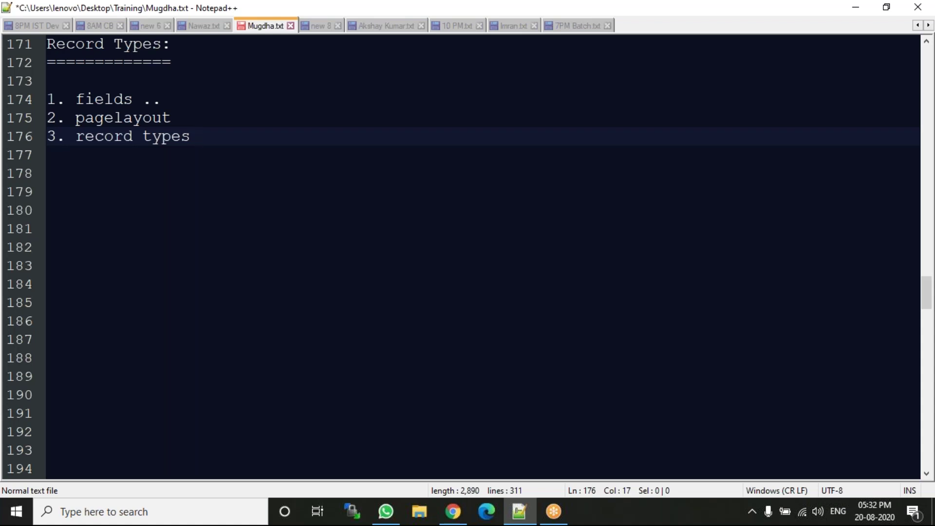
key("Return")
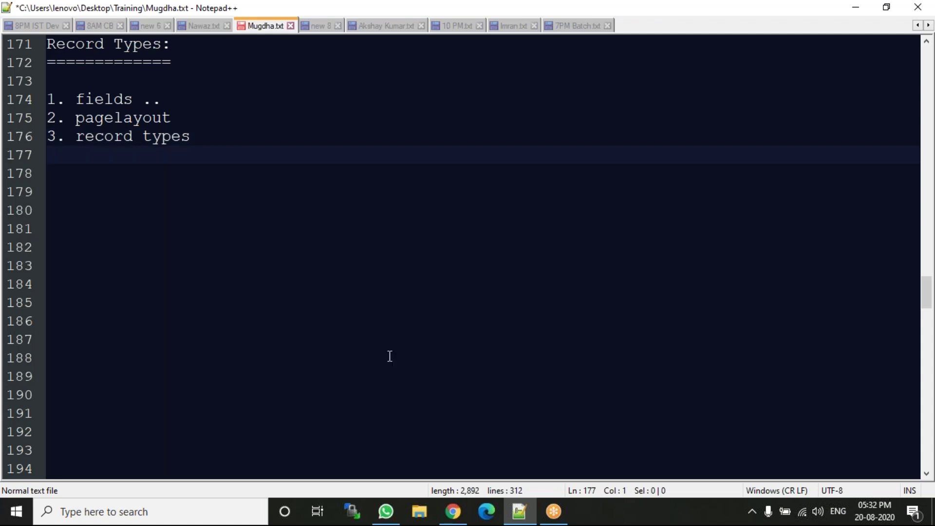
Return to the Salesforce New Student form and bring up the Student quick-access menu
left_click(453, 511)
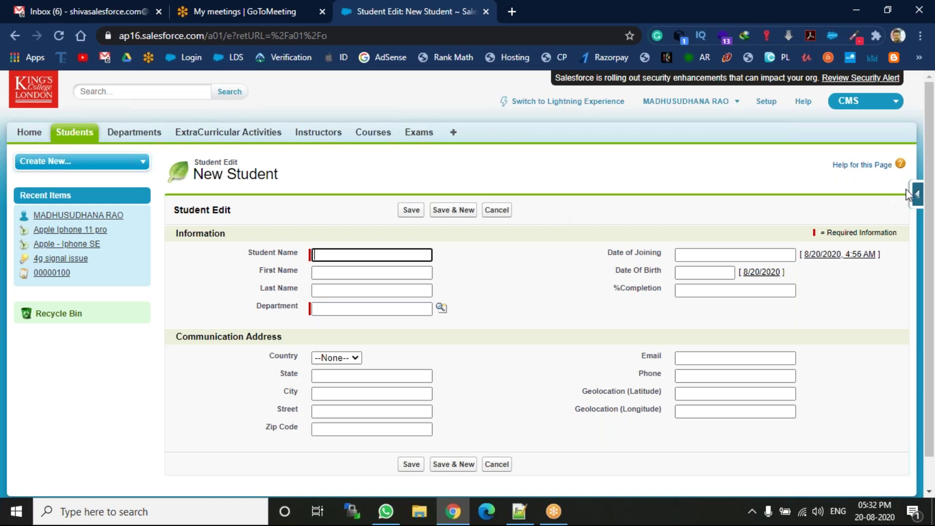
left_click(917, 195)
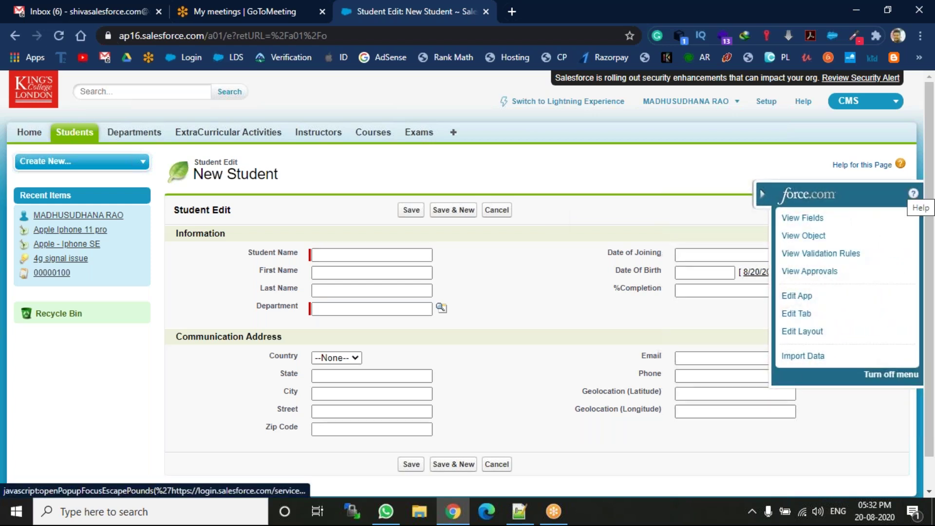
Create Student Text field 'Previous College Name', length 16, visible to all profiles, then Save & New
left_click(906, 219)
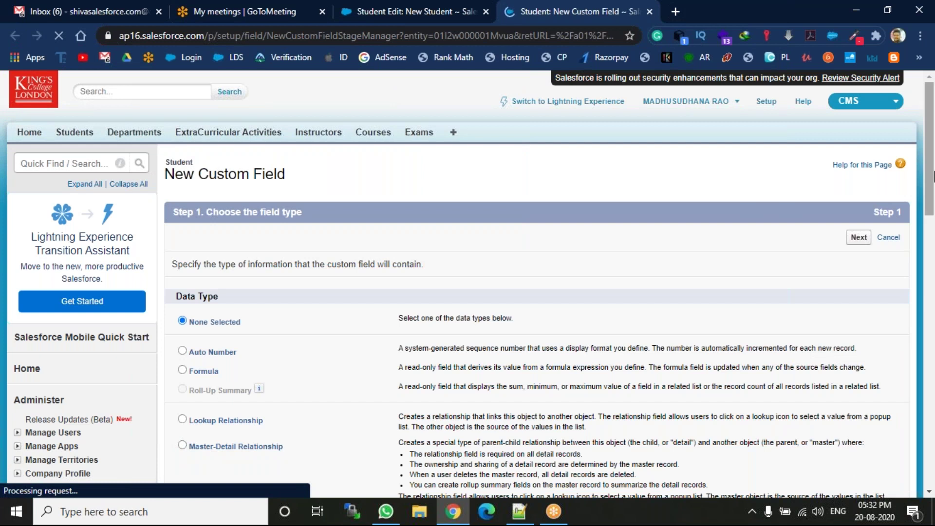
scroll(507, 298, "down", 10)
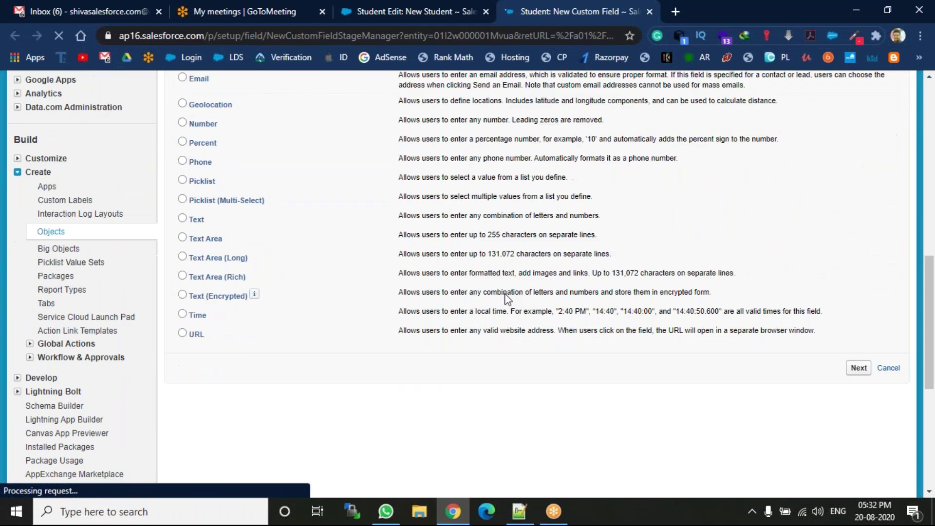
left_click(183, 218)
left_click(854, 369)
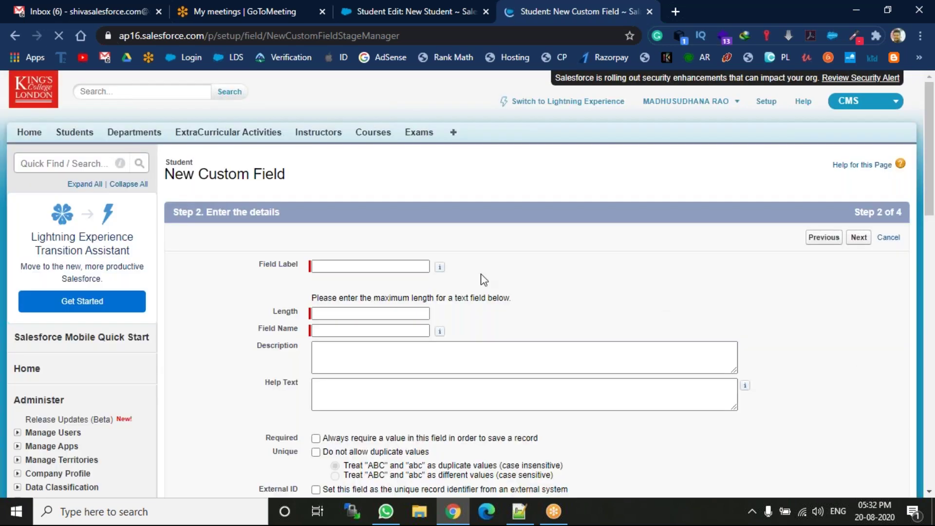
left_click(419, 264)
left_click(380, 316)
left_click(390, 313)
left_click(379, 342)
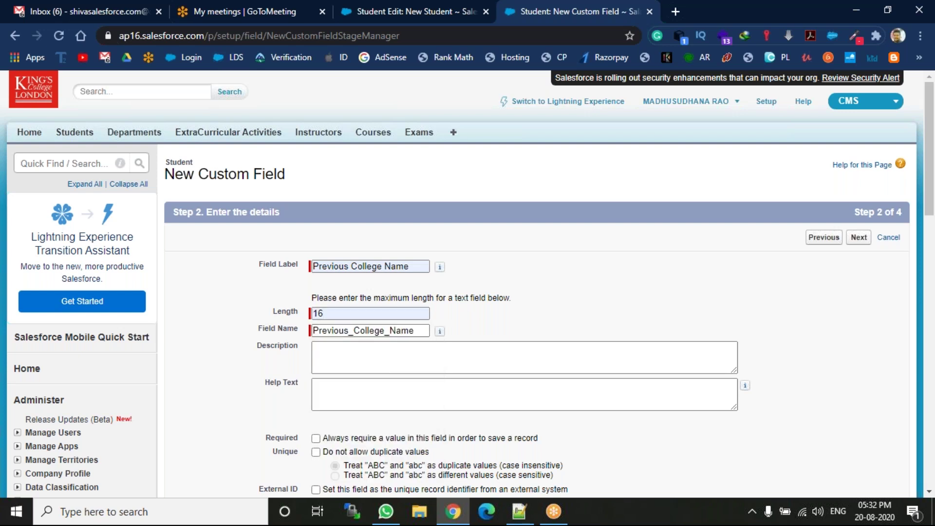
left_click(853, 241)
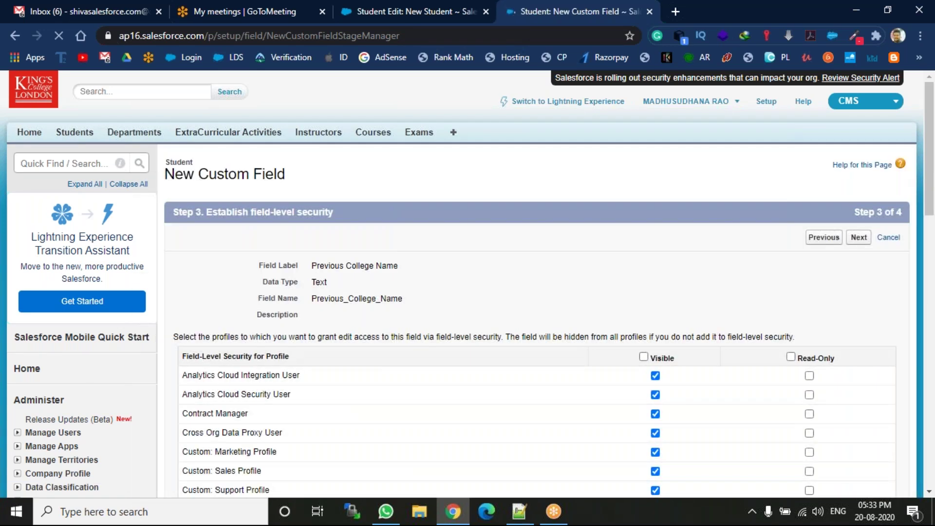
left_click(643, 357)
left_click(858, 237)
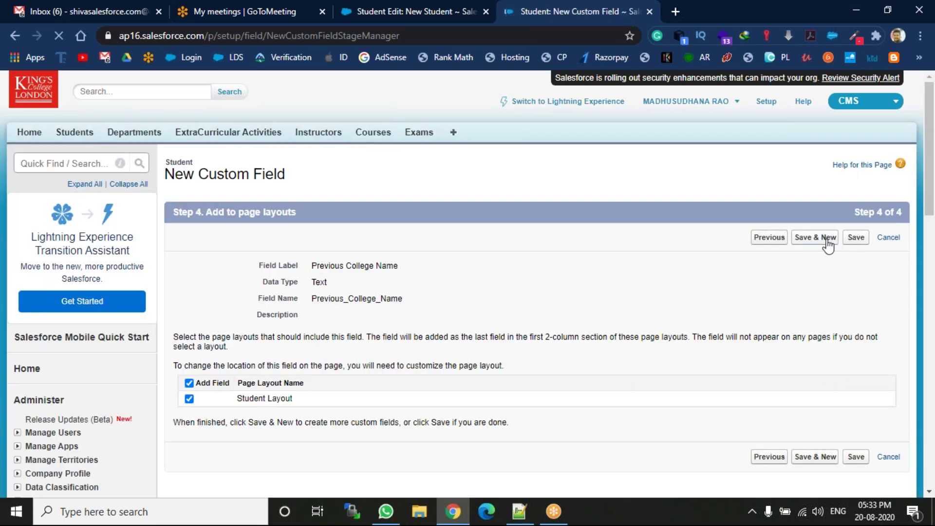
left_click(827, 240)
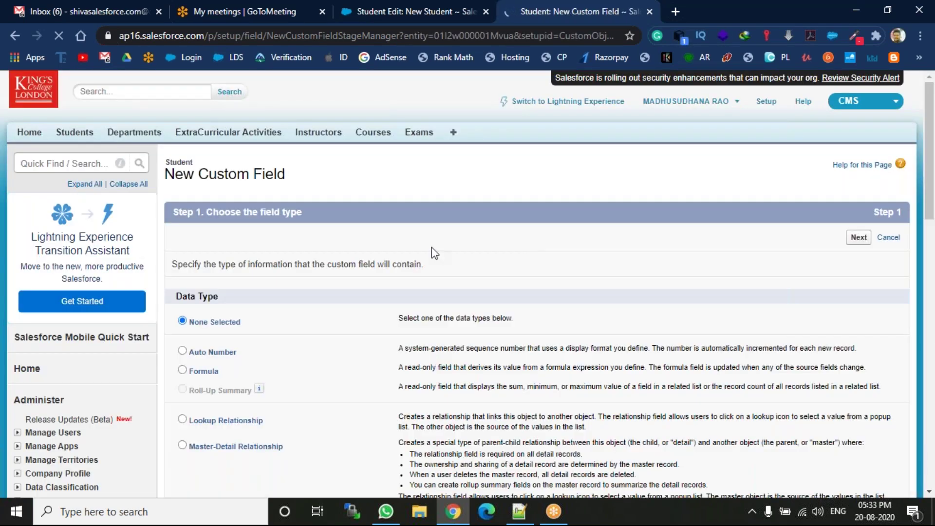
Make the next field Text, labelled 'Previous College Location' with length 16
left_click_drag(934, 169, 934, 300)
left_click(182, 368)
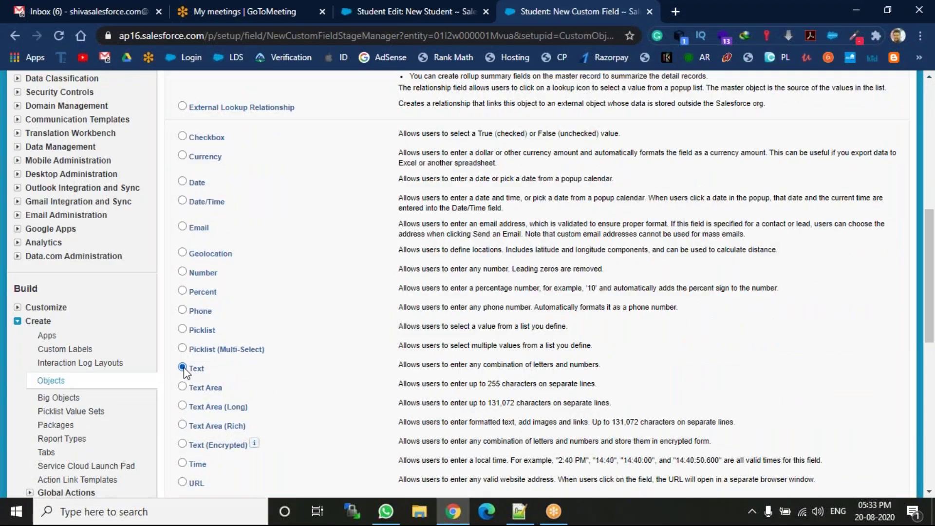
left_click_drag(934, 264, 933, 336)
left_click(858, 290)
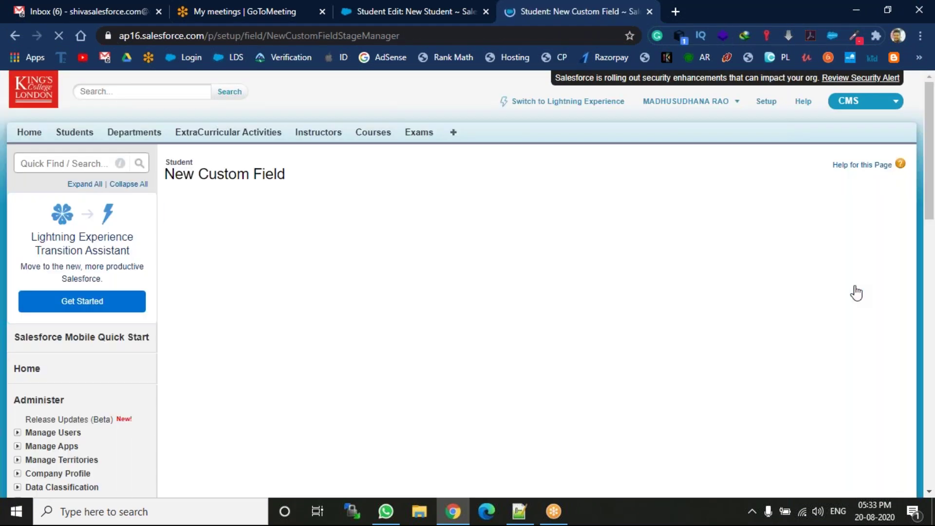
left_click(399, 264)
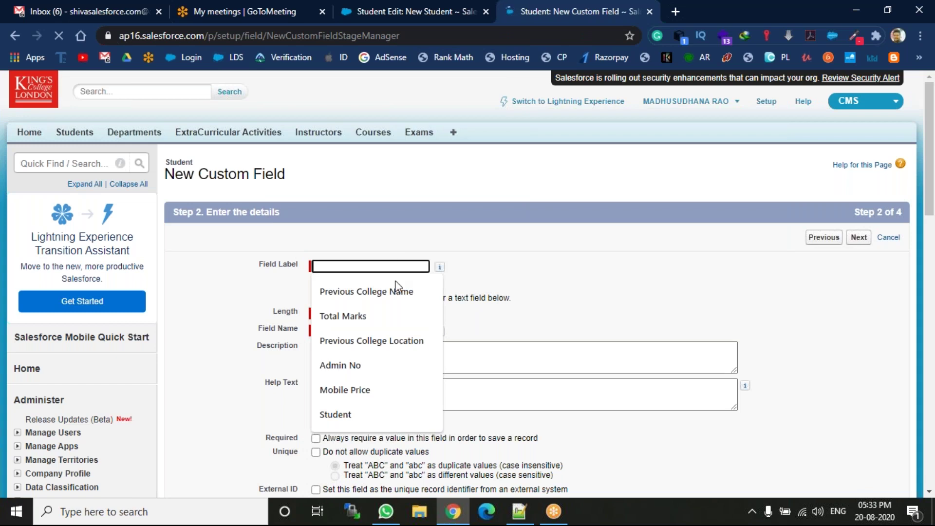
left_click(401, 338)
left_click(387, 313)
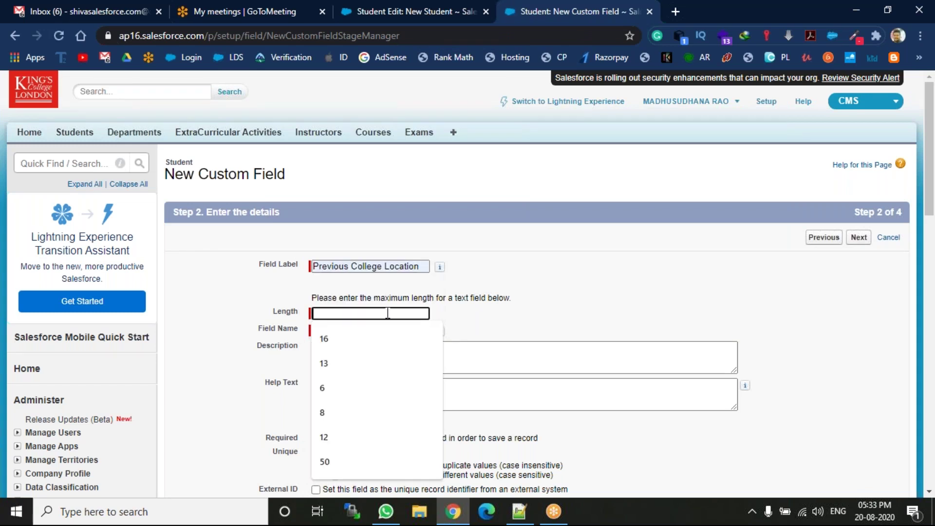
left_click(336, 339)
Make Previous College Location visible to all profiles, keep it on the layout, and save
left_click(859, 237)
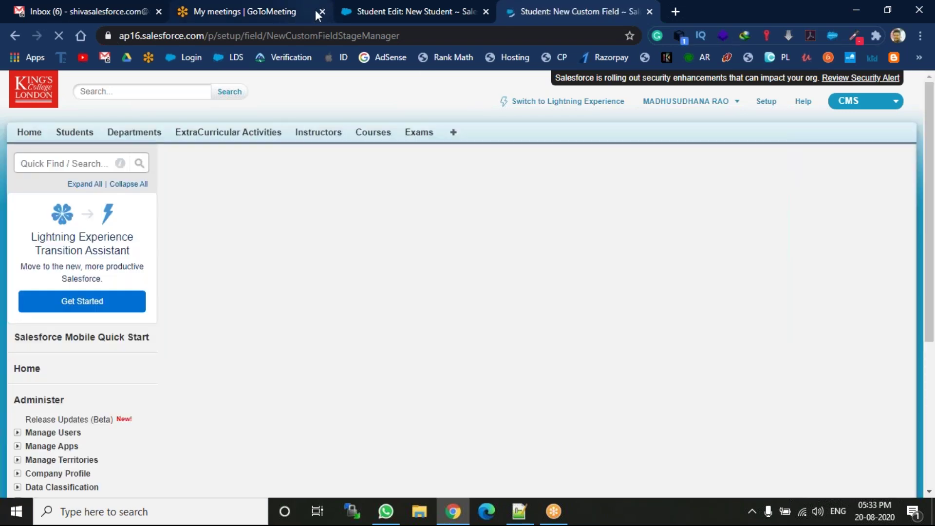
left_click(322, 11)
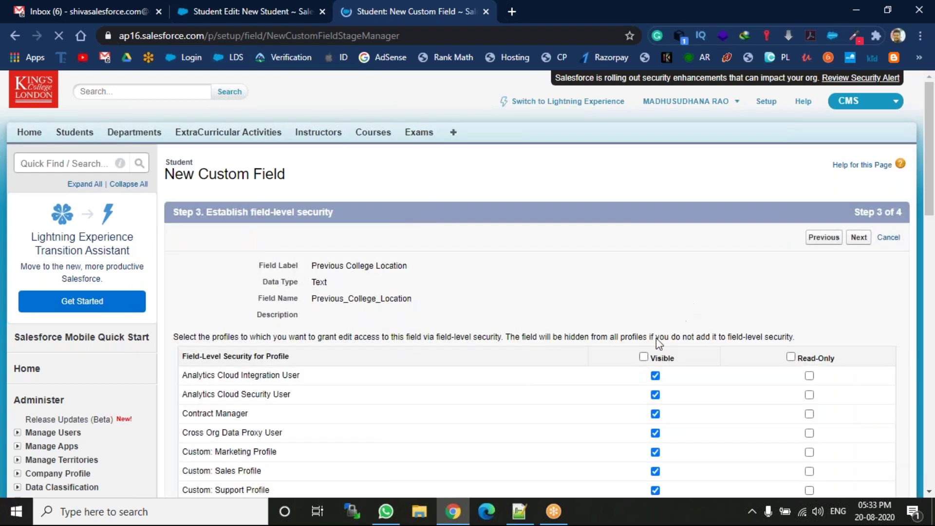
left_click(643, 356)
left_click(863, 243)
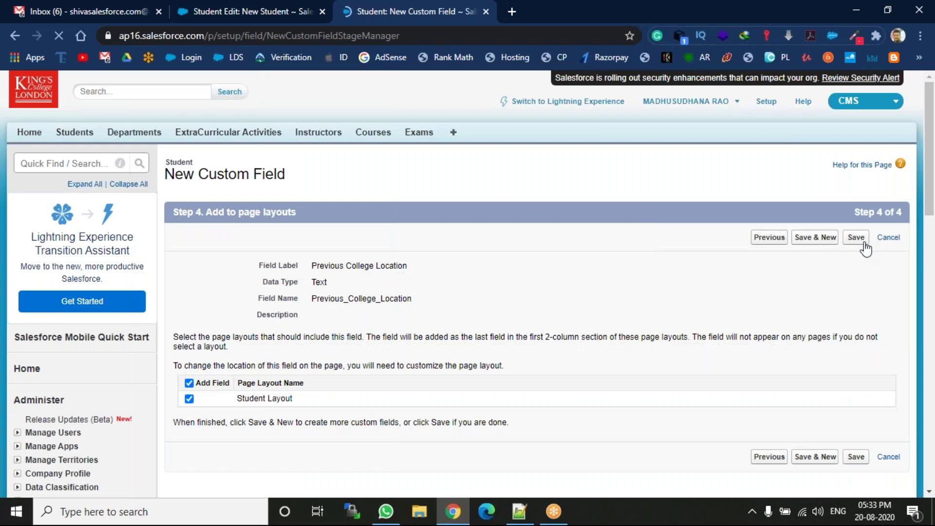
left_click(855, 238)
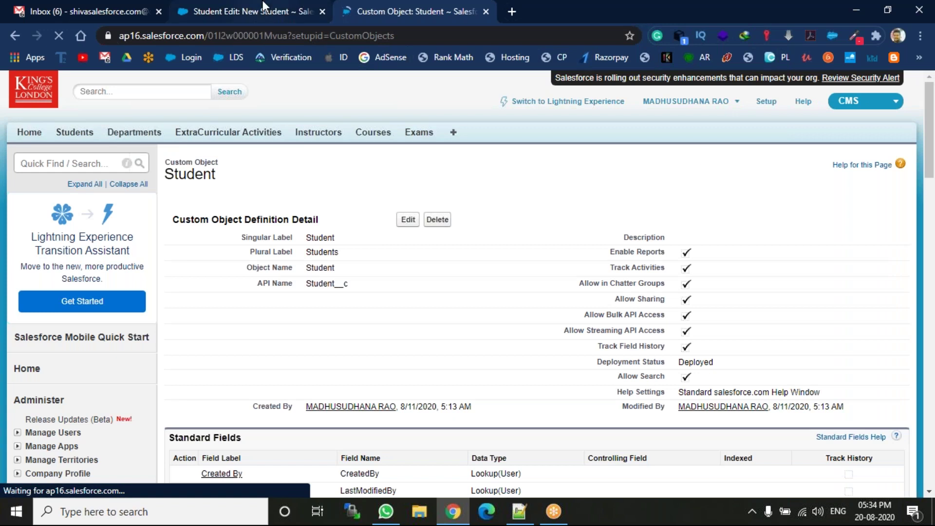
Reload the New Student form so both Previous College fields appear, then open Student shortcuts
left_click(262, 6)
left_click(60, 40)
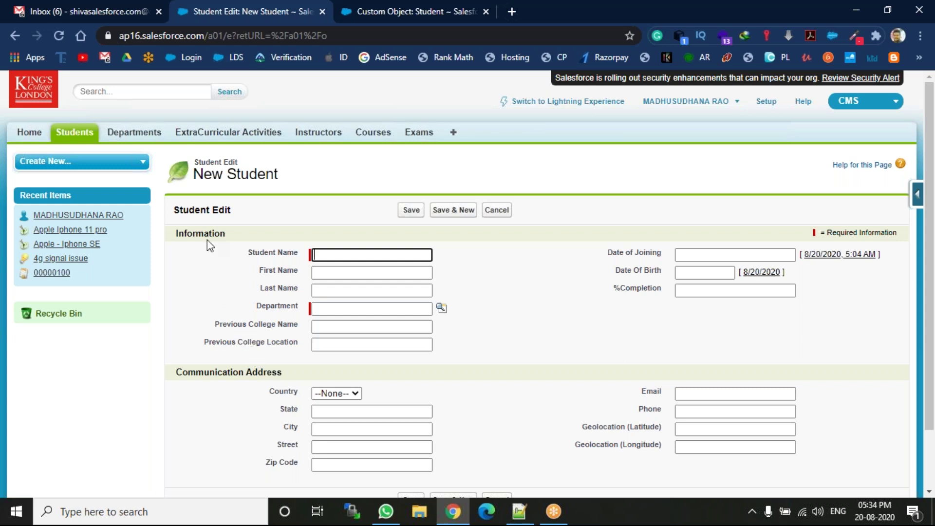
left_click(519, 511)
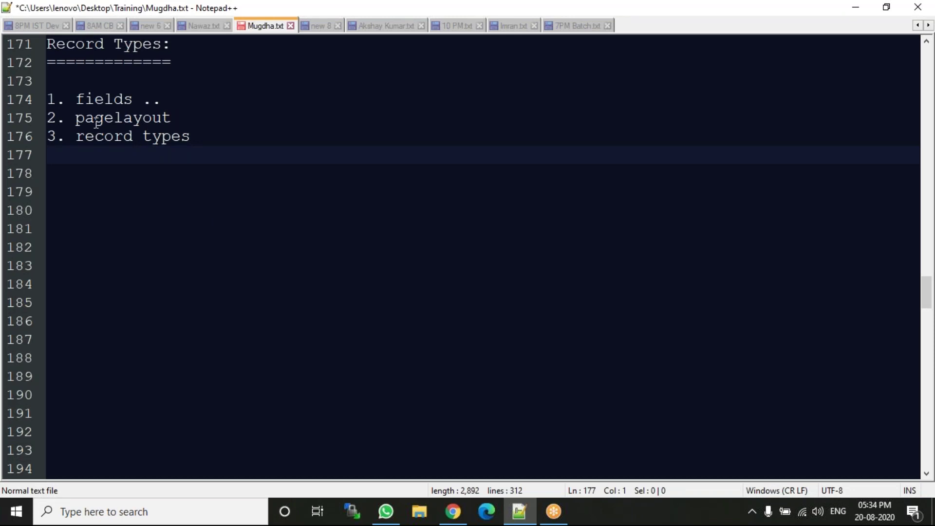
left_click(452, 512)
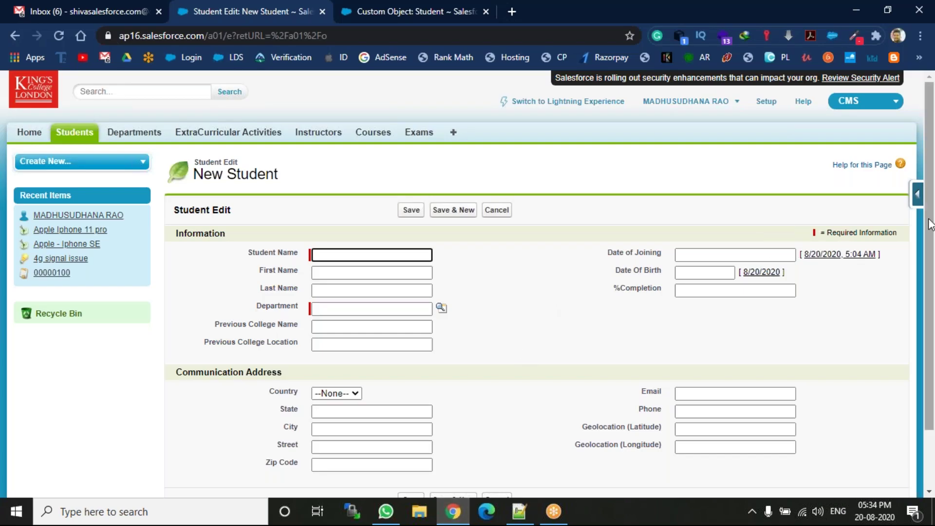
left_click(917, 195)
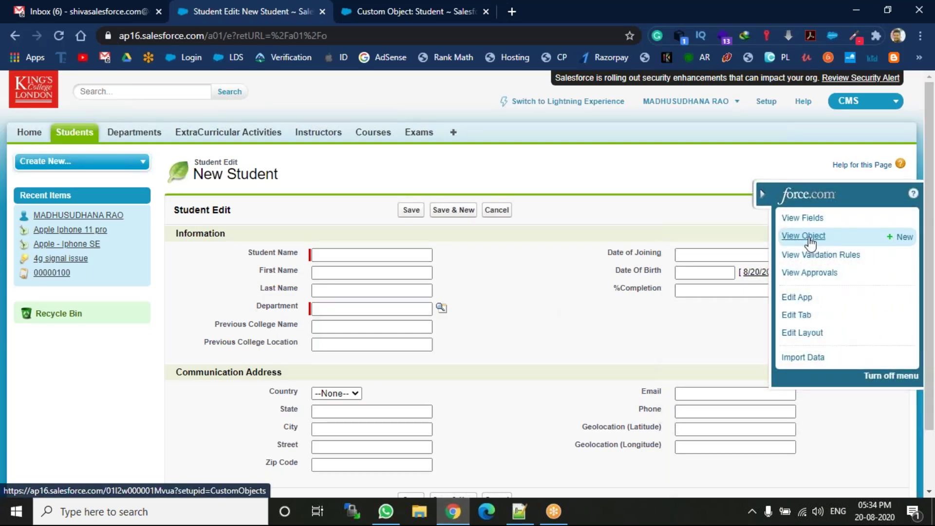
Clone Student Layout into a new page layout named 'New Student'
left_click(808, 238)
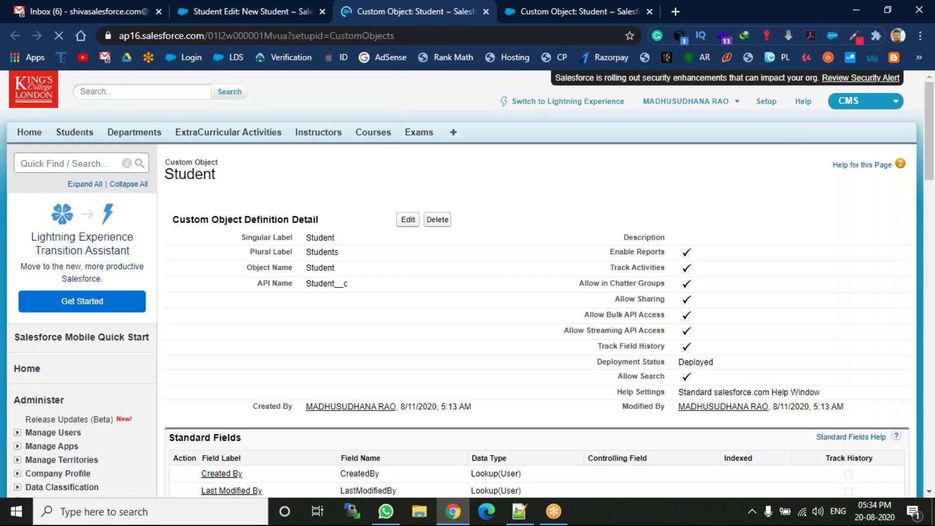
left_click_drag(930, 161, 930, 335)
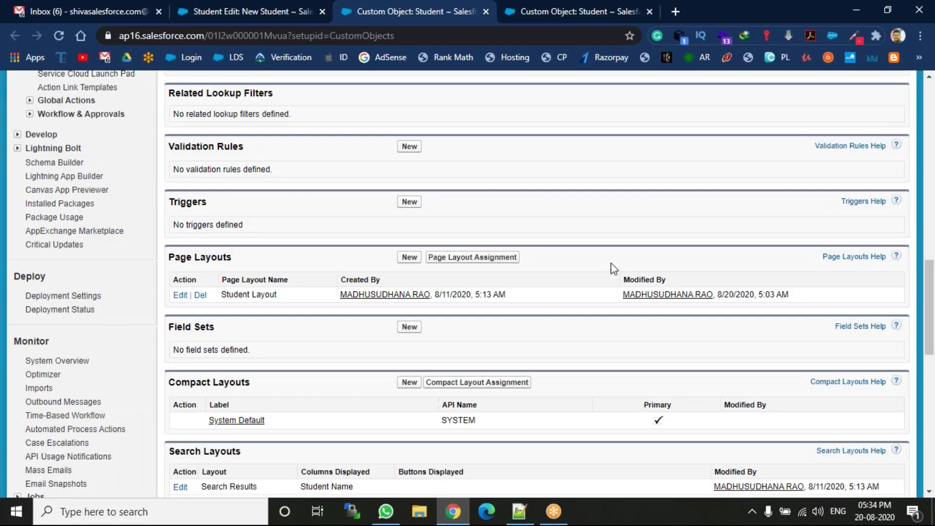
left_click(409, 262)
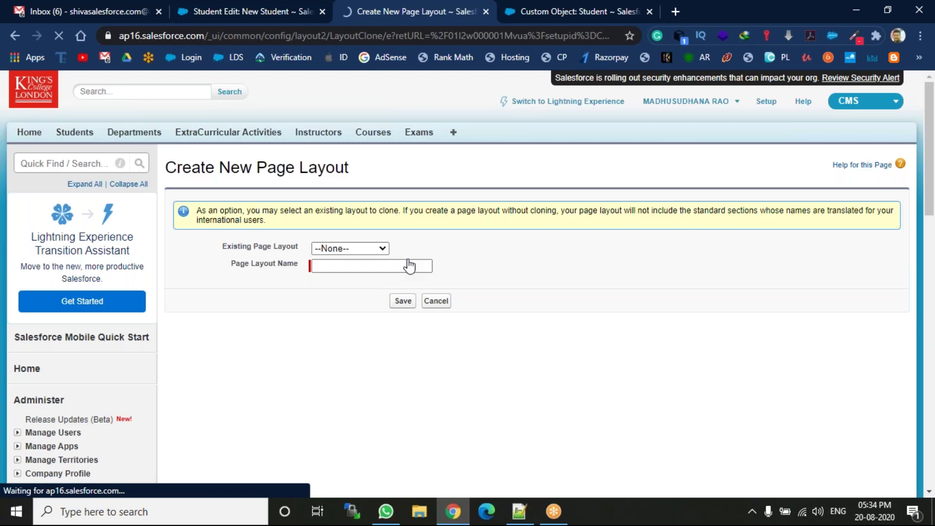
left_click(377, 249)
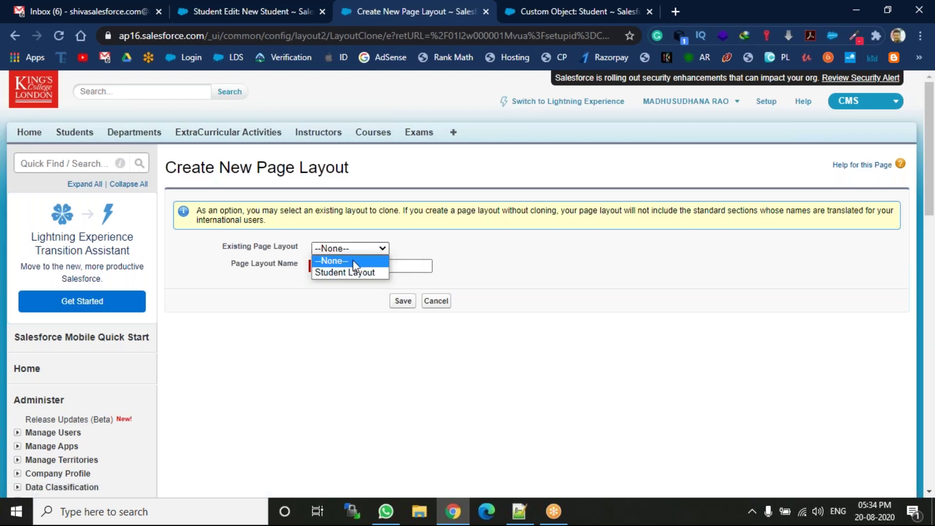
left_click(341, 267)
left_click(341, 266)
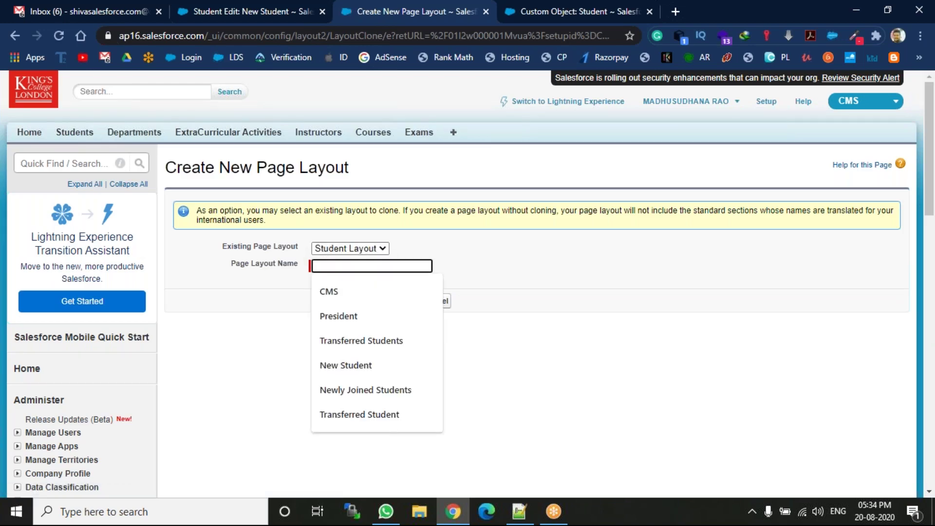
left_click(354, 370)
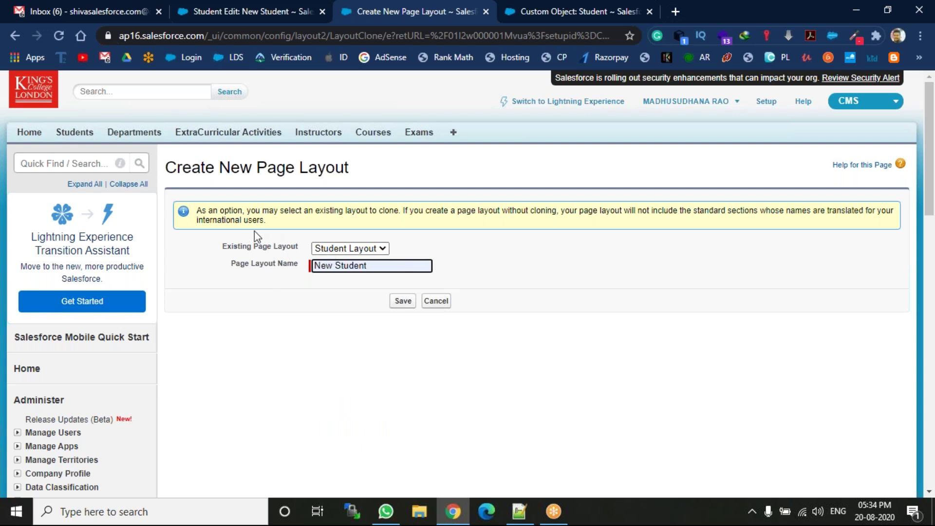
left_click(398, 301)
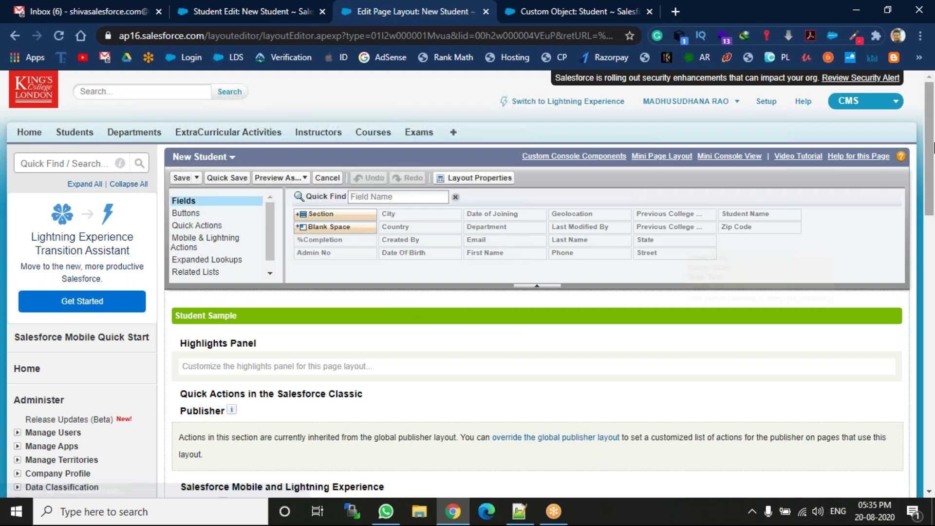
Remove Previous College Name and Previous College Location from the New Student layout and save
scroll(349, 241, "down", 9)
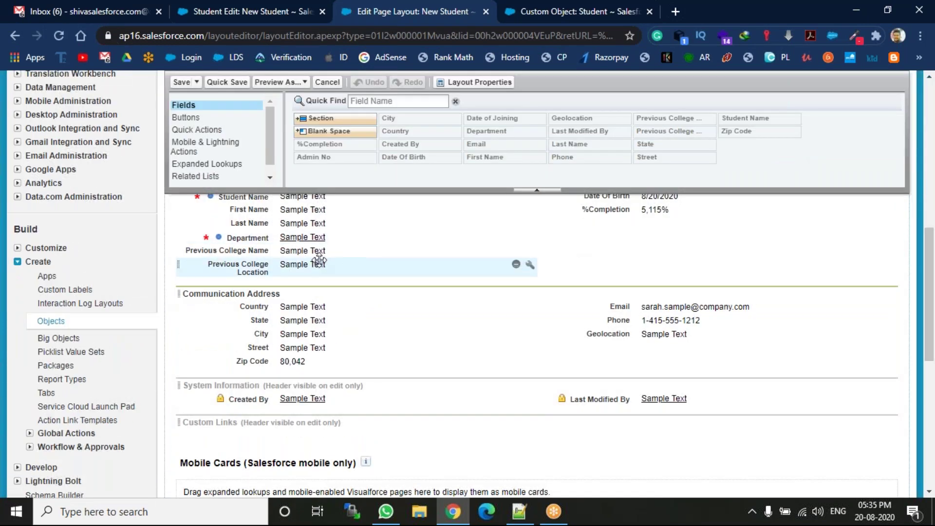
left_click(517, 251)
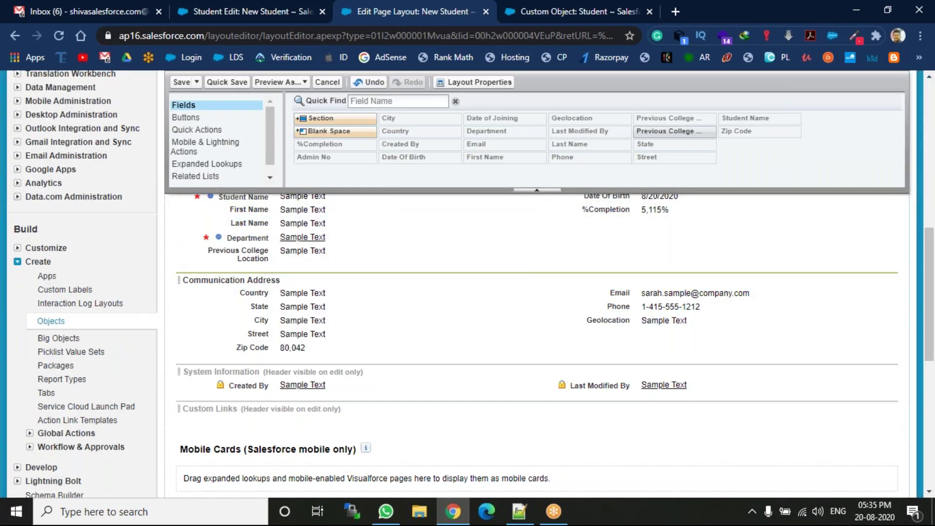
left_click_drag(288, 251, 411, 168)
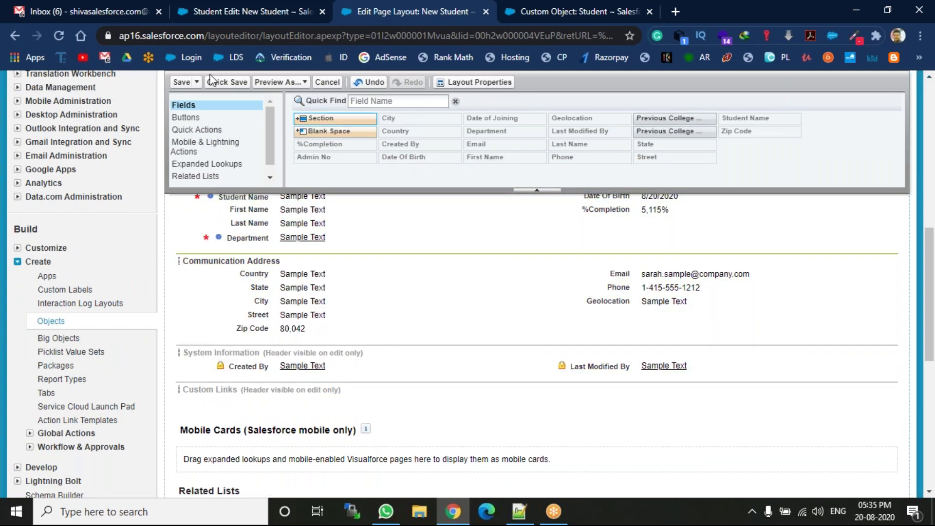
left_click(183, 83)
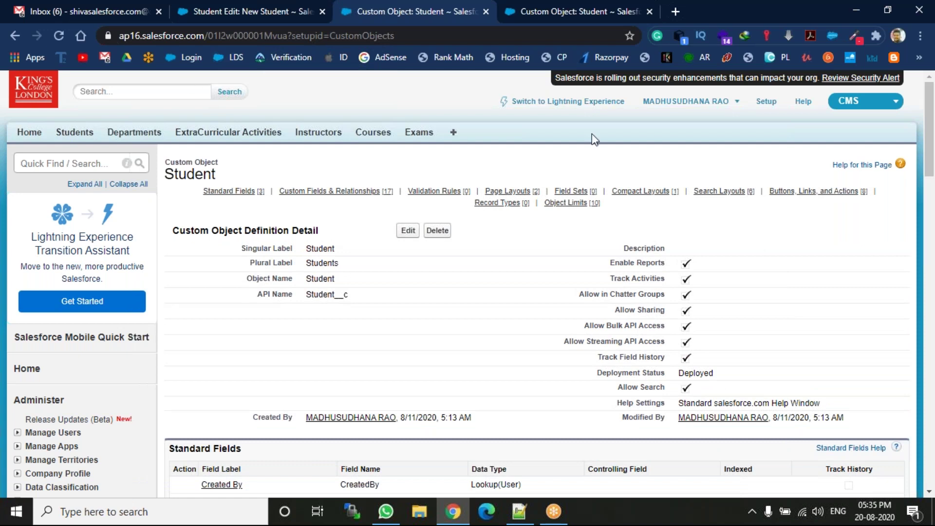
Clone Student Layout into a new page layout named 'Transferred Students' and save it
scroll(604, 131, "down", 15)
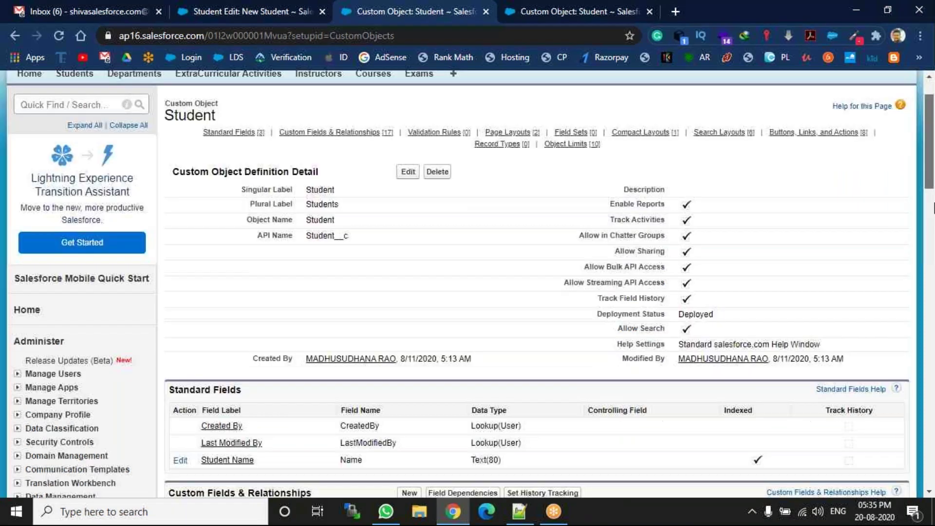
scroll(536, 282, "down", 4)
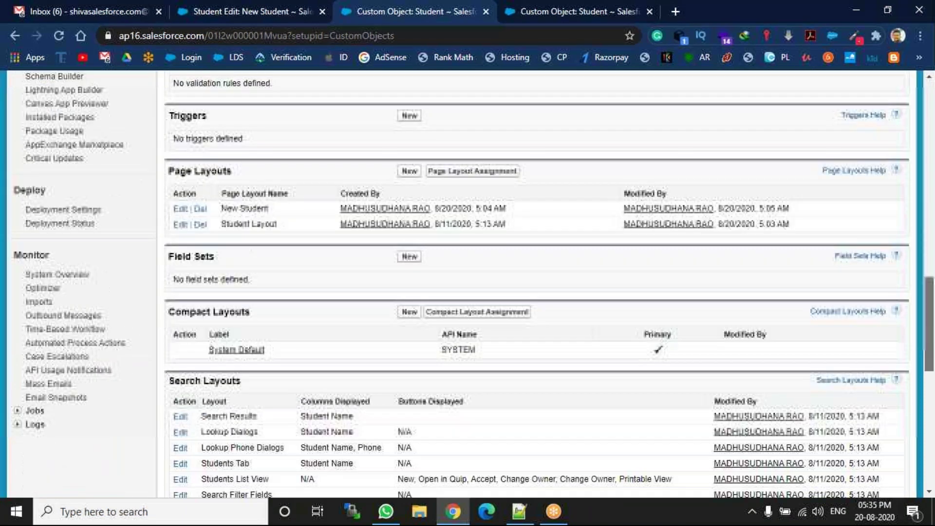
left_click(409, 173)
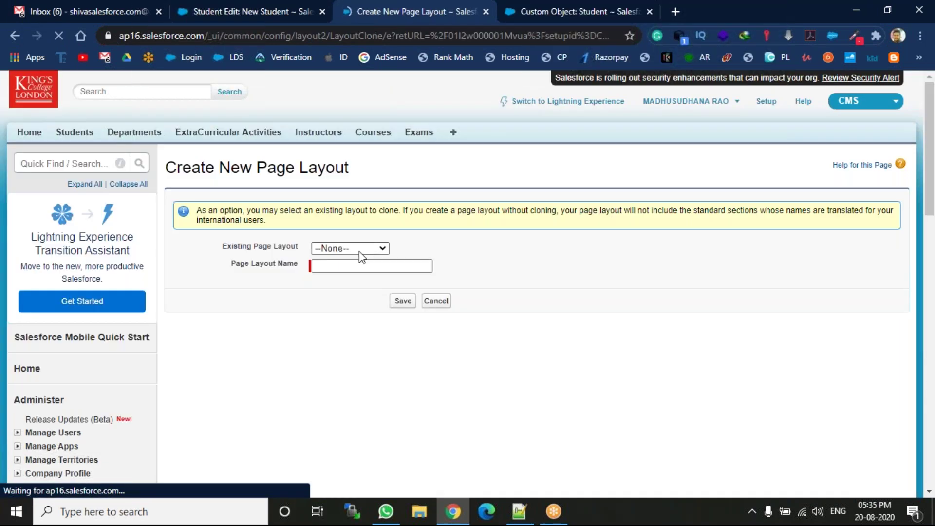
left_click(358, 251)
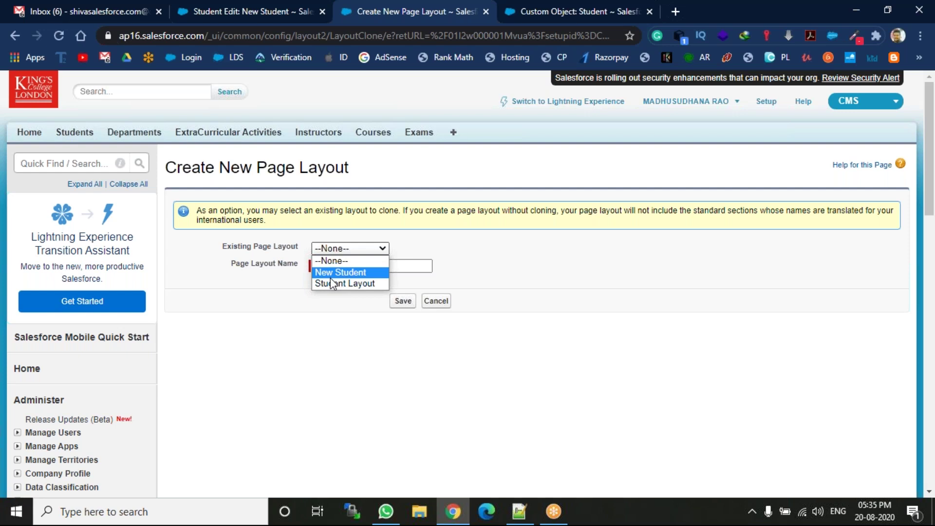
left_click(329, 283)
left_click(345, 264)
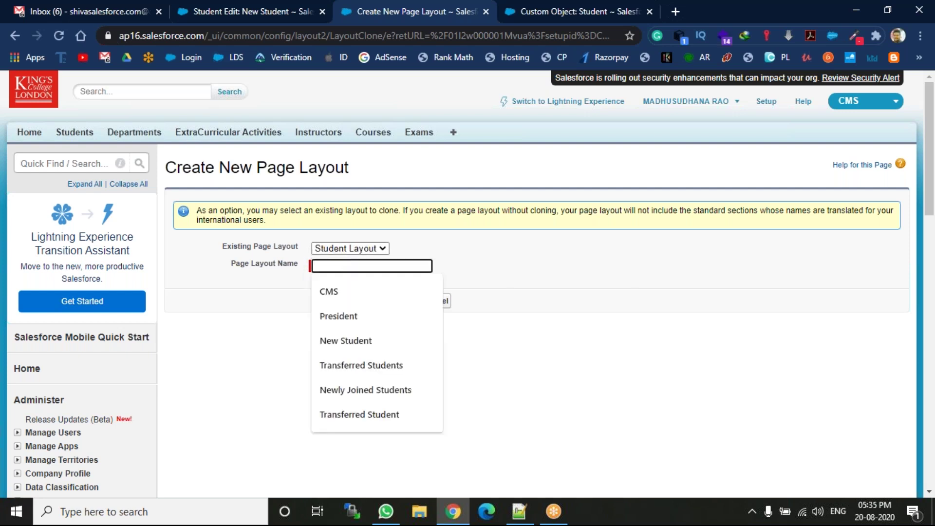
left_click(370, 366)
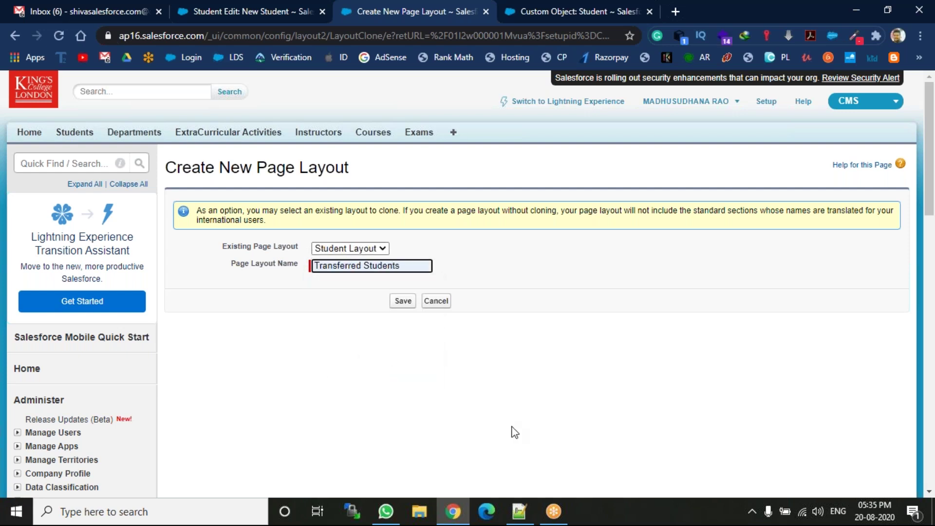
left_click(403, 300)
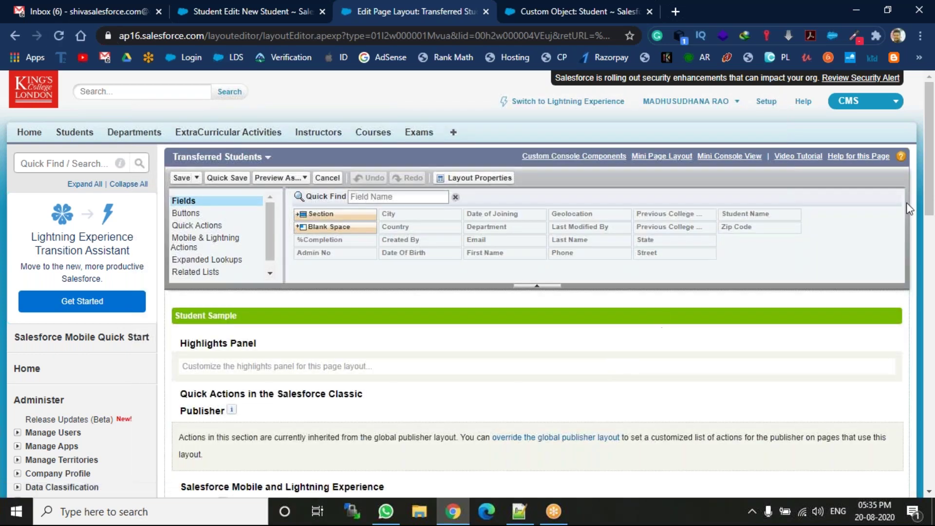
Add a new section named 'Old College Details' above Communication Address
left_click_drag(933, 178, 933, 310)
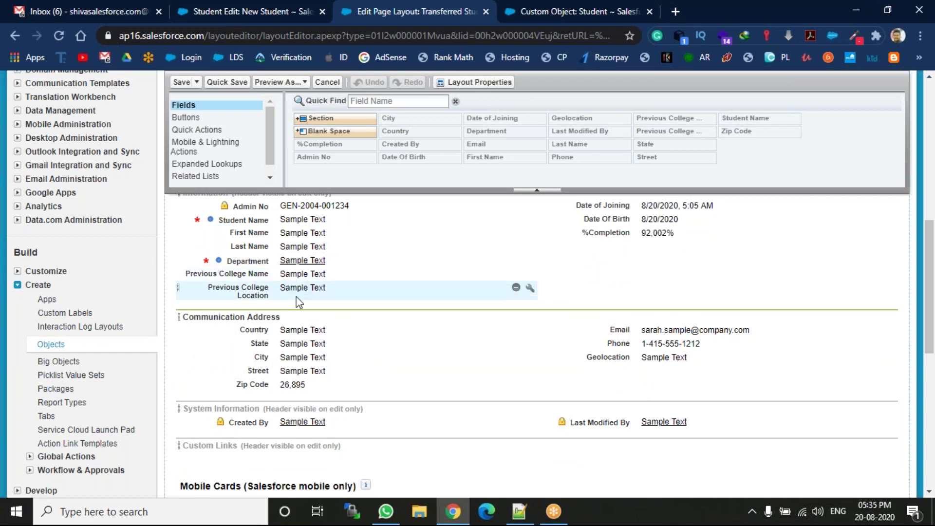
left_click_drag(317, 119, 355, 253)
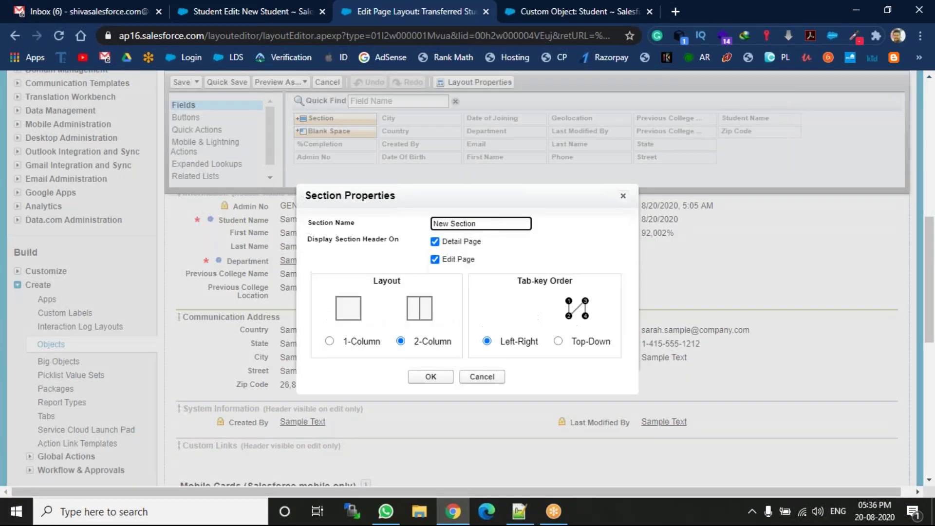
type("Ol")
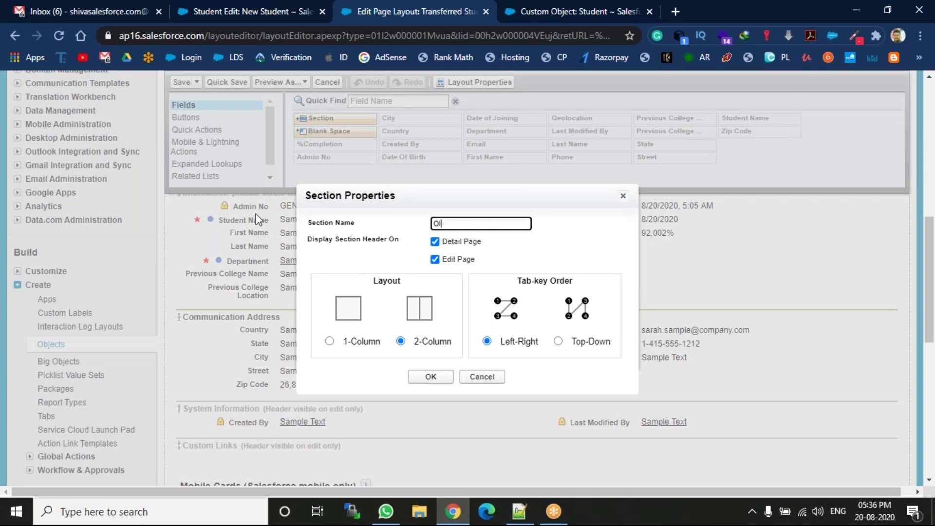
type("d Collge")
key("BackSpace")
key("BackSpace")
key("BackSpace")
type("ege Details")
left_click(422, 377)
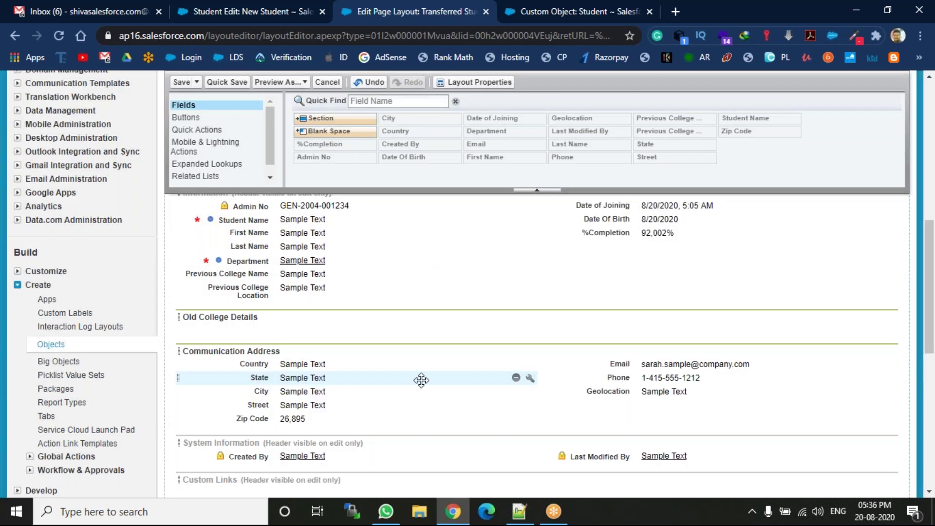
Place Previous College Name and Previous College Location side by side in it and save the layout
left_click_drag(299, 272, 302, 329)
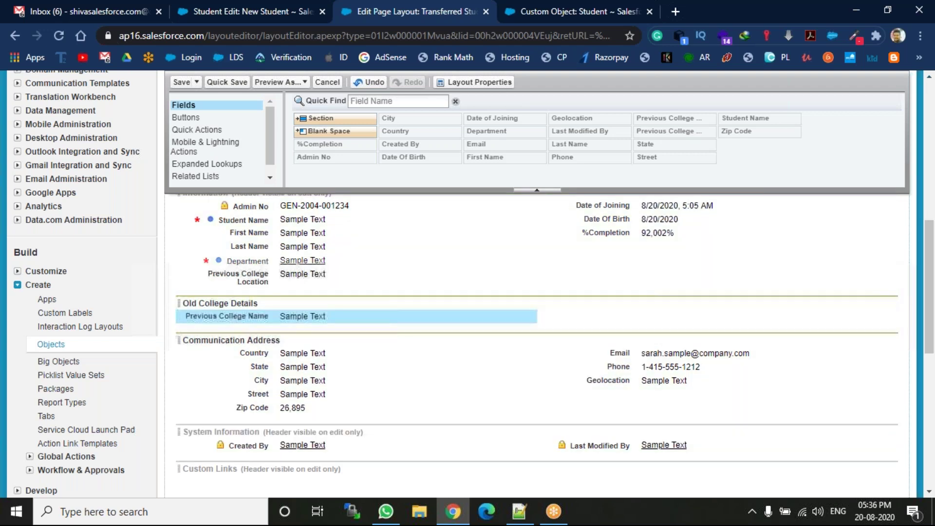
left_click_drag(302, 276, 584, 314)
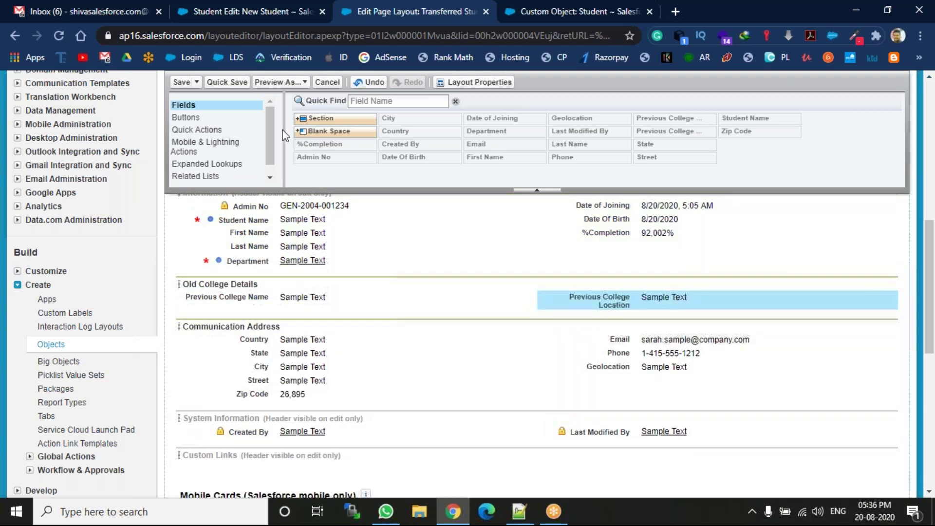
left_click(182, 82)
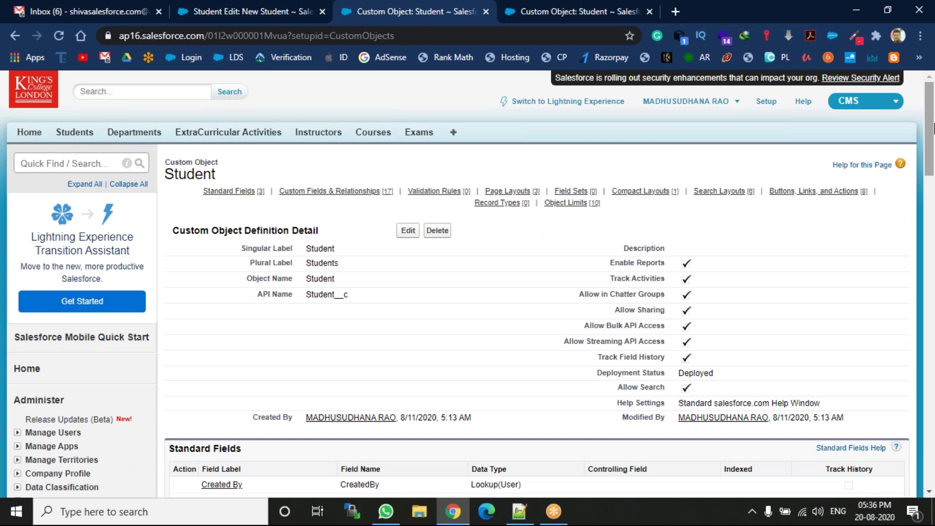
Create a Student record type labelled New Students, named New_Students, and continue to layouts
left_click_drag(933, 129, 933, 413)
left_click(258, 302)
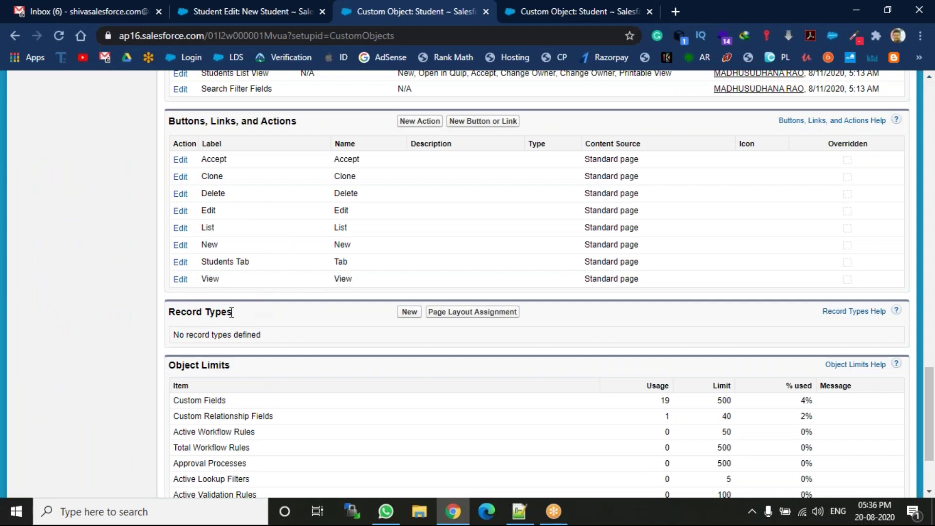
left_click(412, 316)
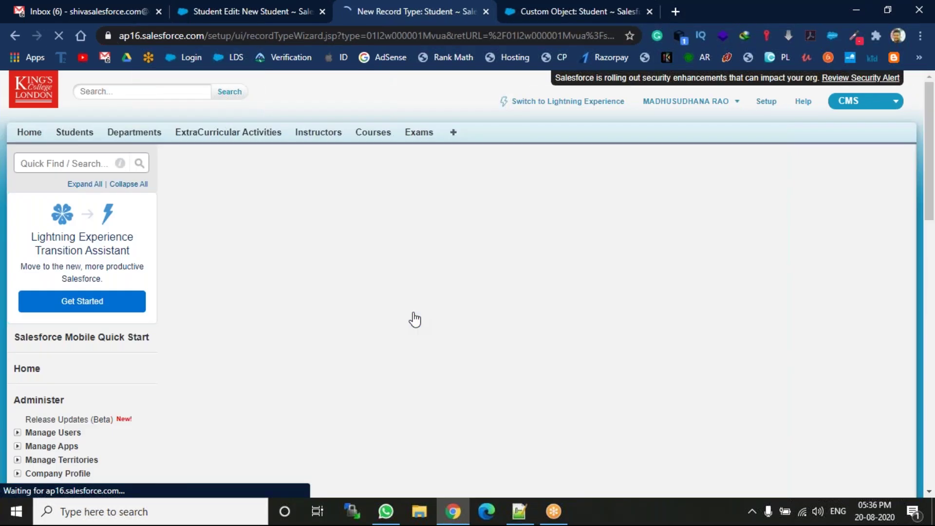
left_click(352, 307)
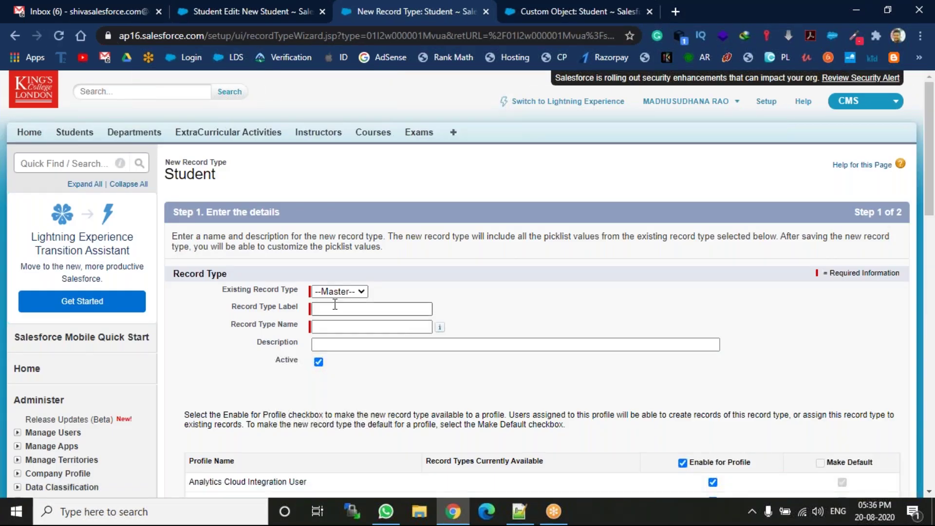
left_click(340, 350)
left_click(370, 326)
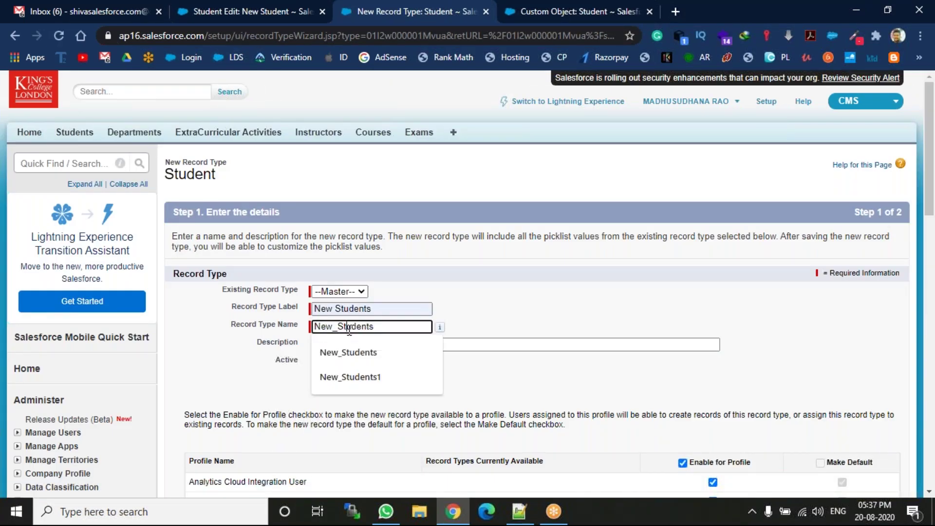
left_click(518, 332)
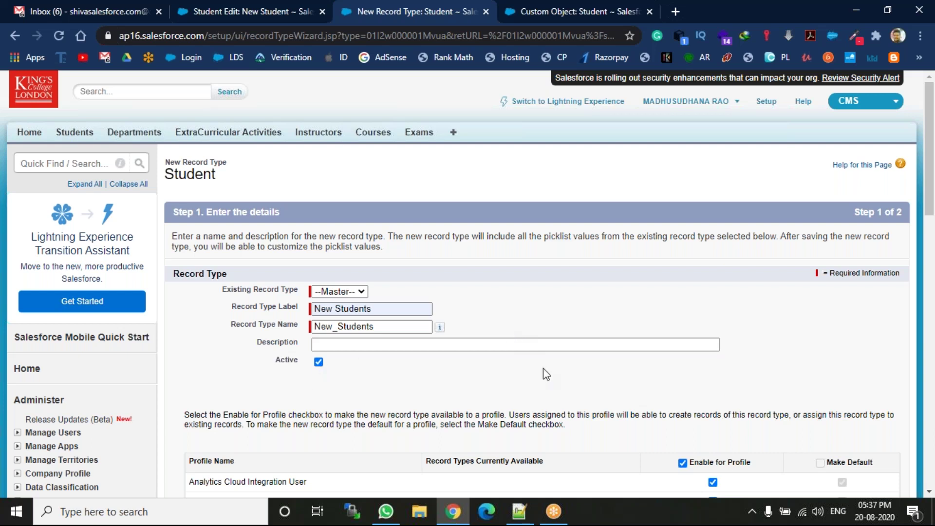
left_click_drag(930, 199, 931, 429)
left_click(859, 304)
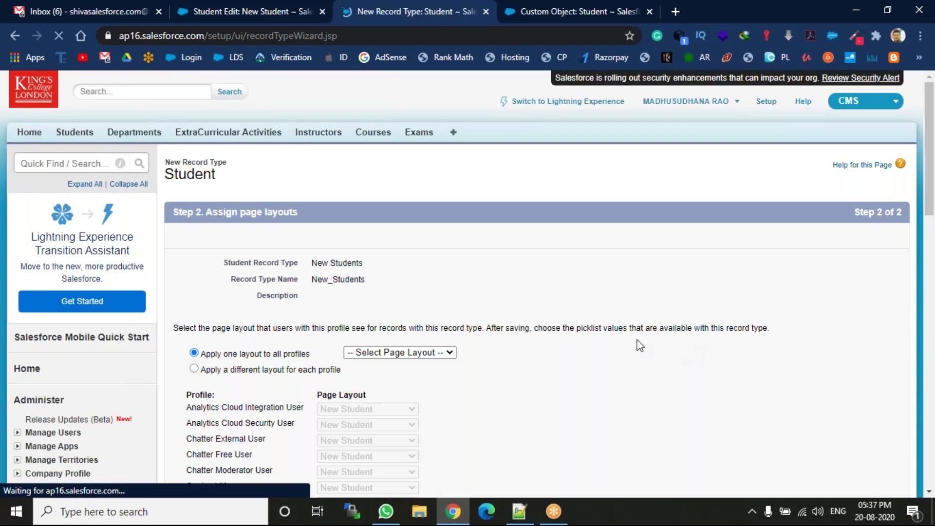
Apply the New Student page layout to all profiles and choose Save & New
left_click(448, 354)
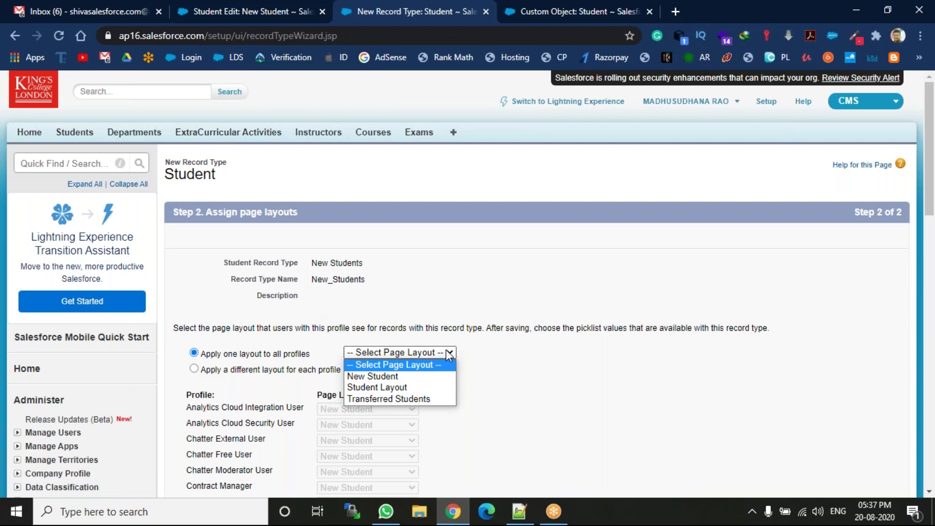
left_click(399, 376)
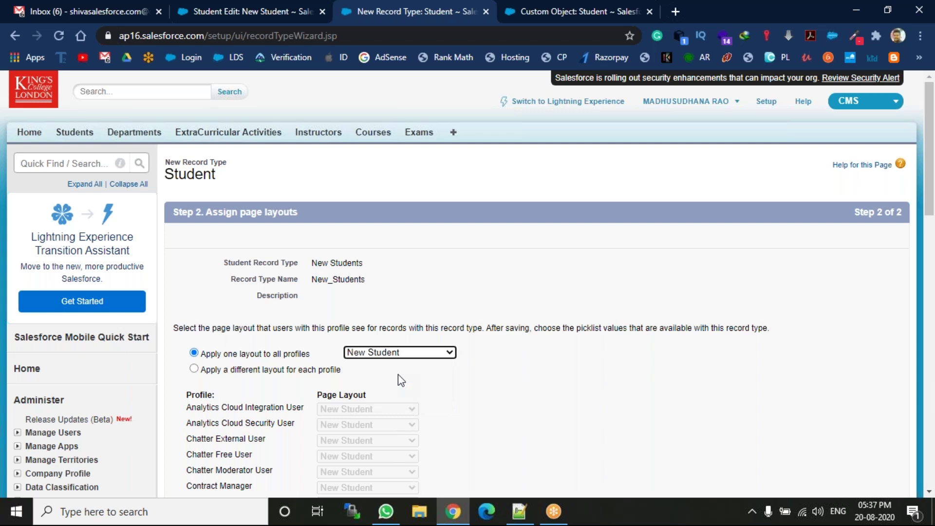
left_click_drag(933, 174, 933, 359)
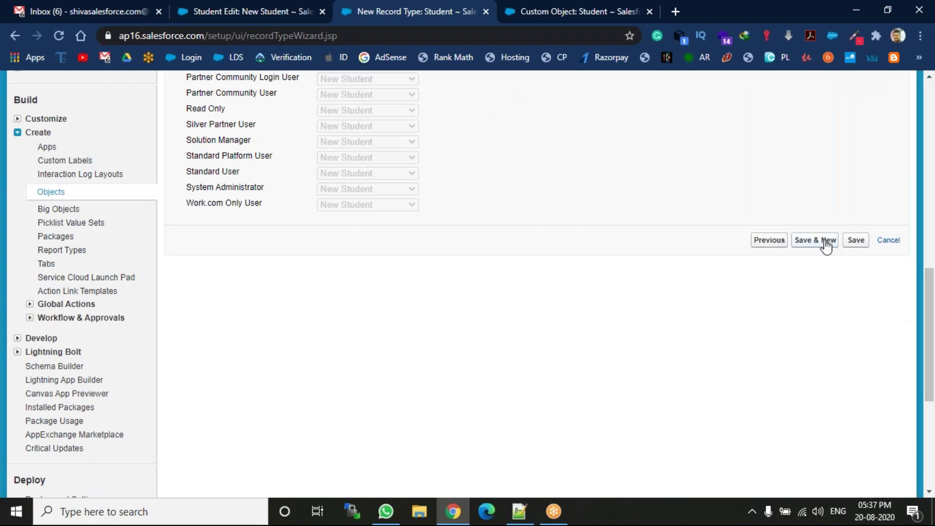
left_click(827, 246)
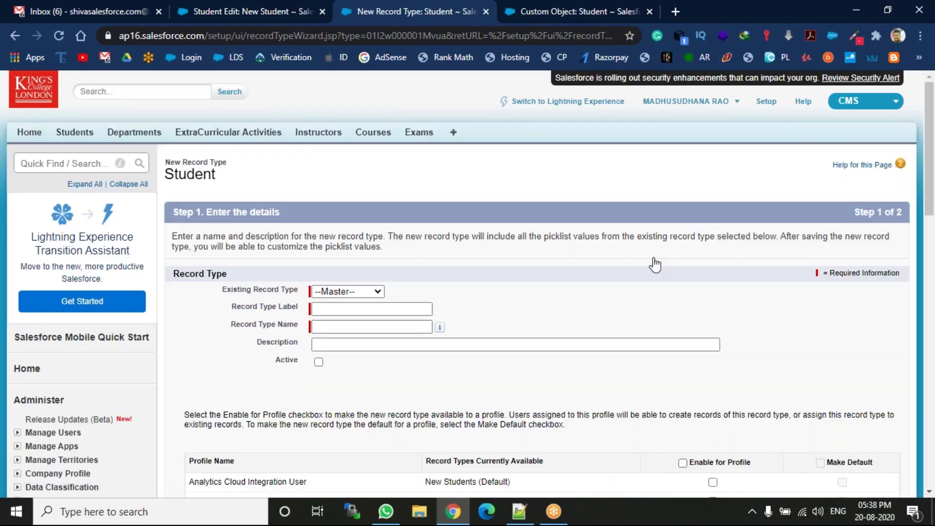
Enter label Transferred Students (name Transferred_Students), mark it Active, enable all profiles, and continue
left_click(375, 291)
left_click(375, 291)
left_click(375, 306)
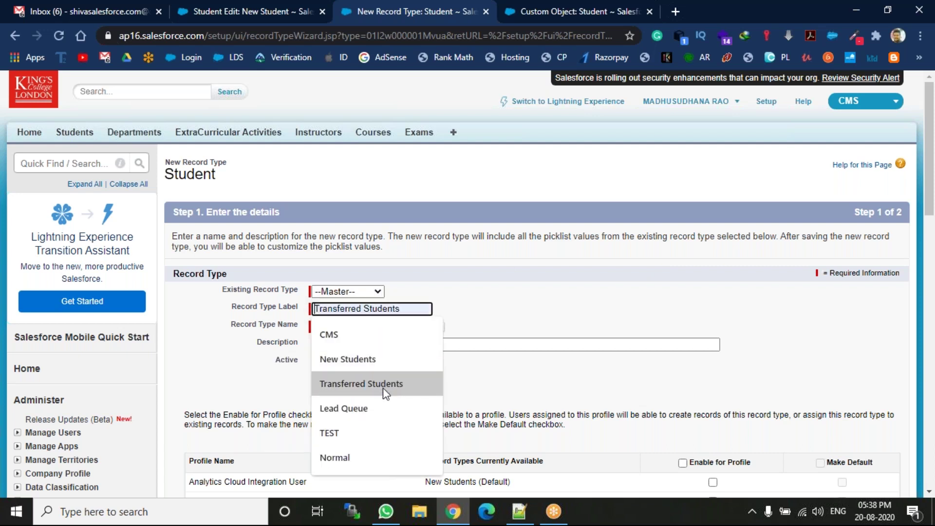
left_click(385, 390)
key("Tab")
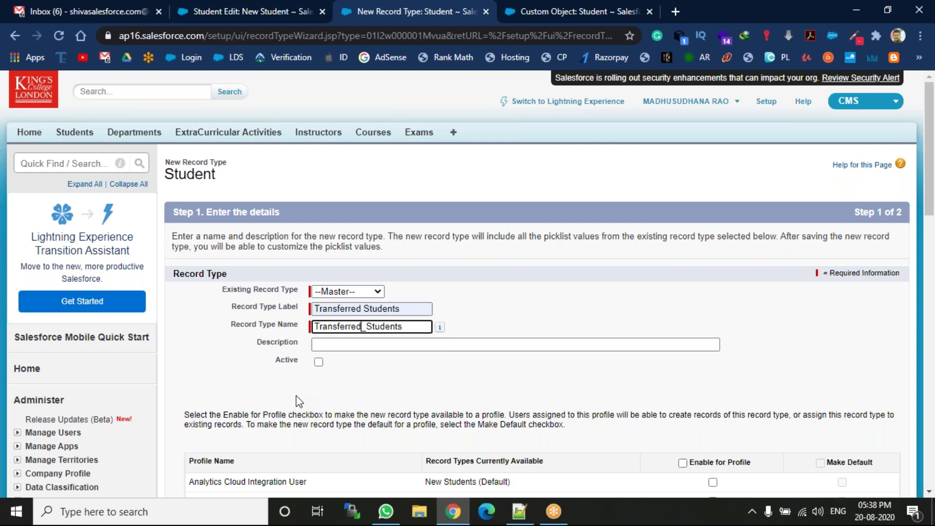
left_click(319, 365)
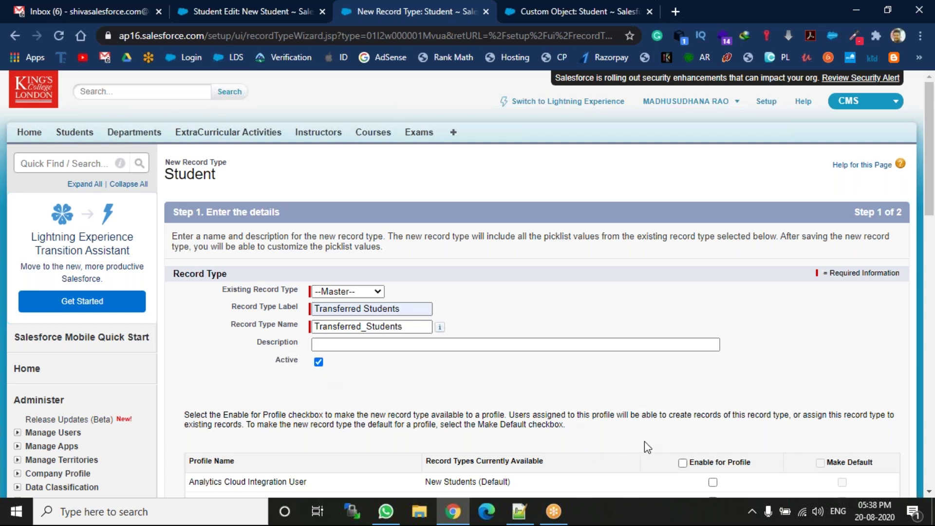
left_click(682, 462)
left_click_drag(931, 188, 931, 404)
left_click(858, 342)
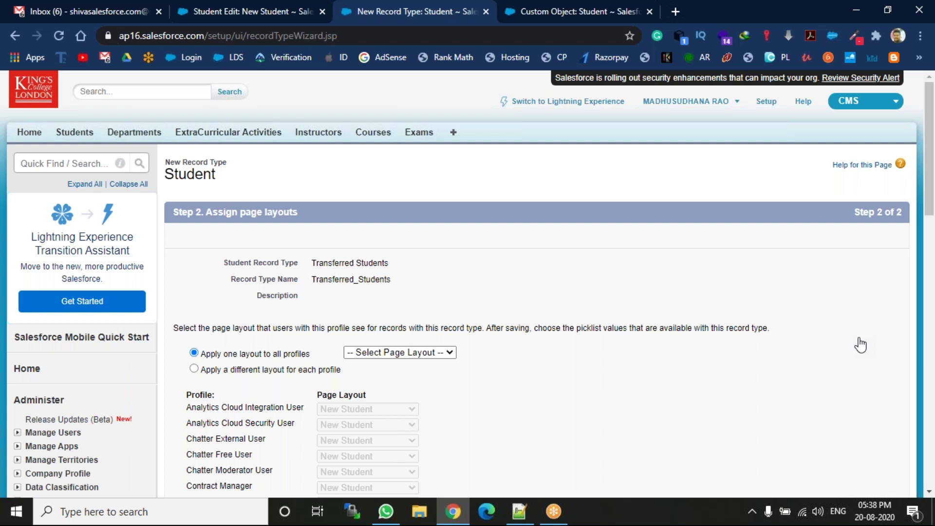
Assign the Transferred Students layout to all profiles, save, and go to the Students tab
left_click(433, 352)
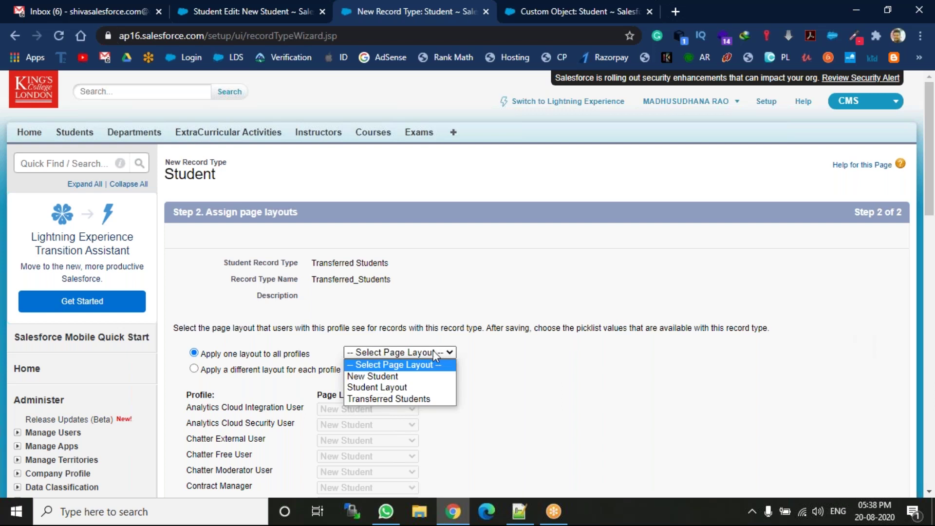
left_click(368, 399)
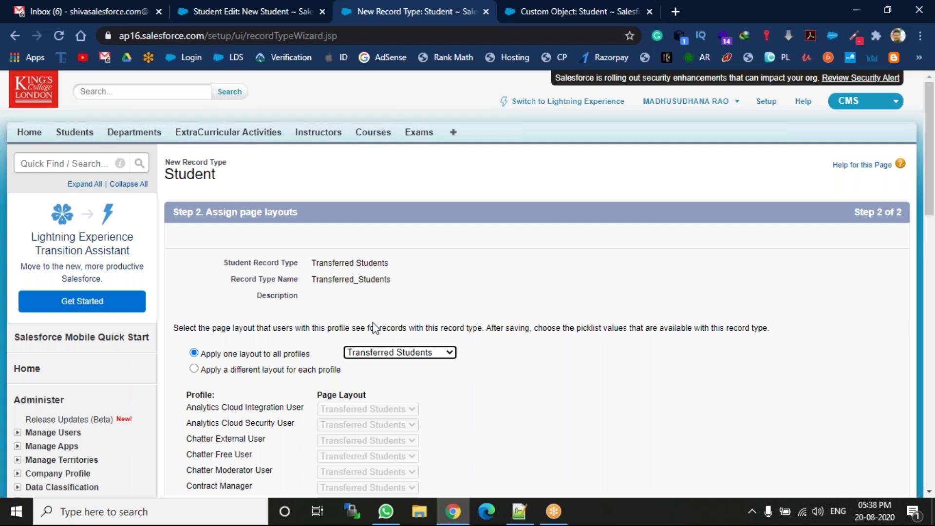
left_click_drag(933, 181, 933, 375)
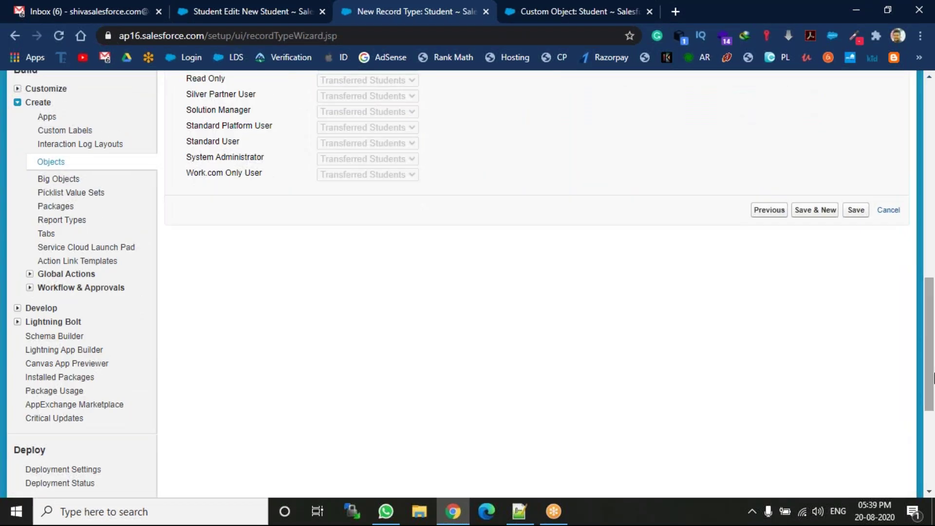
left_click(857, 211)
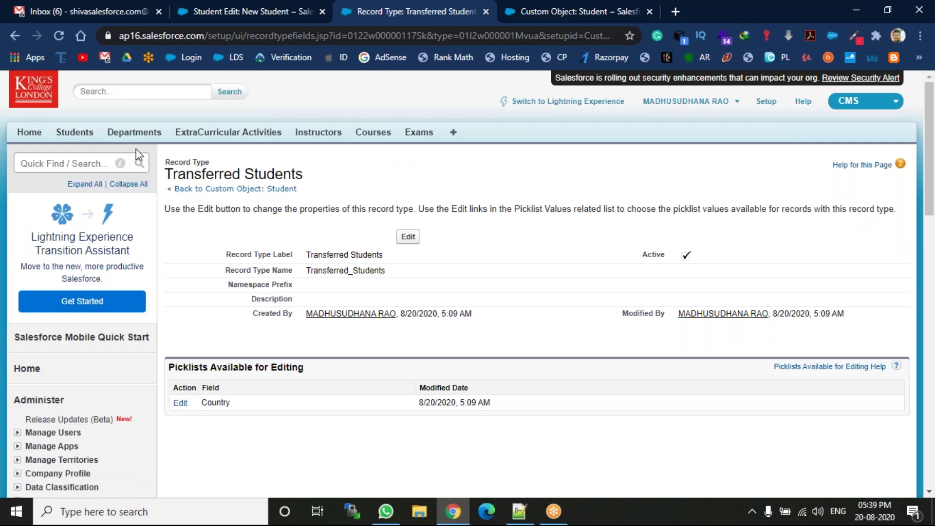
left_click(76, 138)
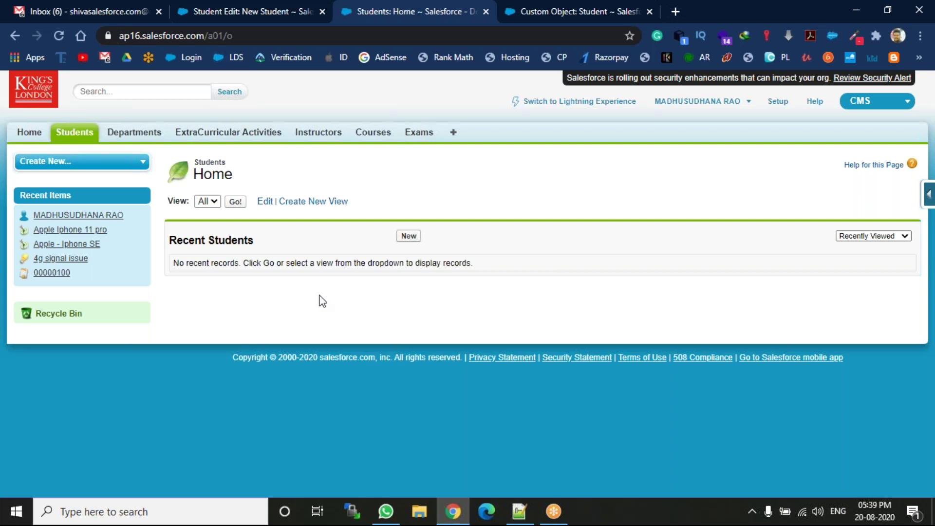
Start a new student record with the New Students record type
left_click(416, 236)
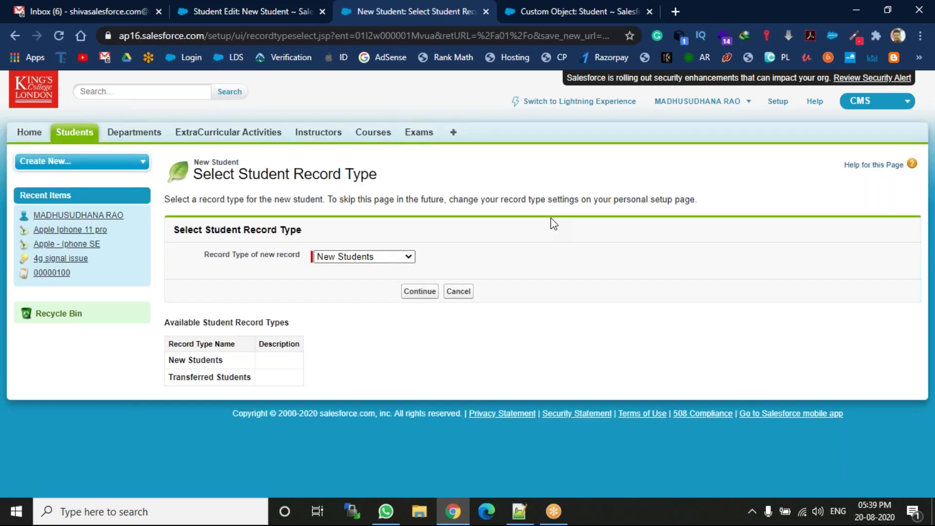
left_click(403, 258)
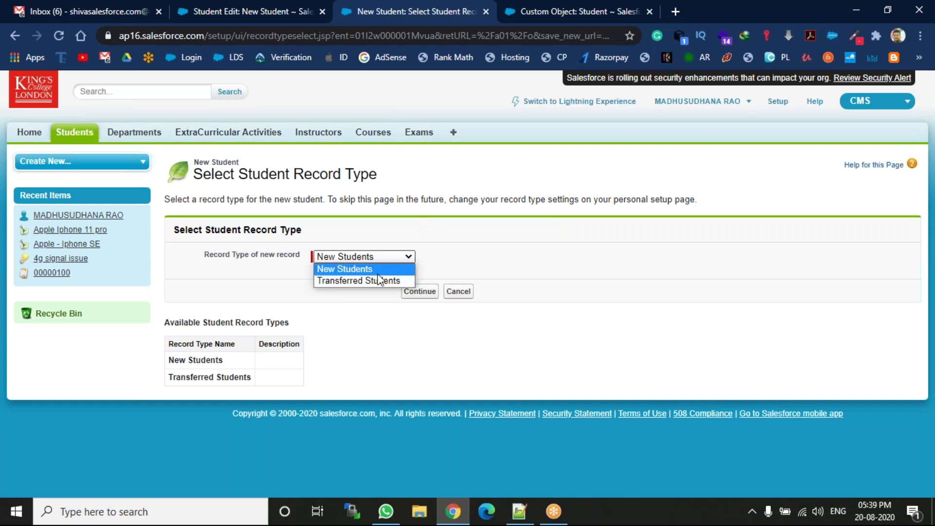
left_click(420, 287)
left_click(415, 298)
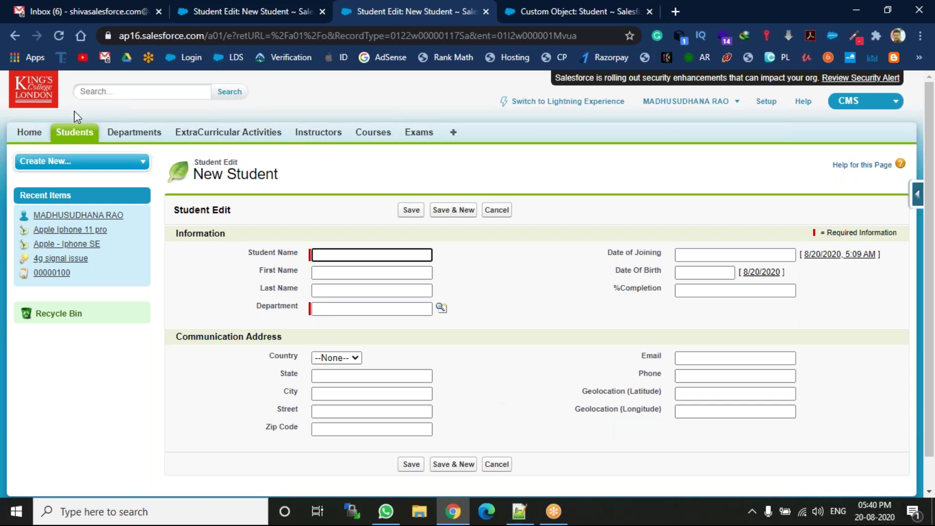
From the Students home page, start another new record using the Transferred Students record type
left_click(74, 134)
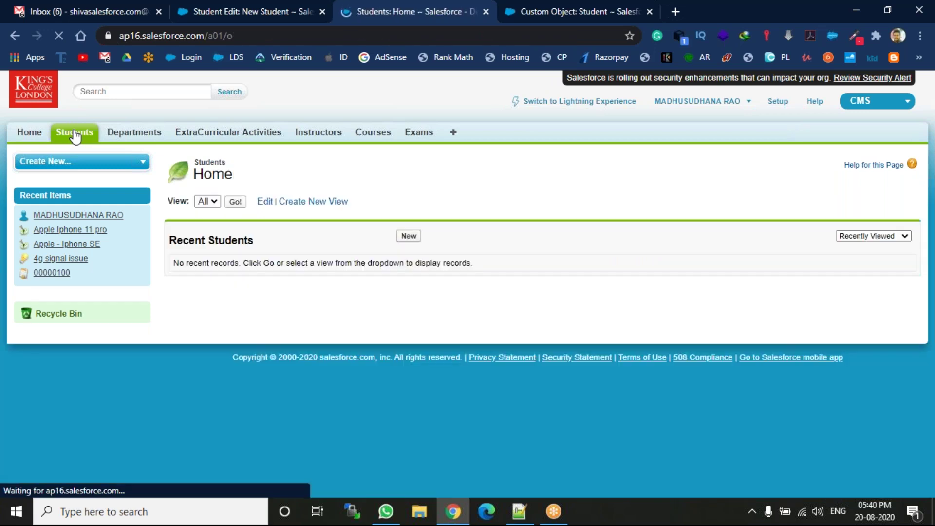
left_click(407, 237)
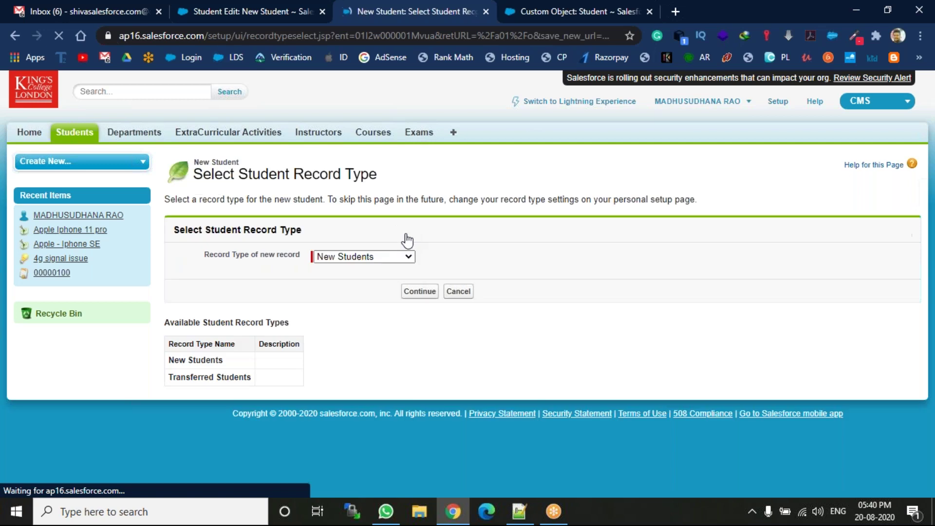
left_click(361, 259)
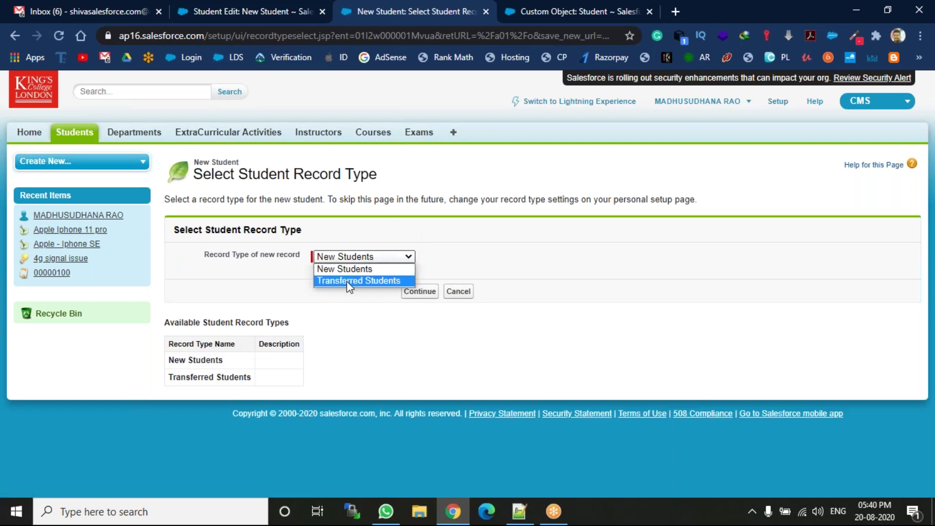
left_click(349, 282)
left_click(420, 292)
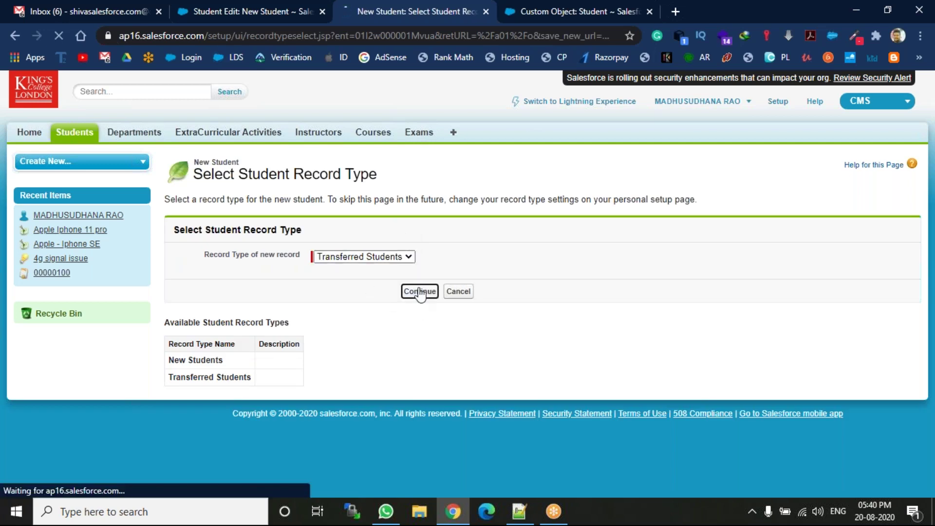
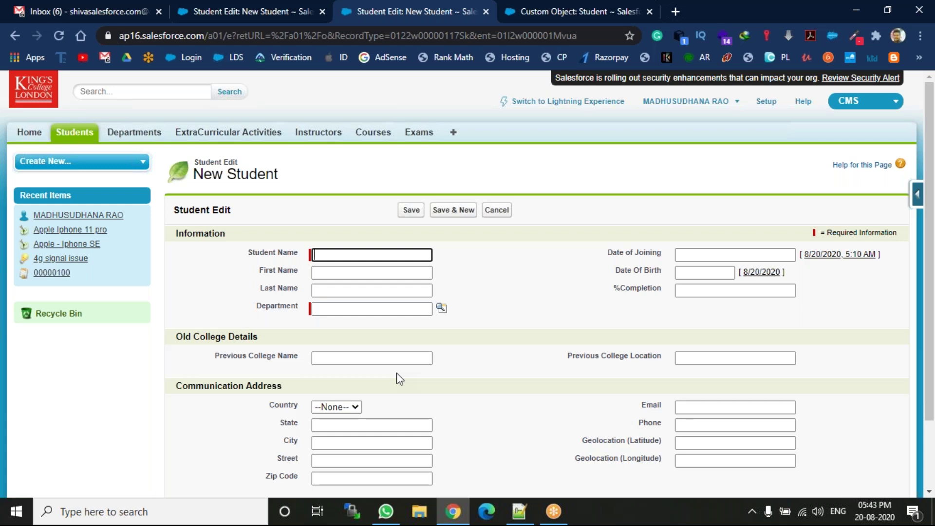
left_click(834, 25)
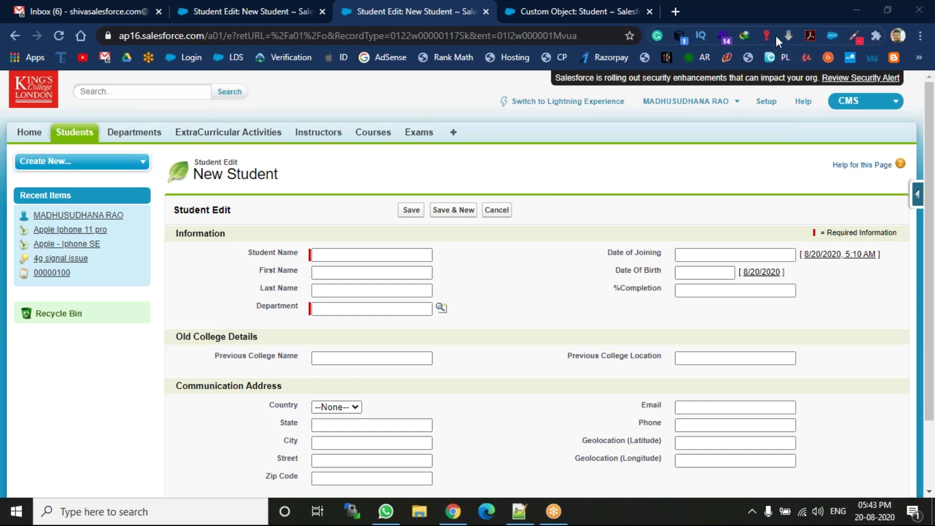